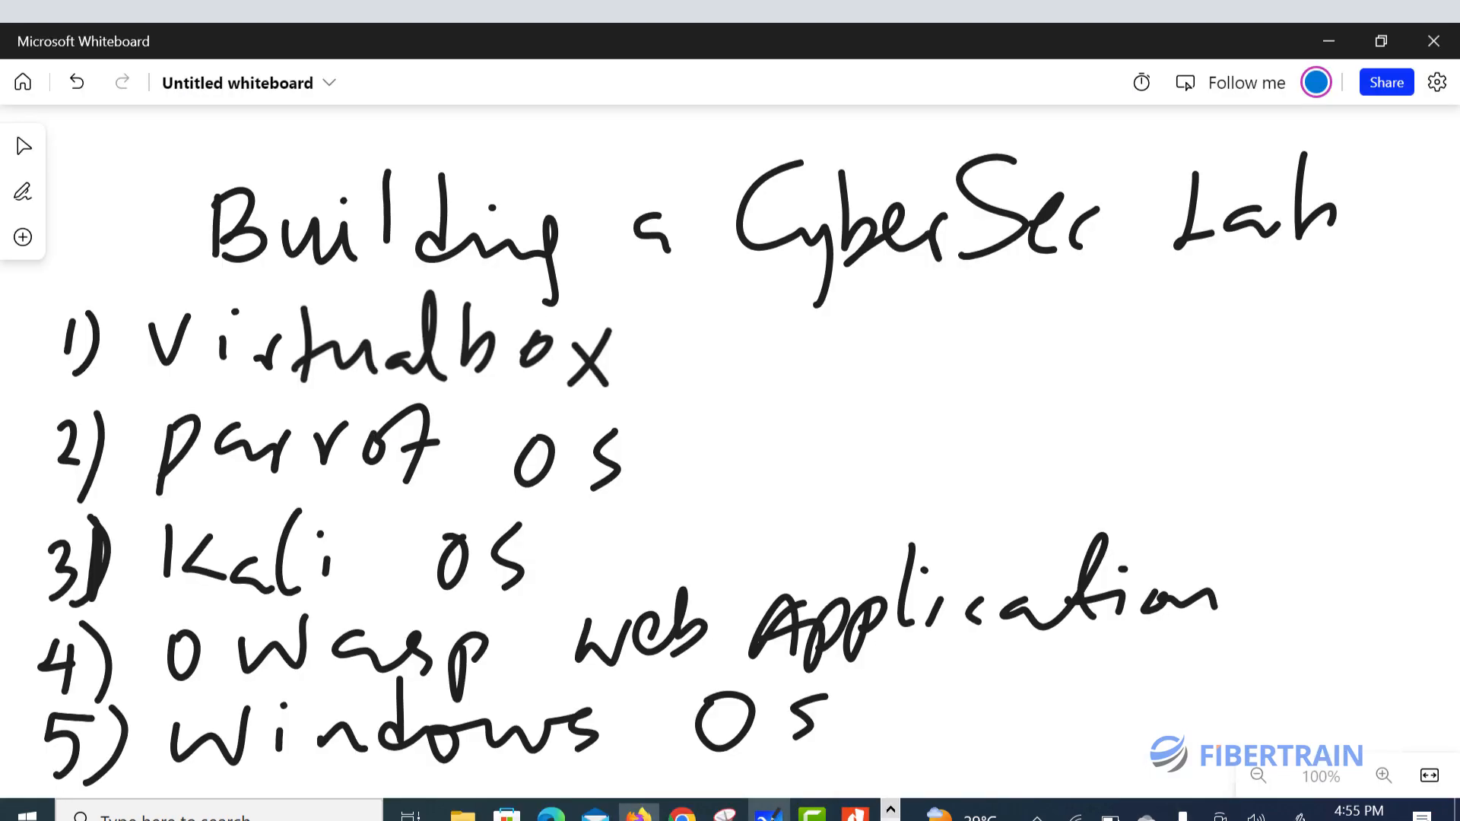
# - On the whiteboard, draw a check mark beside Virtualbox and handwrite "vmware, Hyper V" after it on the same line
pyautogui.click(769, 812)
pyautogui.moveTo(641, 357)
pyautogui.mouseDown()
pyautogui.moveTo(685, 370)
pyautogui.moveTo(745, 345)
pyautogui.mouseUp()
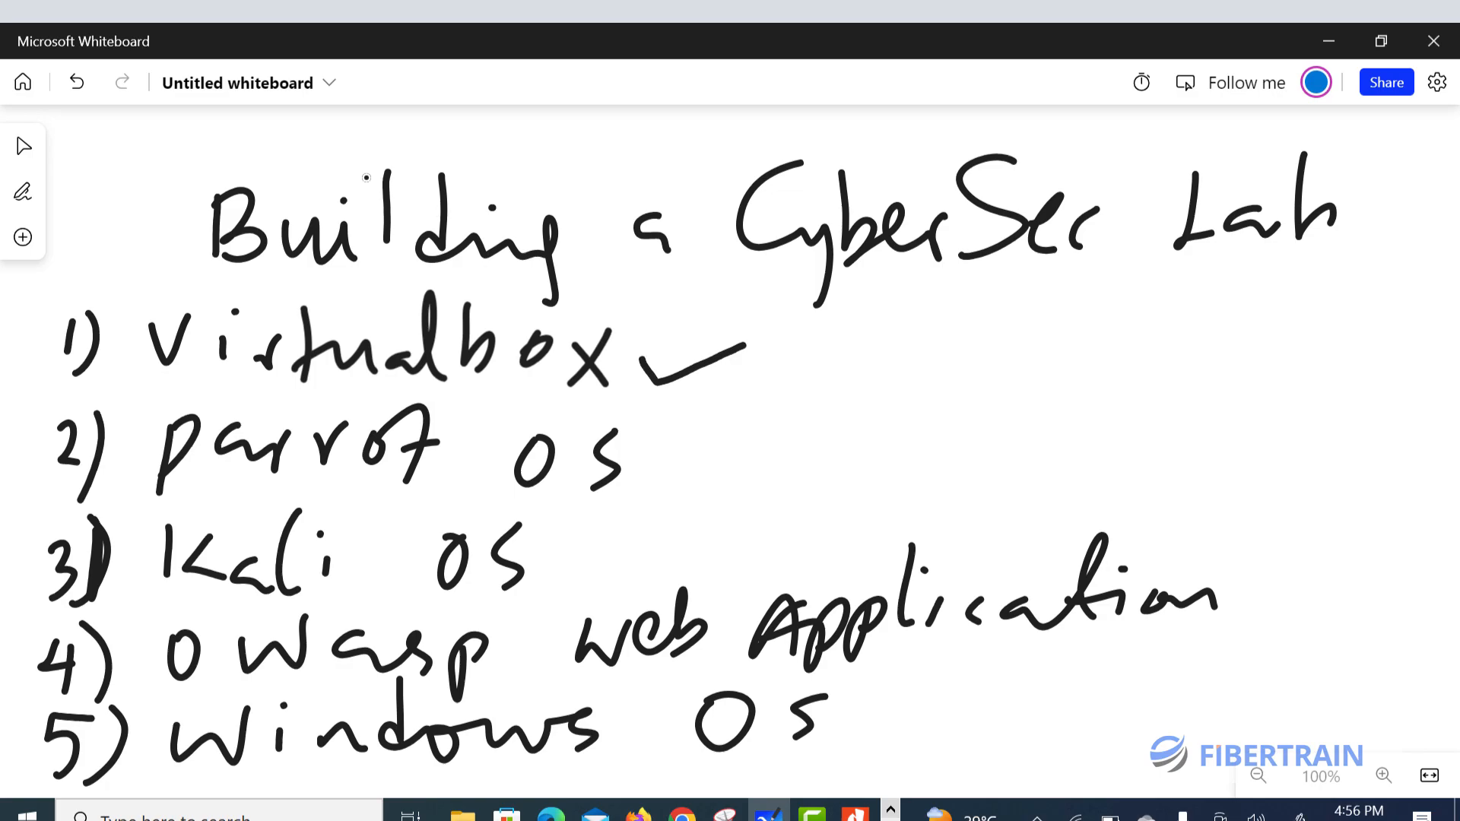
pyautogui.moveTo(820, 342)
pyautogui.mouseDown()
pyautogui.moveTo(875, 334)
pyautogui.moveTo(956, 374)
pyautogui.moveTo(1014, 374)
pyautogui.moveTo(1034, 342)
pyautogui.moveTo(1107, 370)
pyautogui.moveTo(1170, 323)
pyautogui.moveTo(1181, 384)
pyautogui.mouseUp()
pyautogui.moveTo(1228, 314); pyautogui.dragTo(1230, 376)
pyautogui.moveTo(1247, 316)
pyautogui.mouseDown()
pyautogui.moveTo(1249, 373)
pyautogui.moveTo(1255, 352)
pyautogui.moveTo(1277, 405)
pyautogui.mouseUp()
pyautogui.moveTo(1304, 342)
pyautogui.mouseDown()
pyautogui.moveTo(1305, 392)
pyautogui.moveTo(1323, 351)
pyautogui.moveTo(1347, 343)
pyautogui.mouseUp()
pyautogui.moveTo(1345, 358); pyautogui.dragTo(1449, 304)
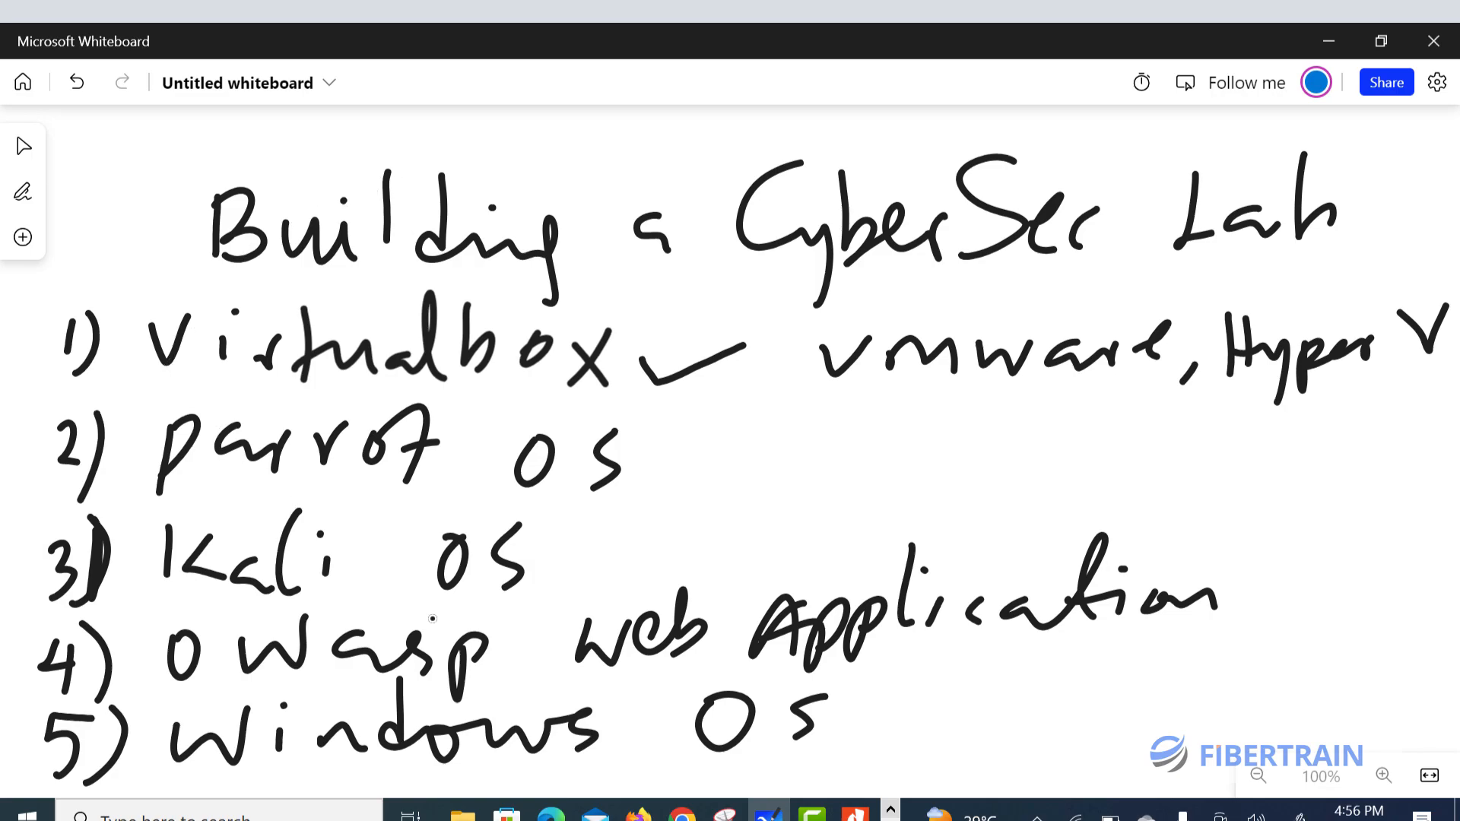
# - Switch to Firefox, load virtualbox.org in a new tab and open its Downloads page
pyautogui.click(638, 812)
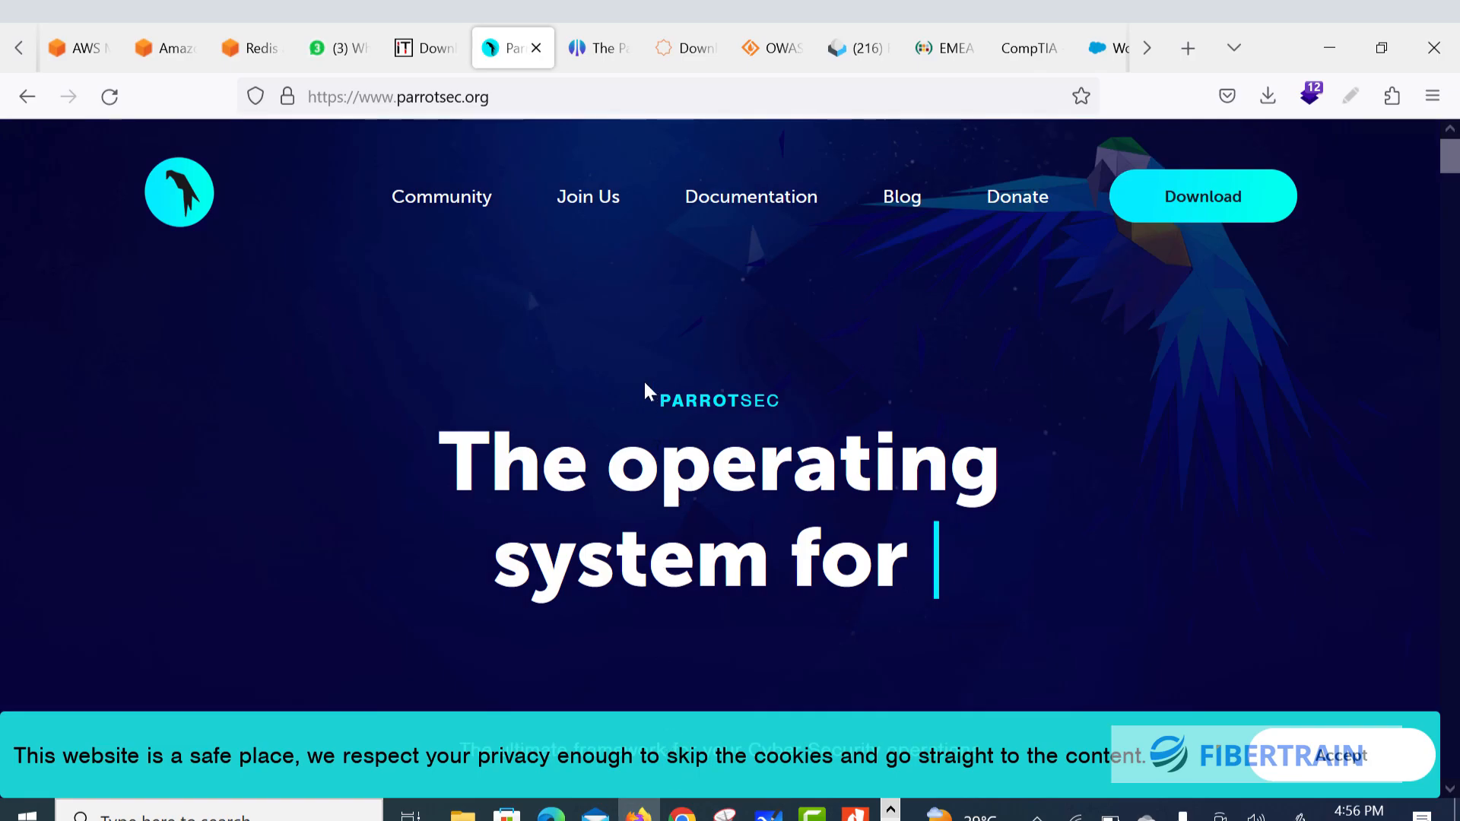
pyautogui.rightClick(791, 61)
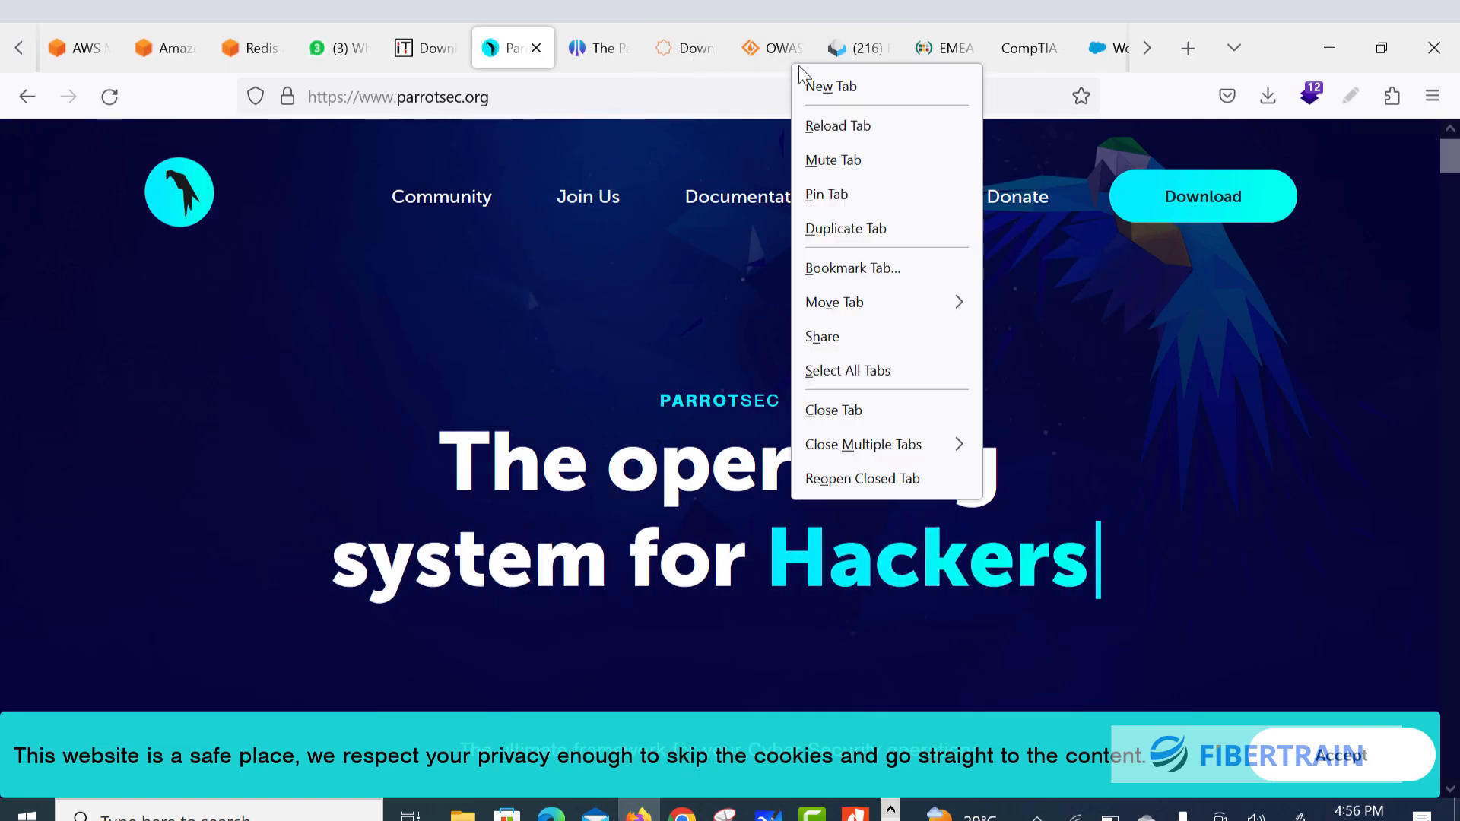
pyautogui.click(835, 87)
pyautogui.click(766, 91)
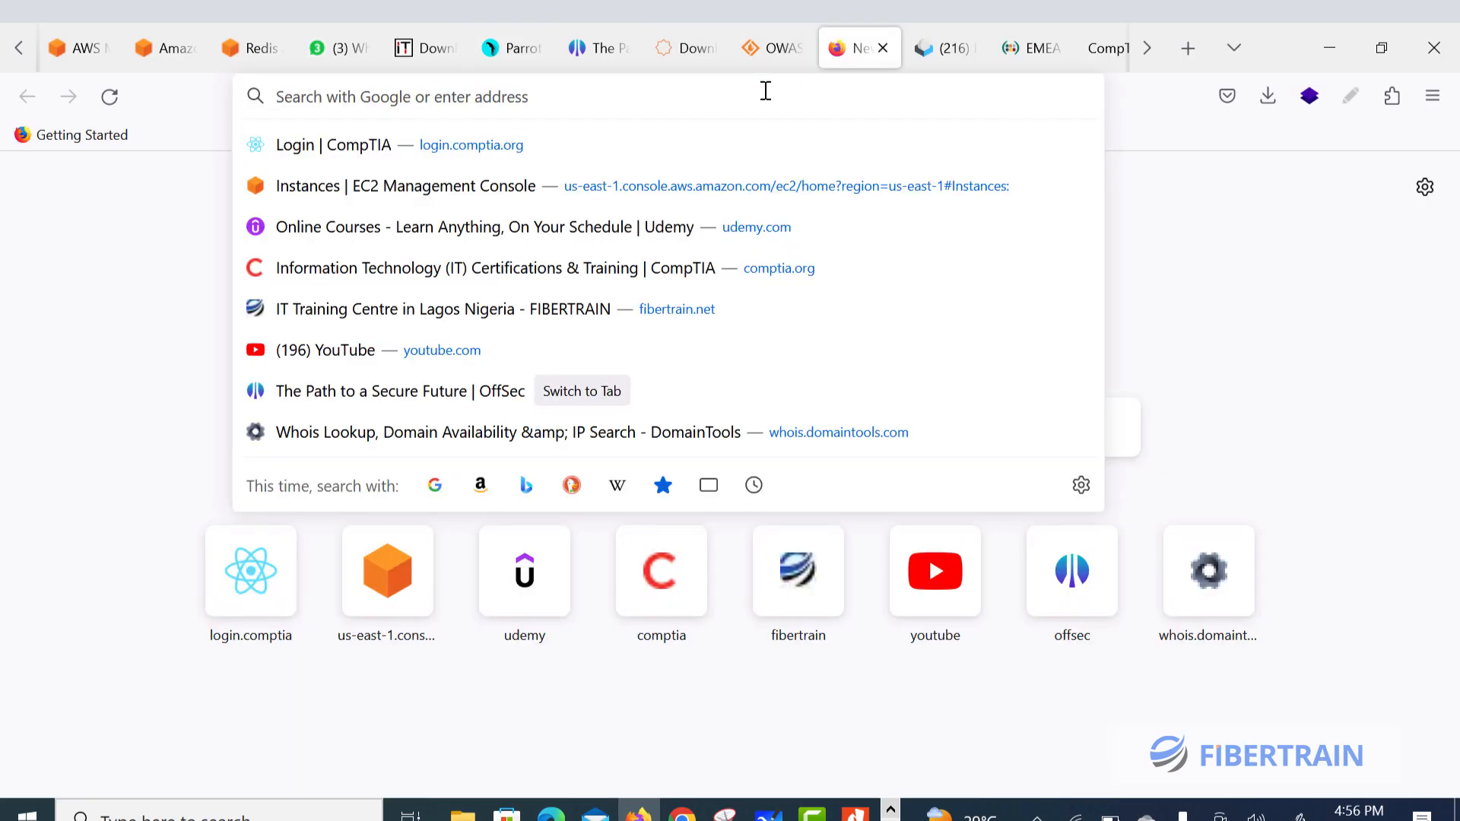
pyautogui.write('virtualbox')
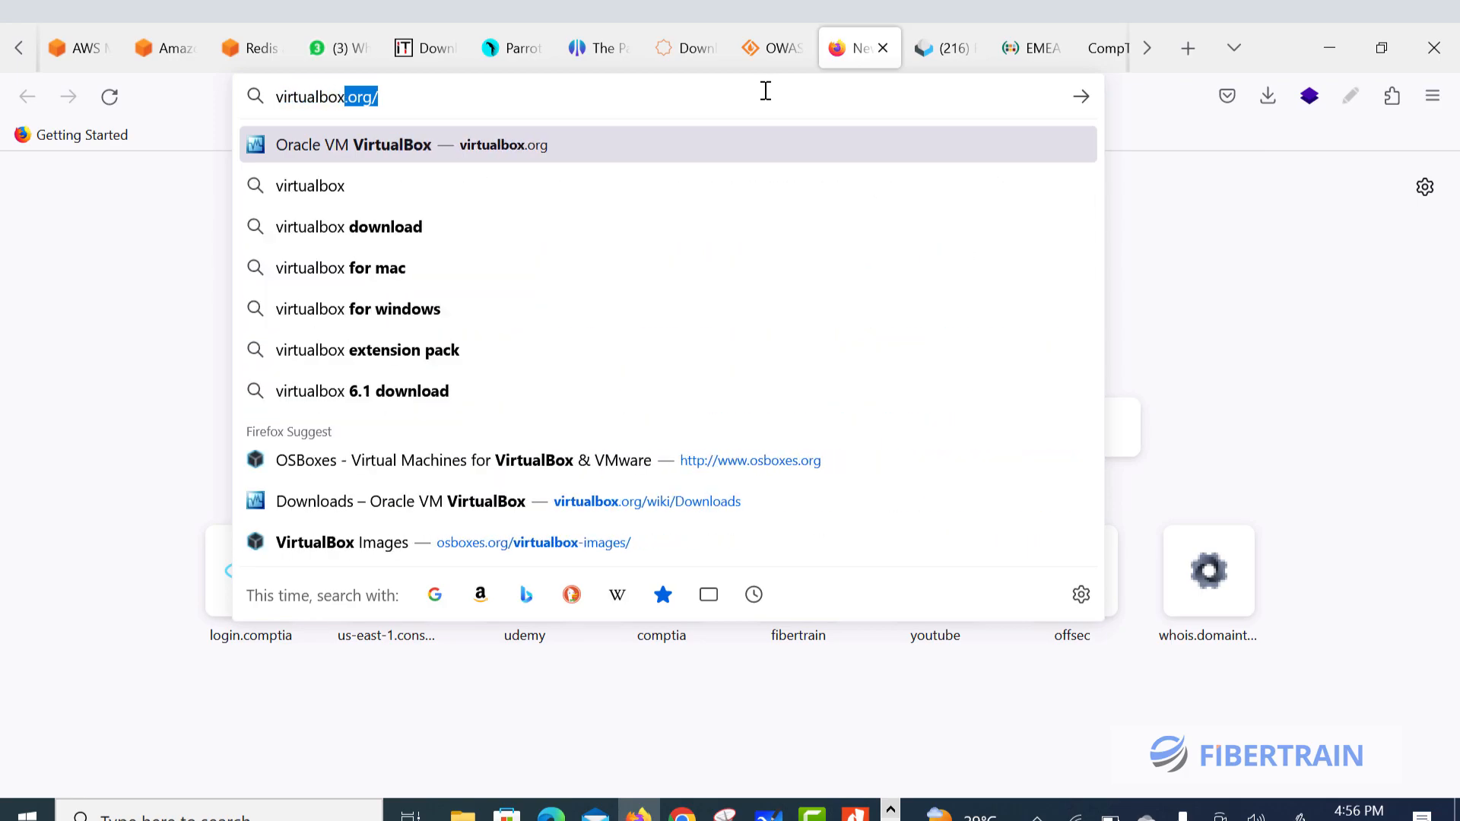
pyautogui.press('Return')
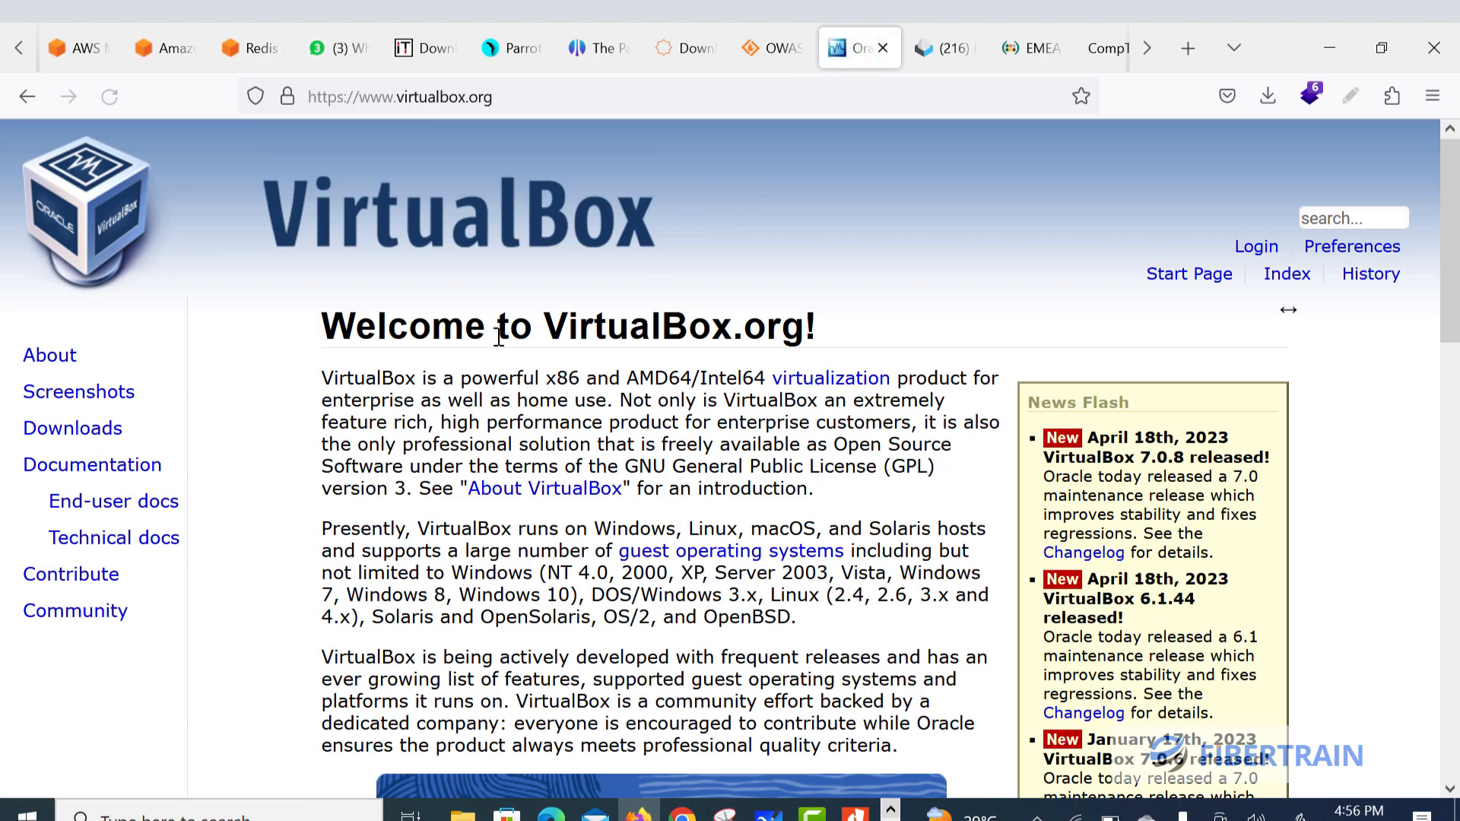
pyautogui.click(87, 437)
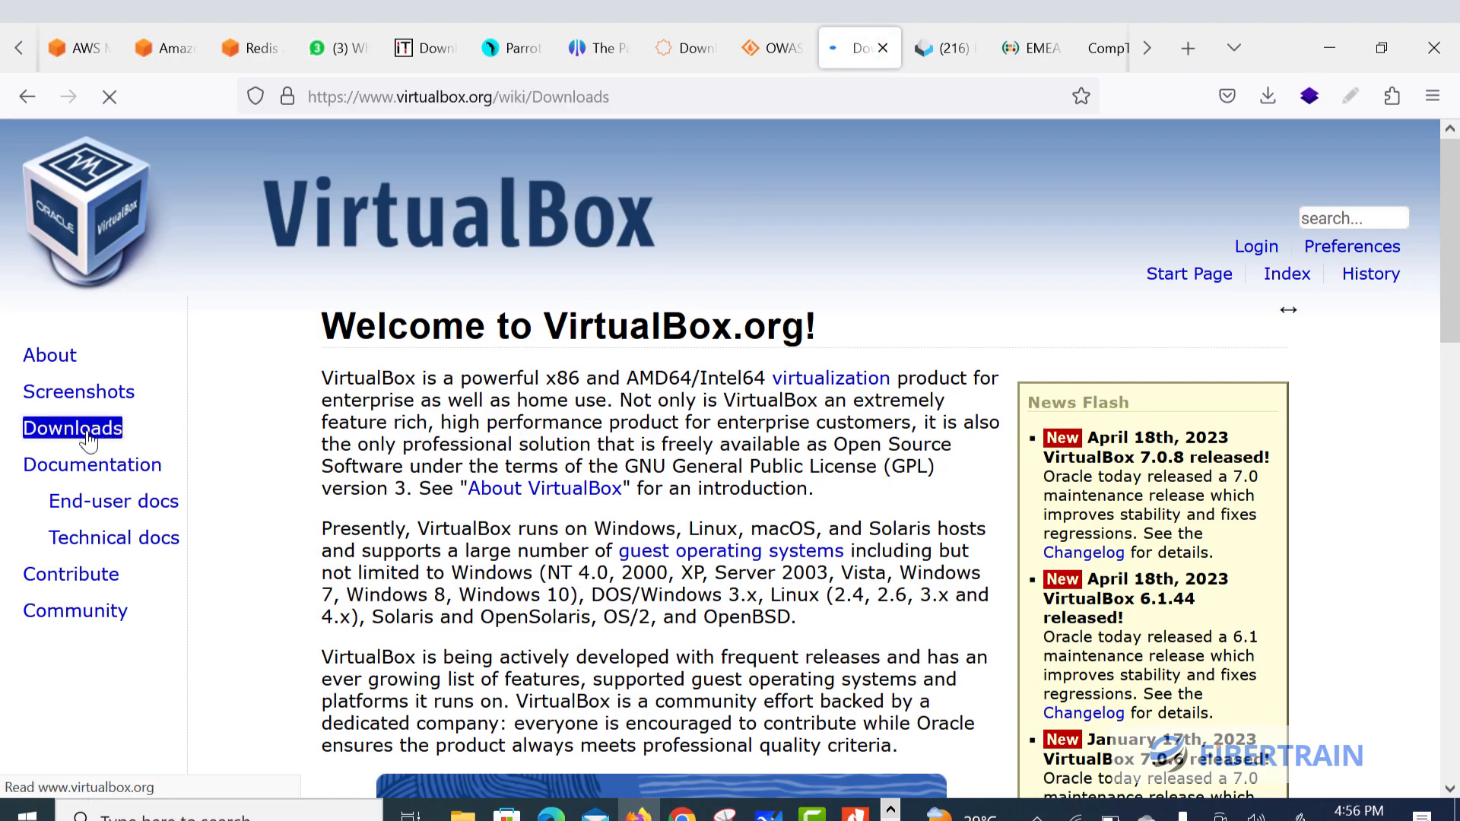
# - Start downloading the VirtualBox 7.0.8 package for Windows hosts, and cancel the download
pyautogui.scroll(-2, 434, 468)
pyautogui.click(390, 479)
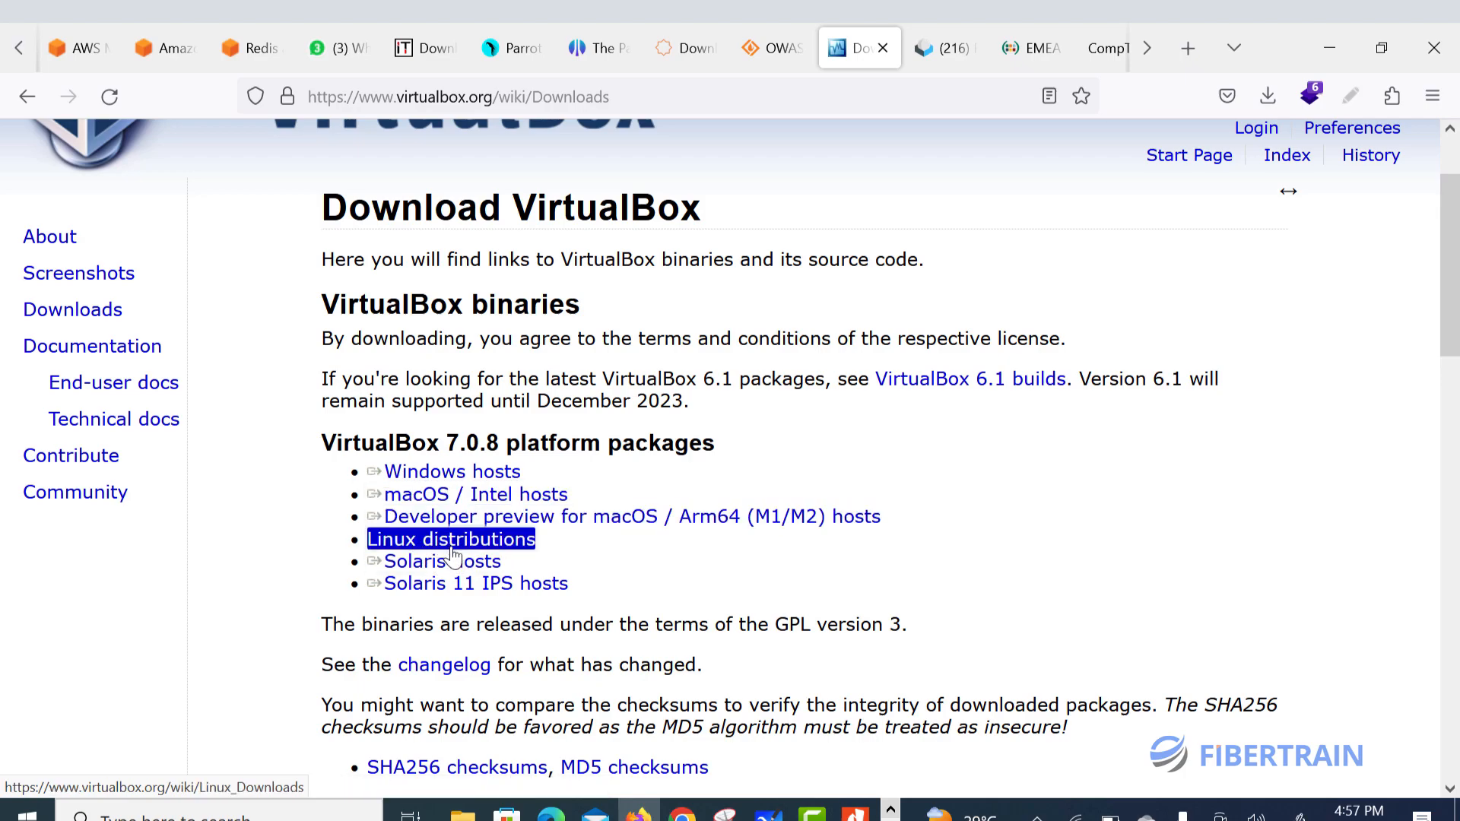
pyautogui.click(441, 483)
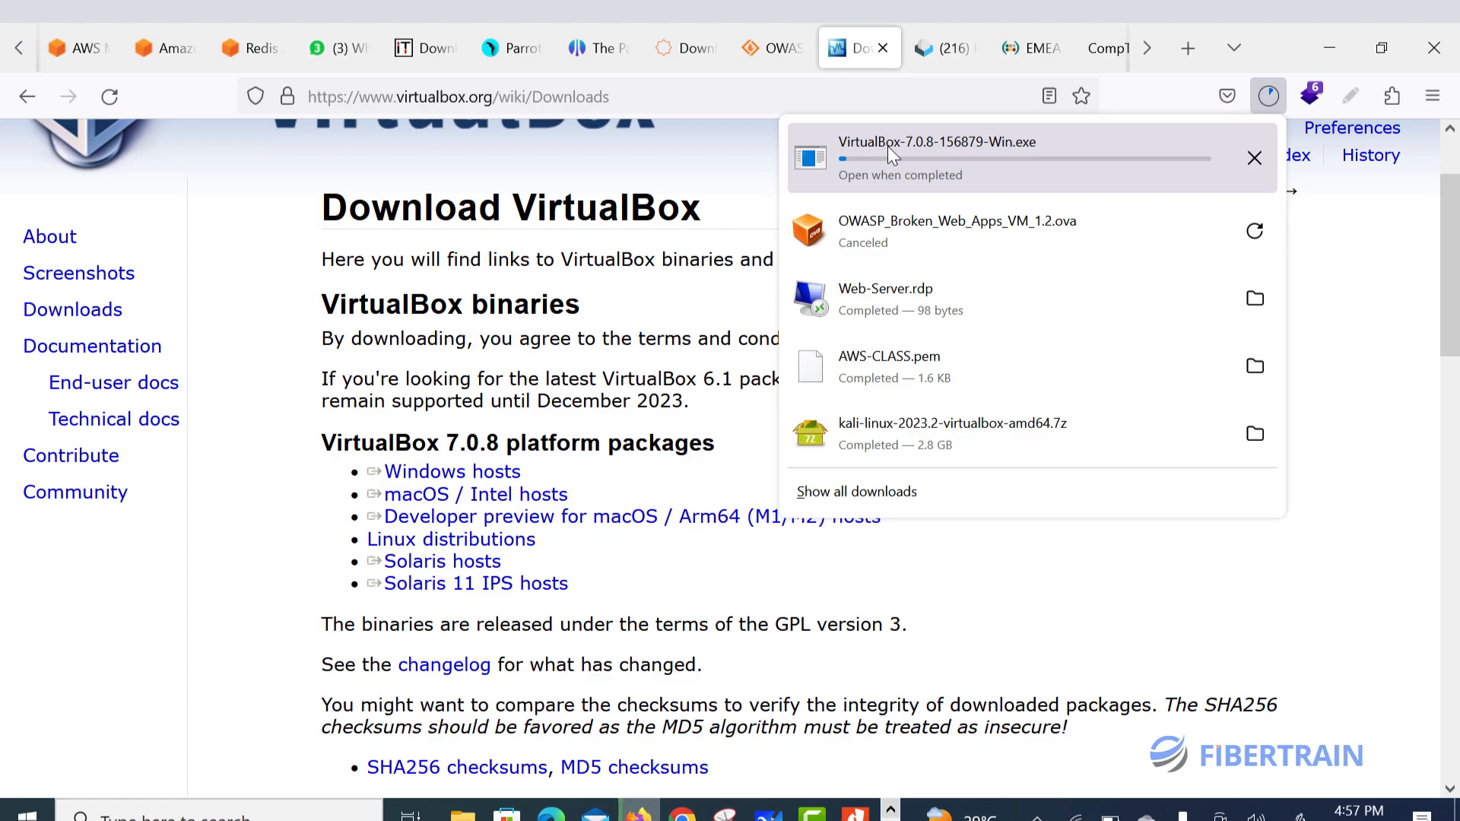
pyautogui.click(1255, 160)
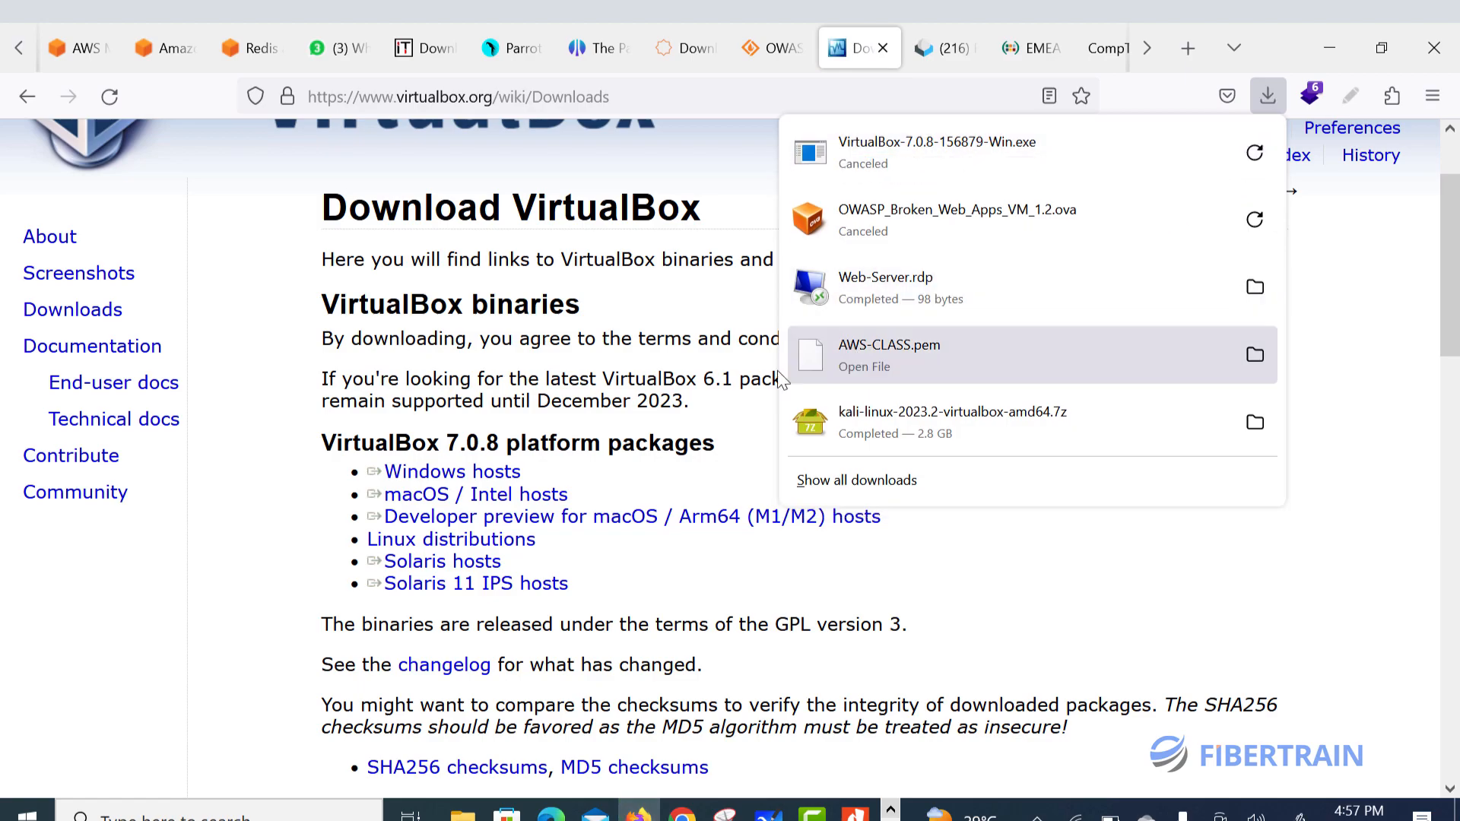
pyautogui.click(245, 515)
# - Start downloading the VirtualBox 7.0.8 Extension Pack for all supported platforms, and cancel the download
pyautogui.scroll(-2, 249, 519)
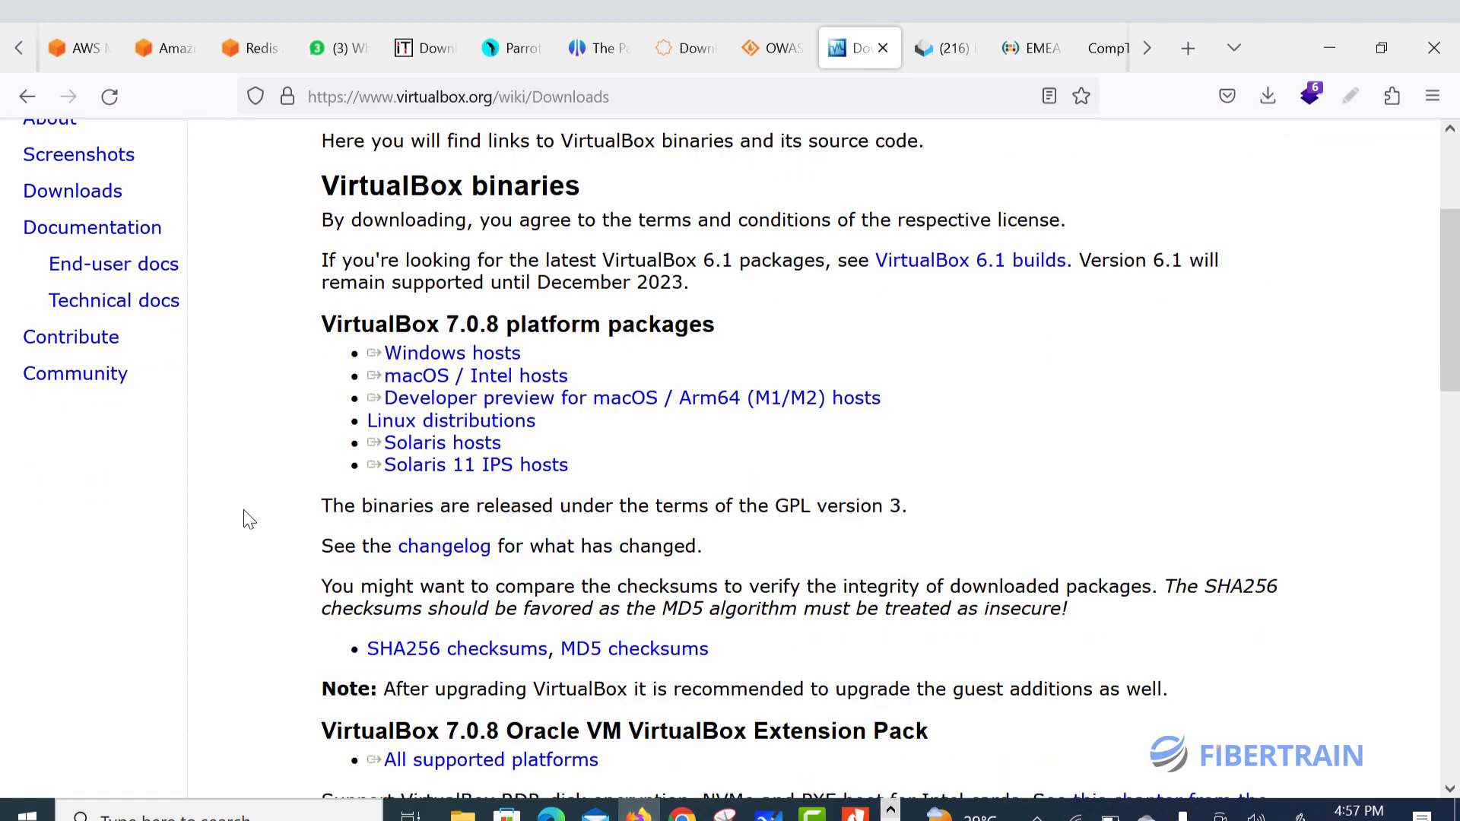
pyautogui.scroll(-4, 245, 519)
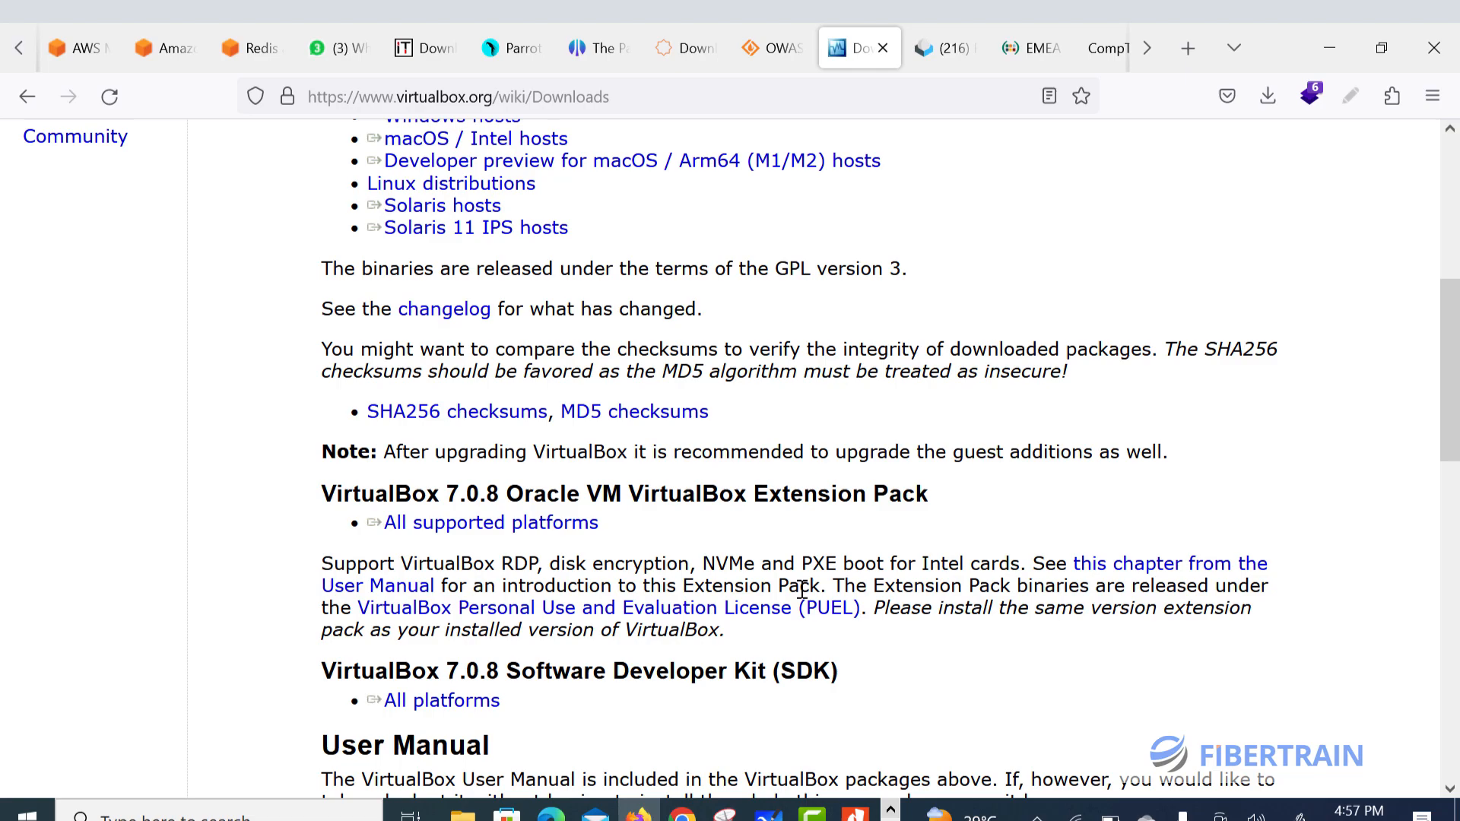
pyautogui.click(502, 532)
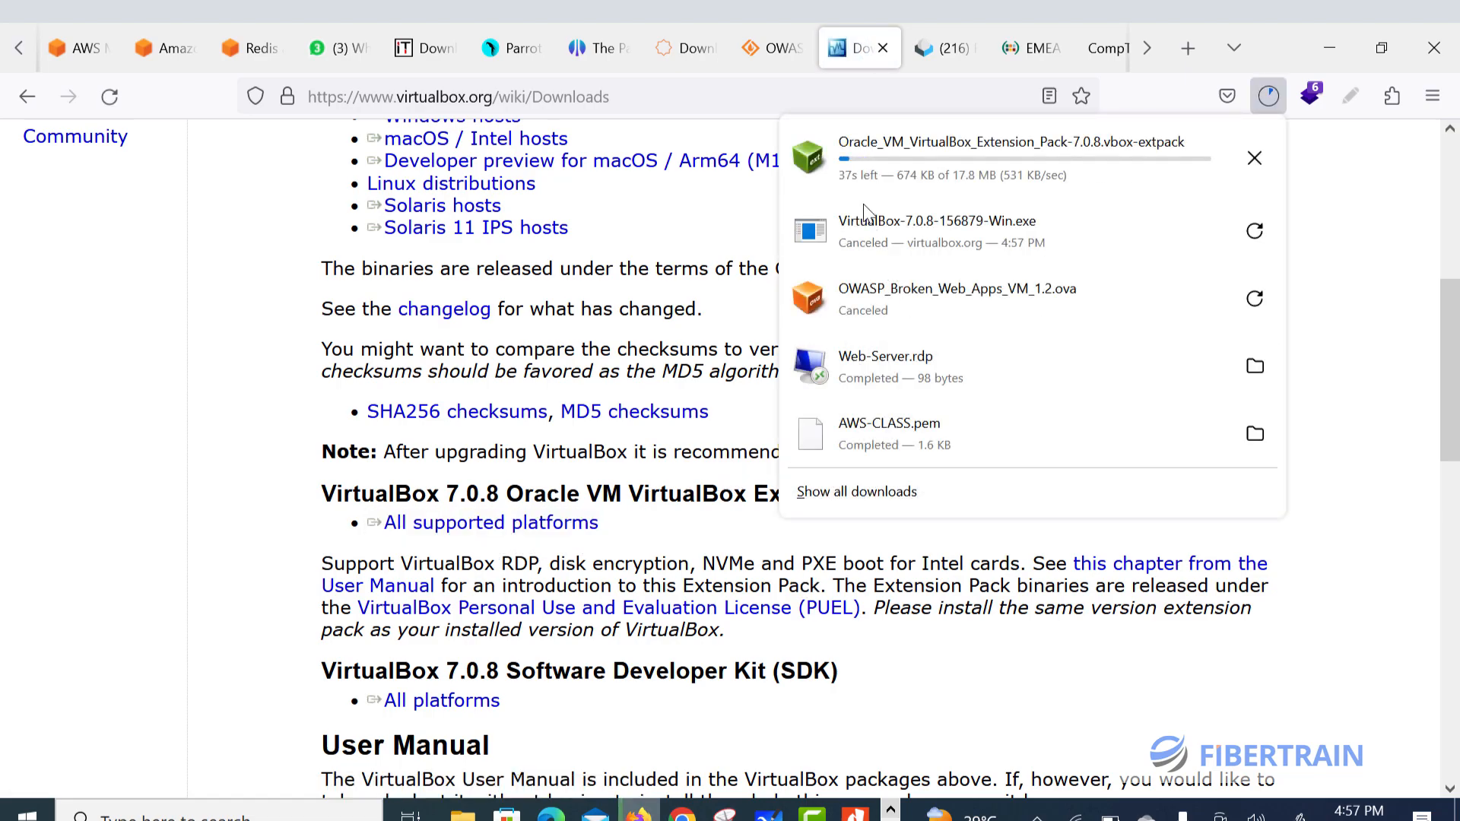
pyautogui.click(1251, 158)
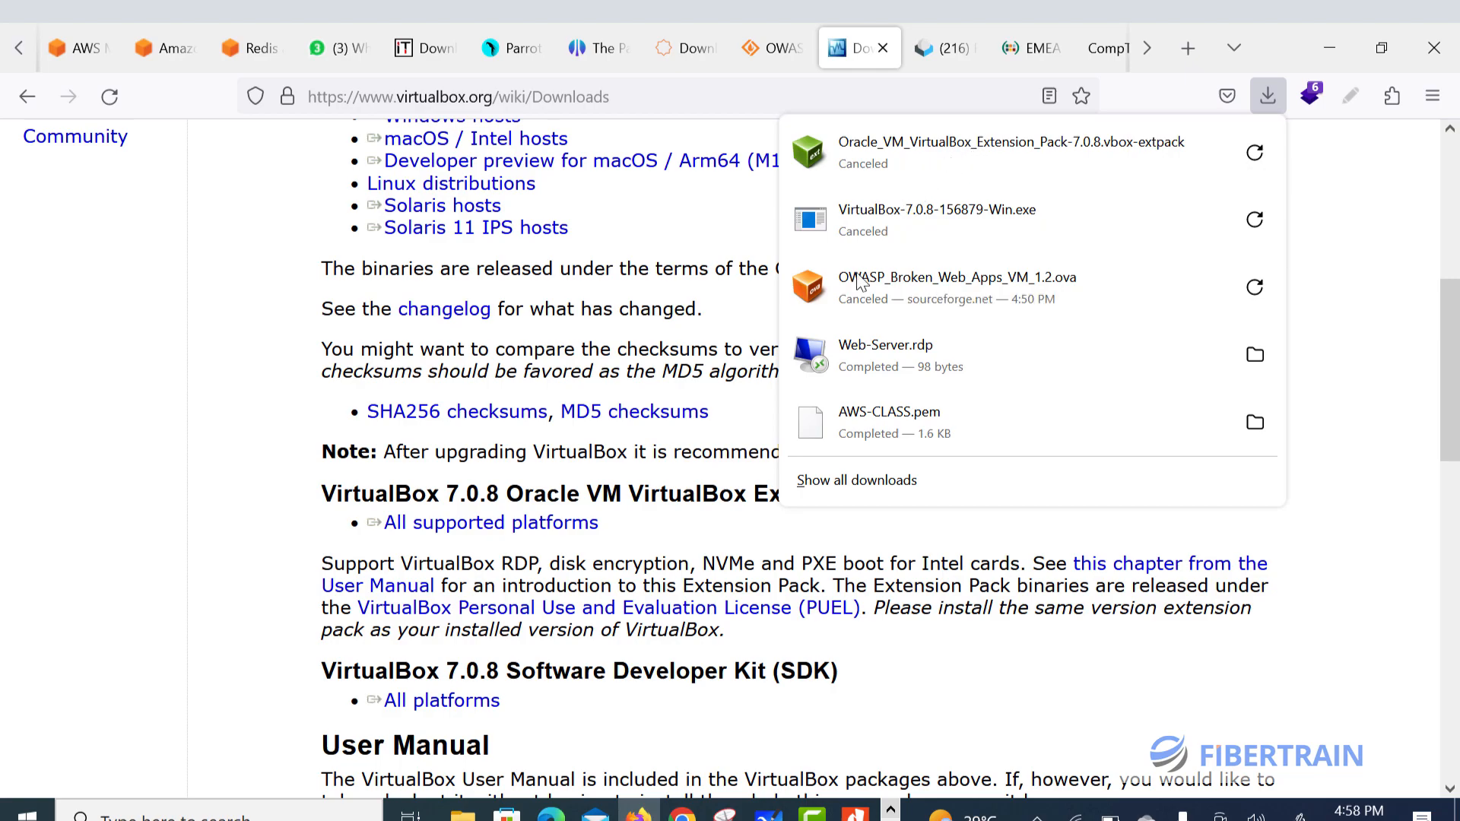
# - Switch to Oracle VM VirtualBox Manager and look through the virtual machines, viewing the details of windows server 2016, Windows-10 and Windows 7
pyautogui.click(891, 811)
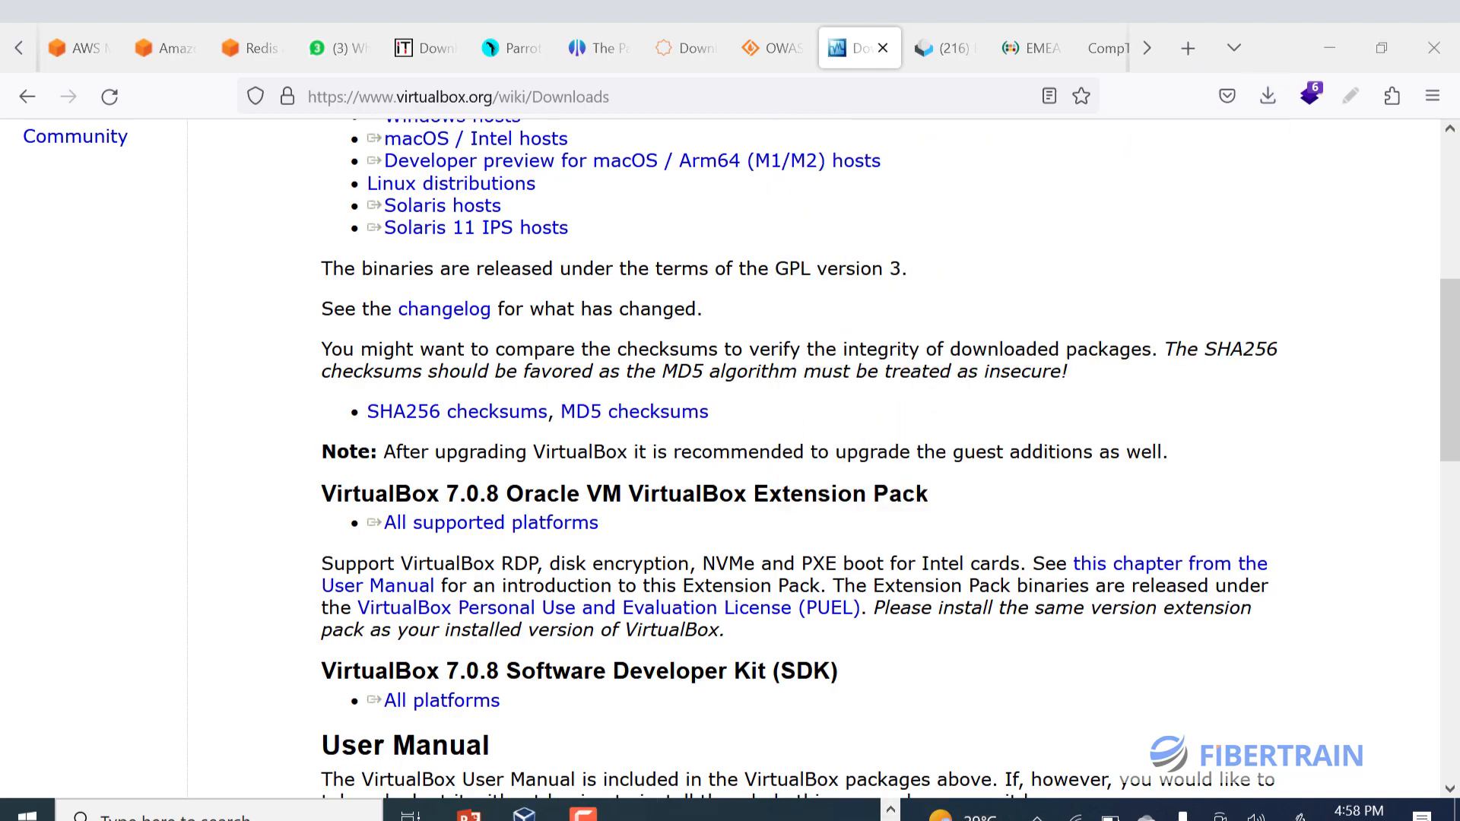
pyautogui.click(524, 812)
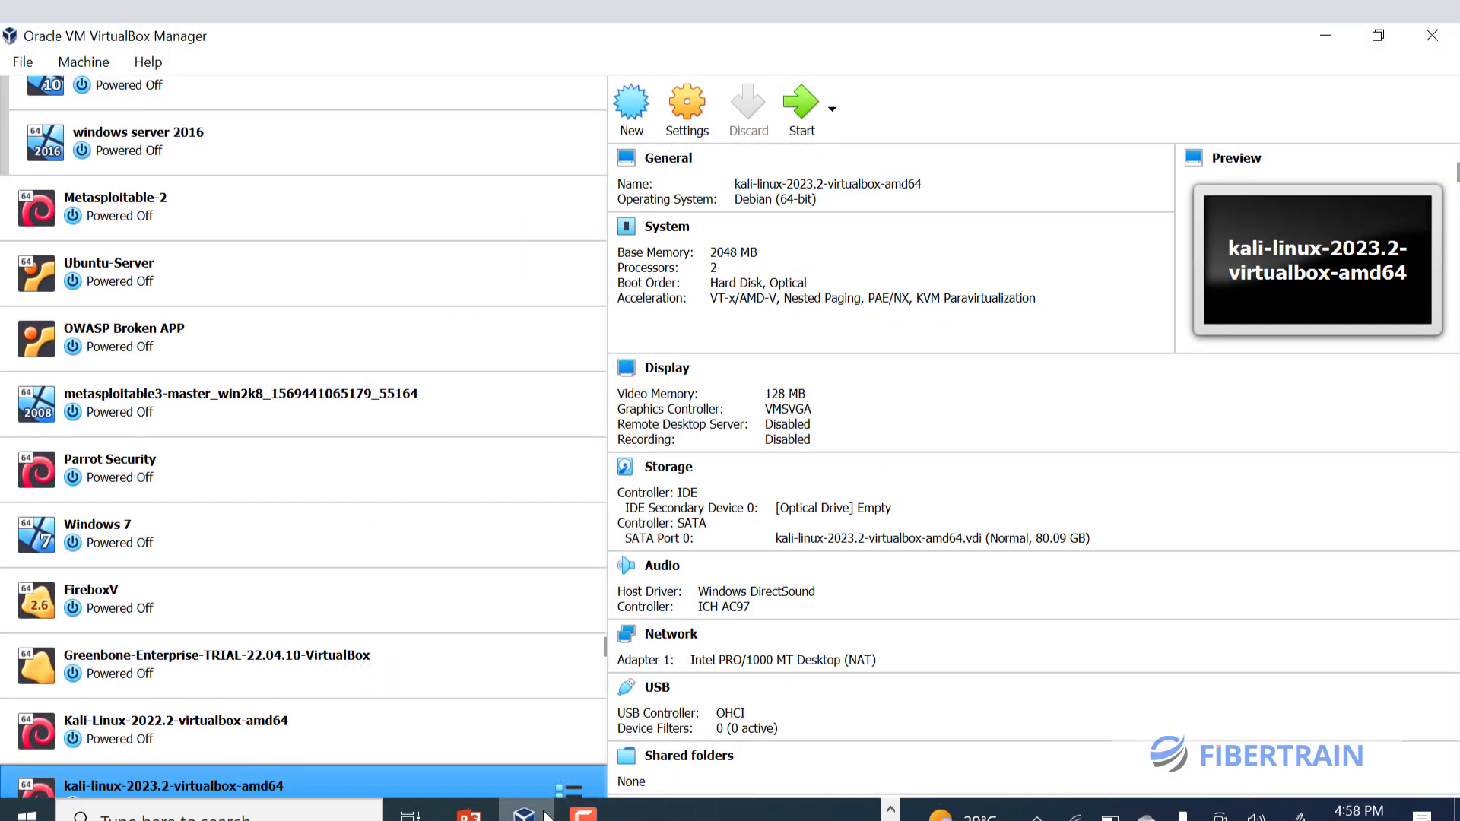
pyautogui.click(361, 143)
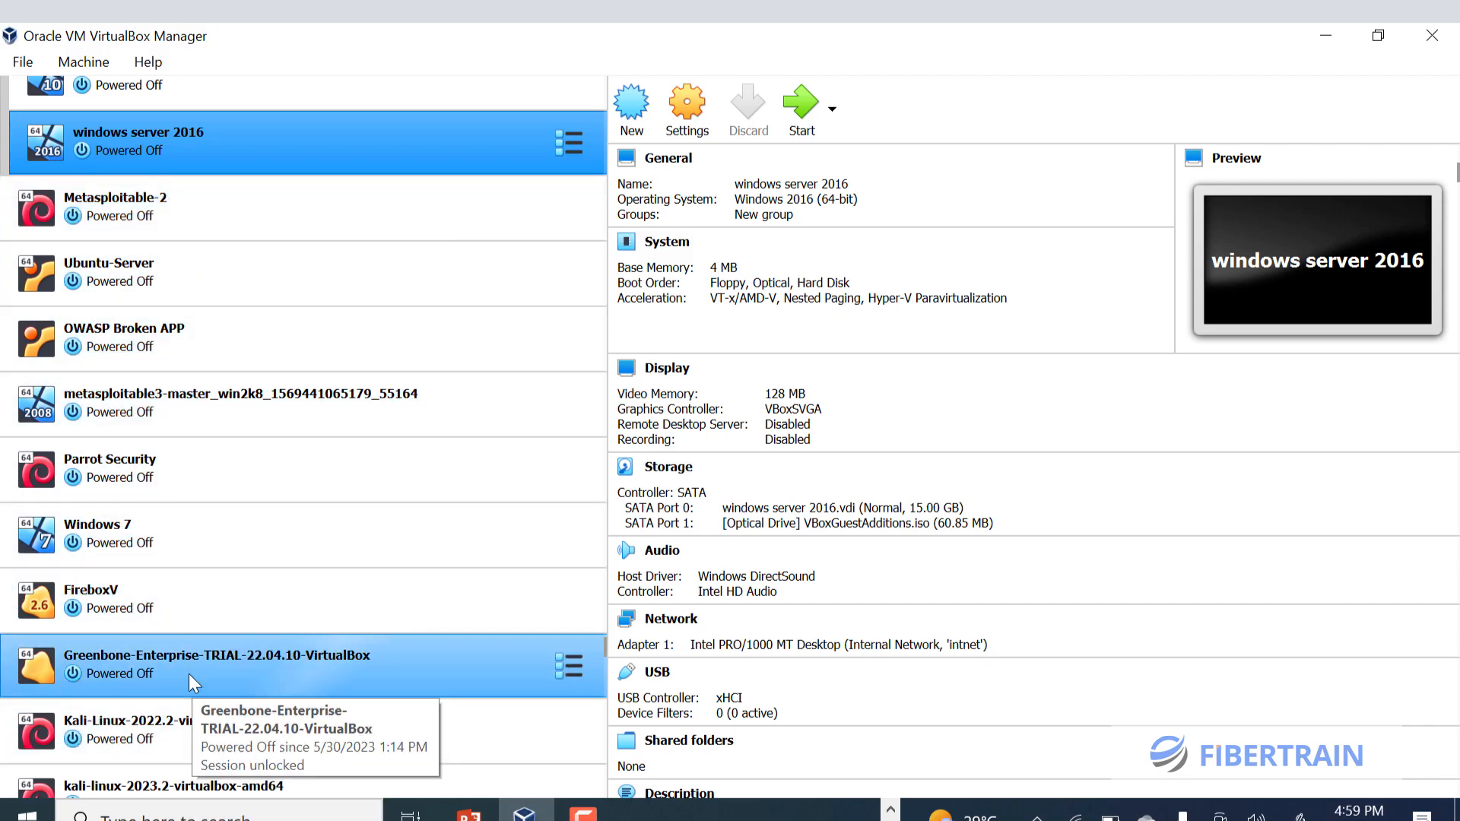
pyautogui.scroll(-1, 189, 673)
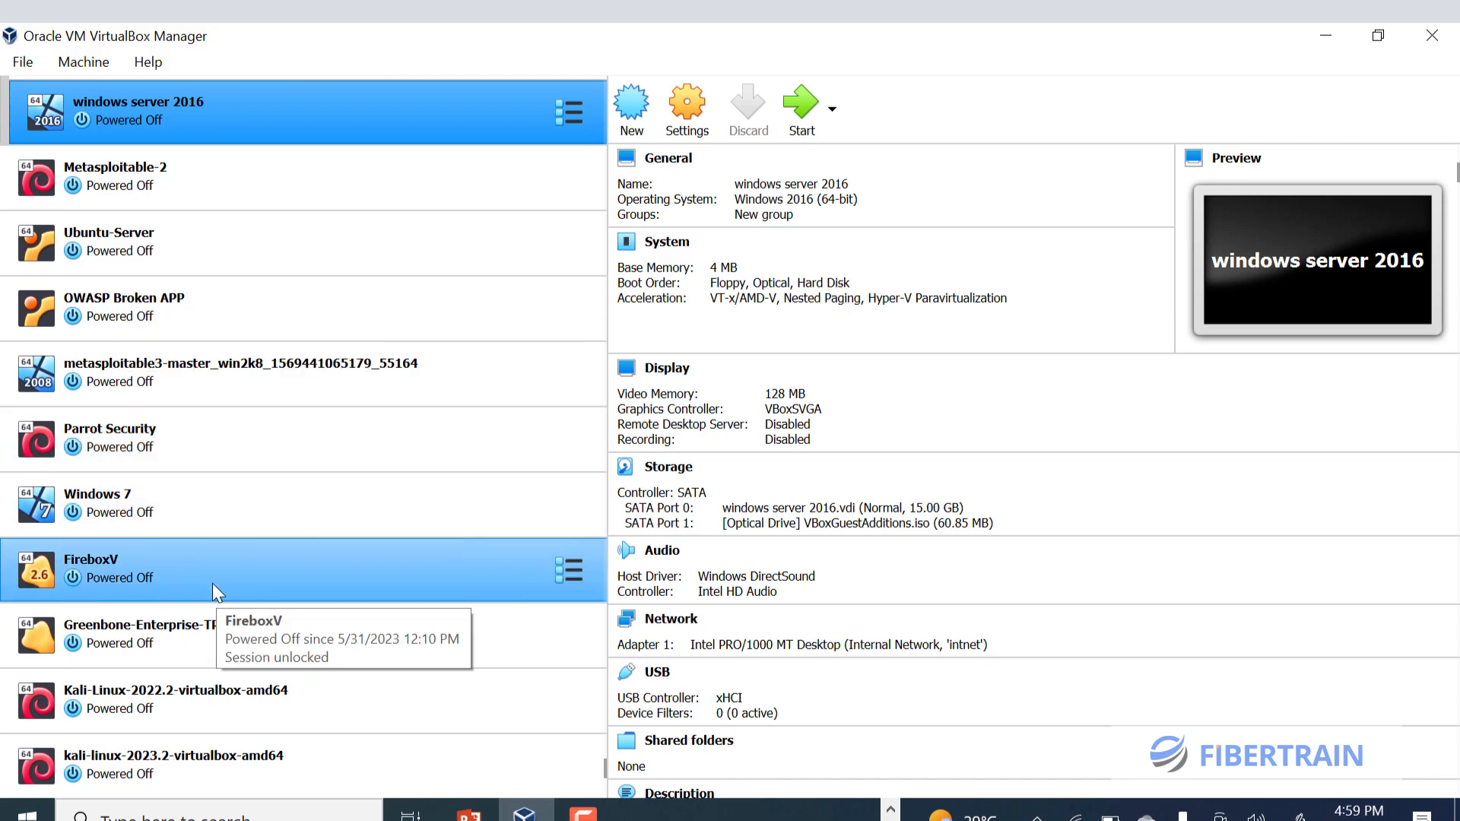
pyautogui.scroll(3, 212, 582)
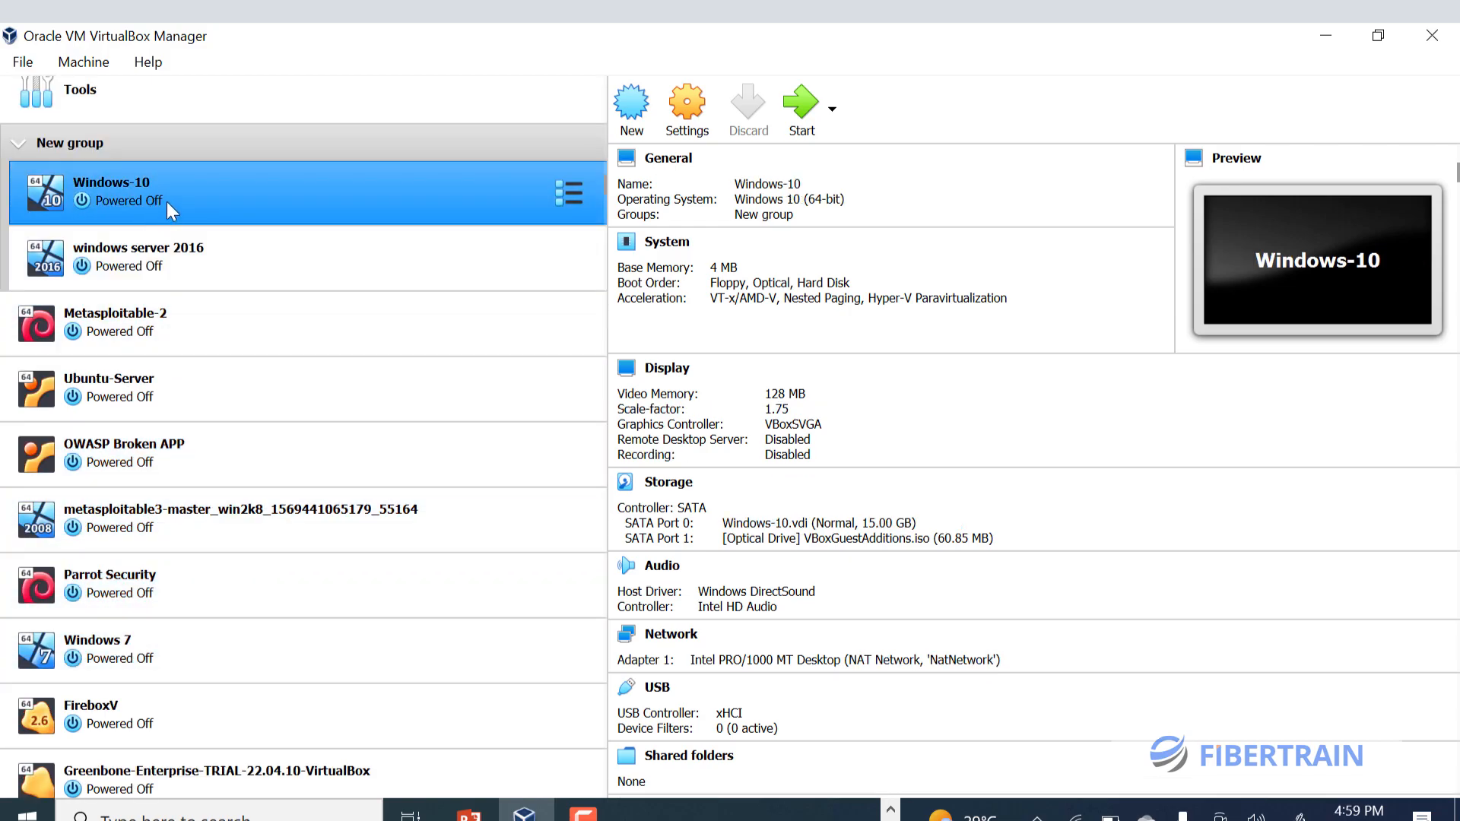
pyautogui.click(152, 650)
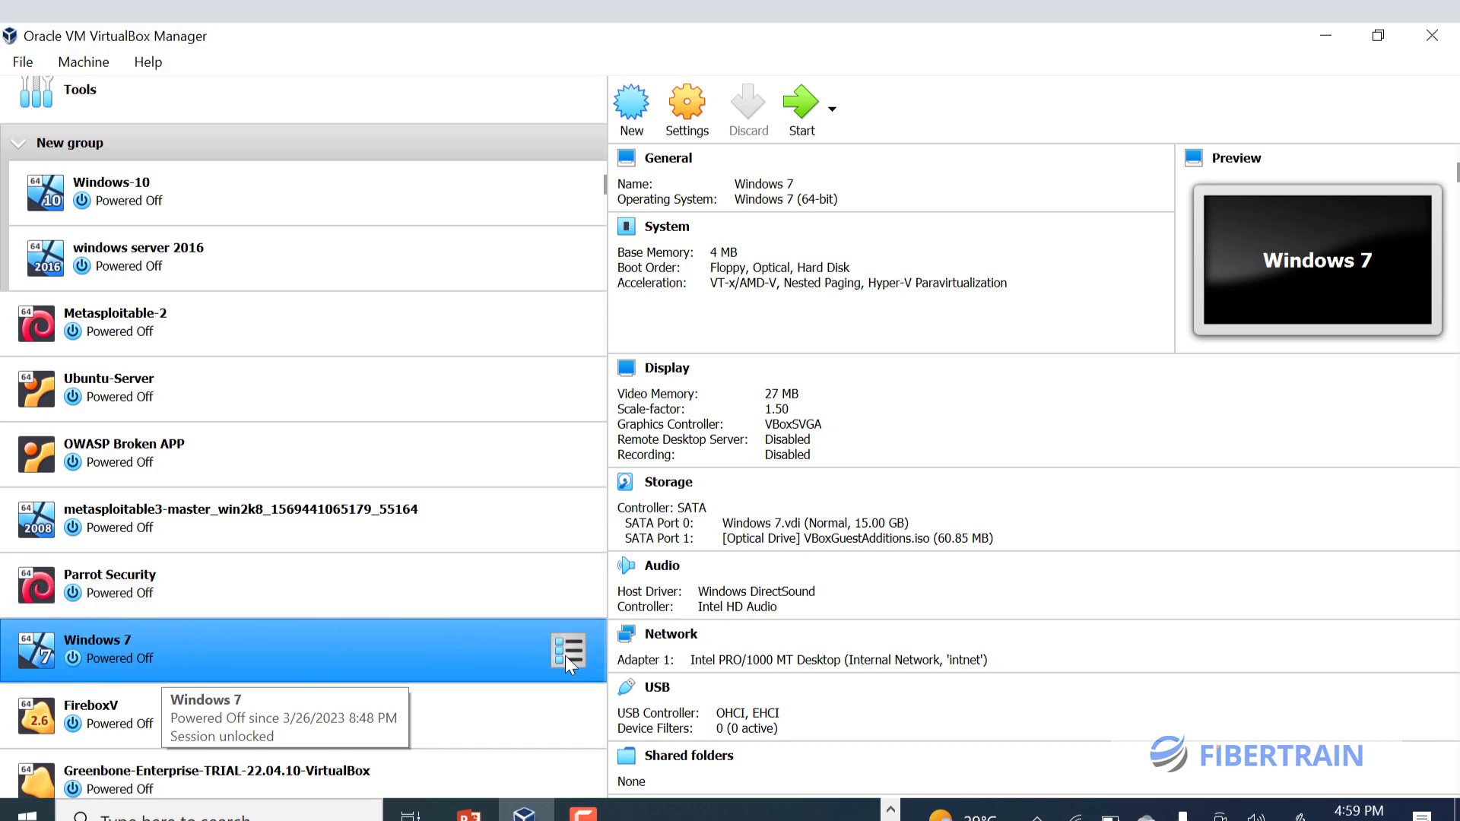
# - Return to Microsoft Whiteboard, redraw the check mark beside Virtualbox, and draw check marks beside Parrot OS and Kali OS
pyautogui.click(642, 815)
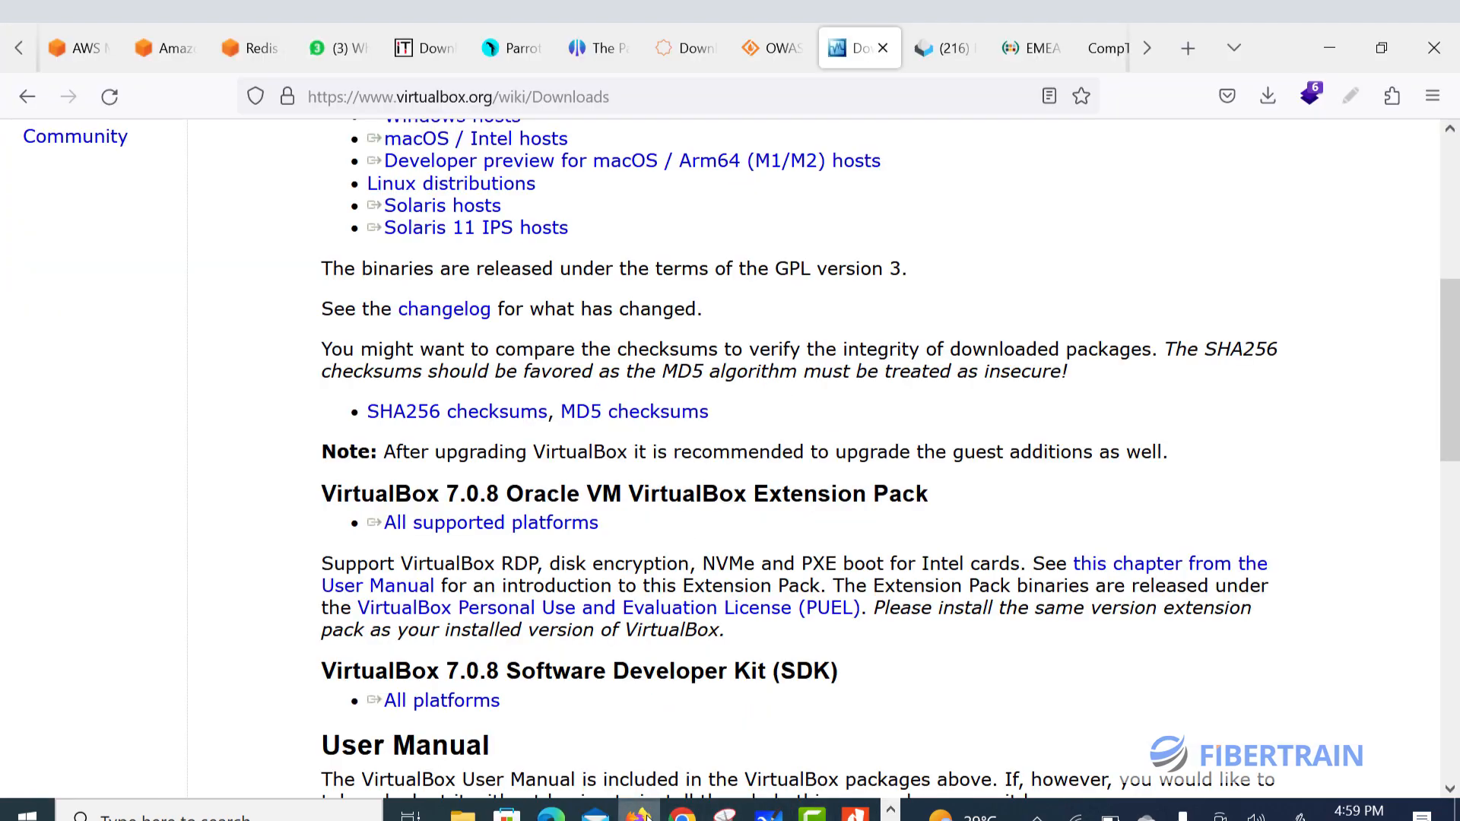
pyautogui.click(769, 814)
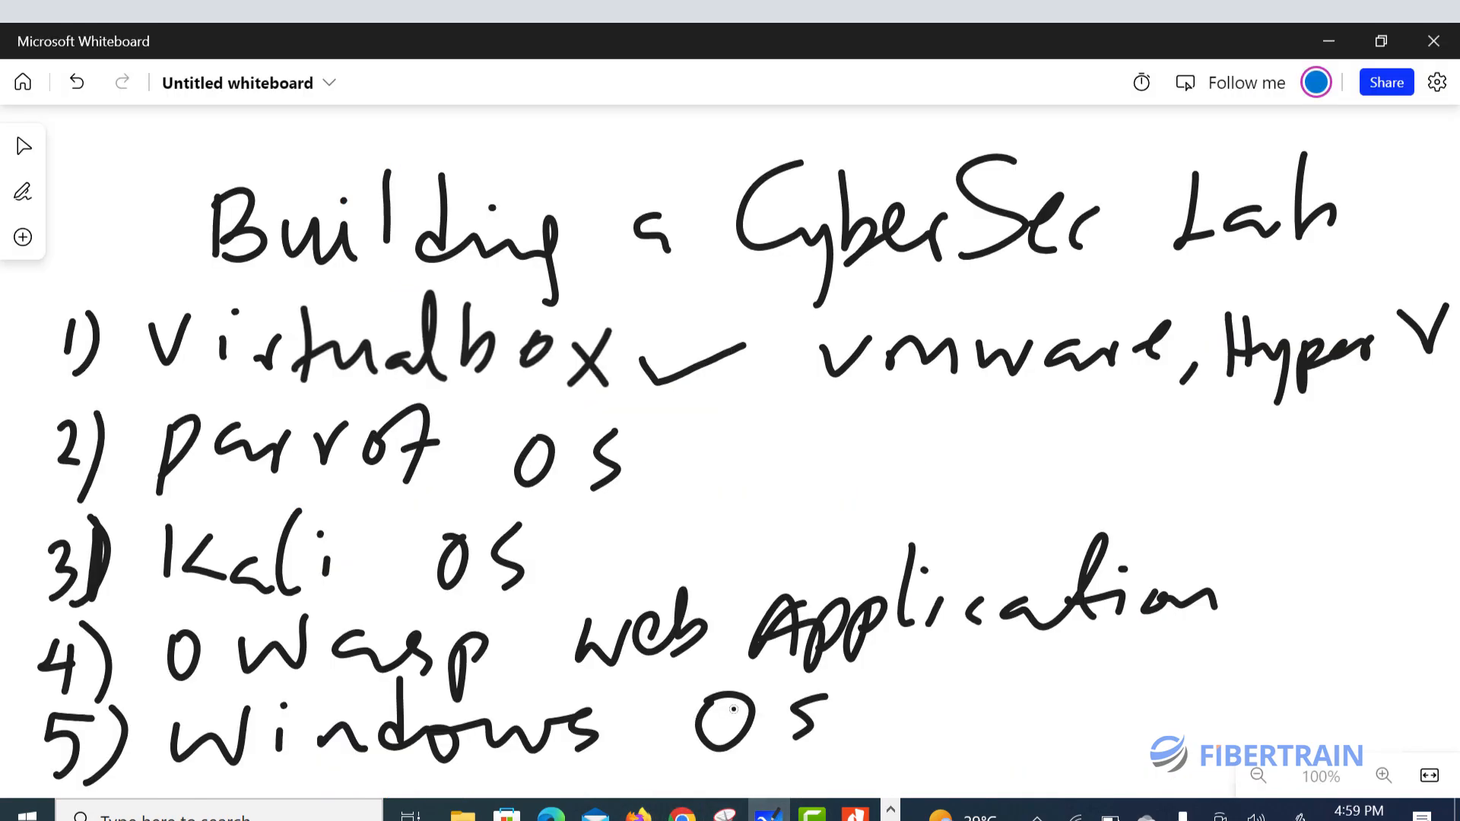
pyautogui.moveTo(639, 354)
pyautogui.mouseDown()
pyautogui.moveTo(680, 380)
pyautogui.moveTo(766, 329)
pyautogui.mouseUp()
pyautogui.moveTo(649, 469)
pyautogui.mouseDown()
pyautogui.moveTo(742, 473)
pyautogui.moveTo(833, 448)
pyautogui.mouseUp()
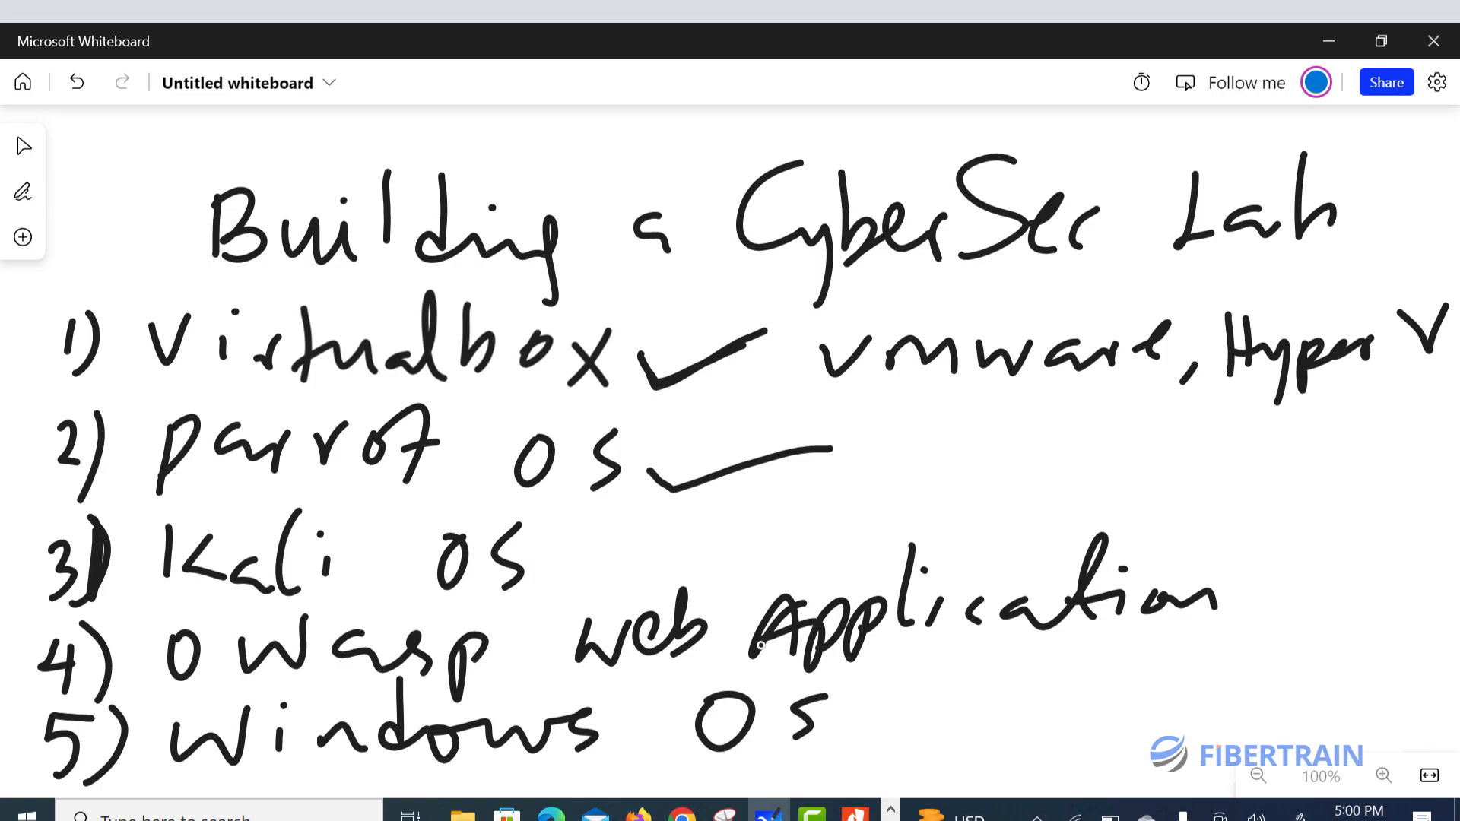
pyautogui.moveTo(592, 549); pyautogui.dragTo(764, 506)
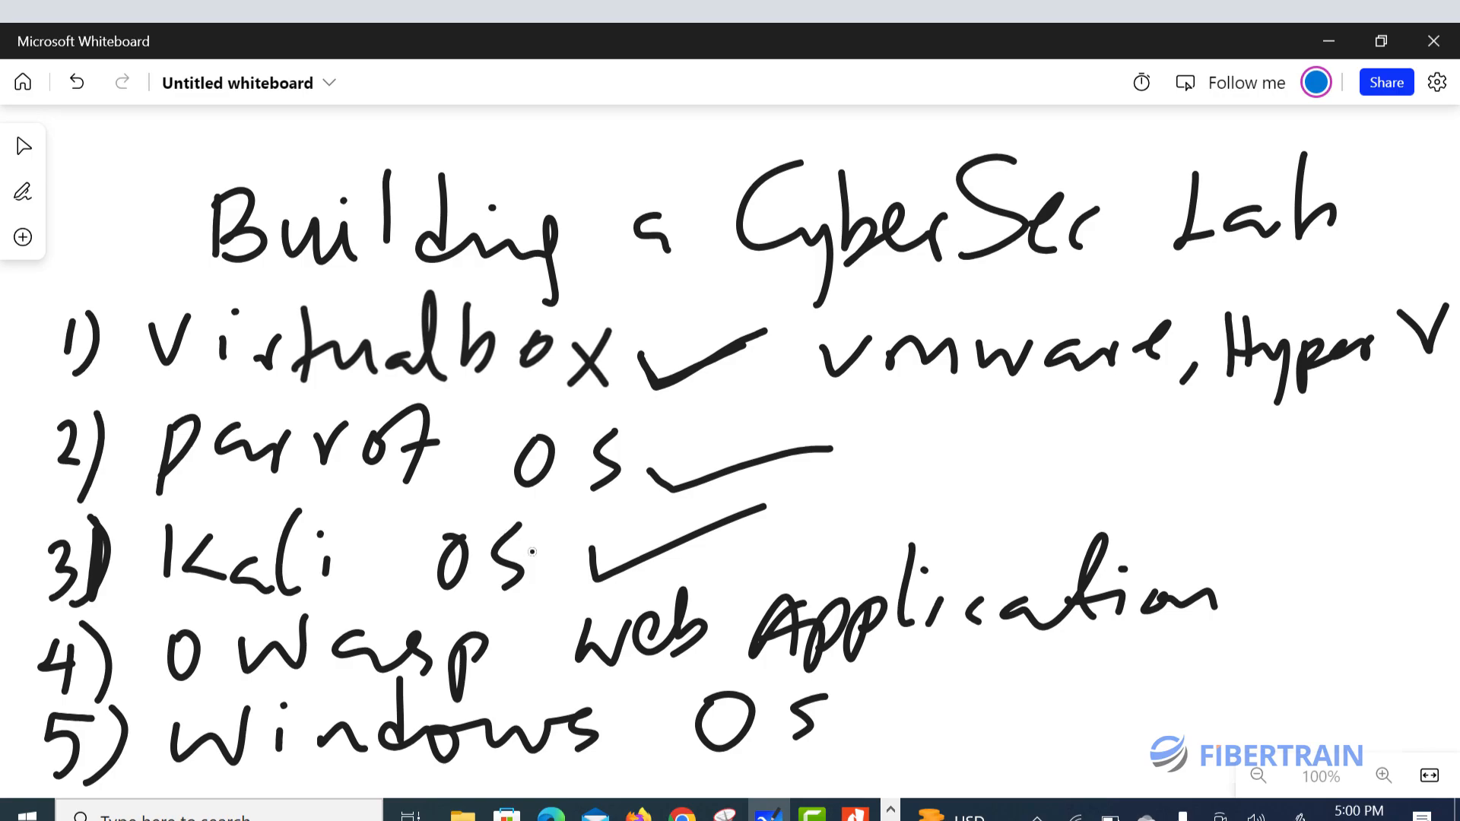
# - Switch to Firefox and open the download page of the Parrot OS website, parrotsec.org
pyautogui.click(638, 812)
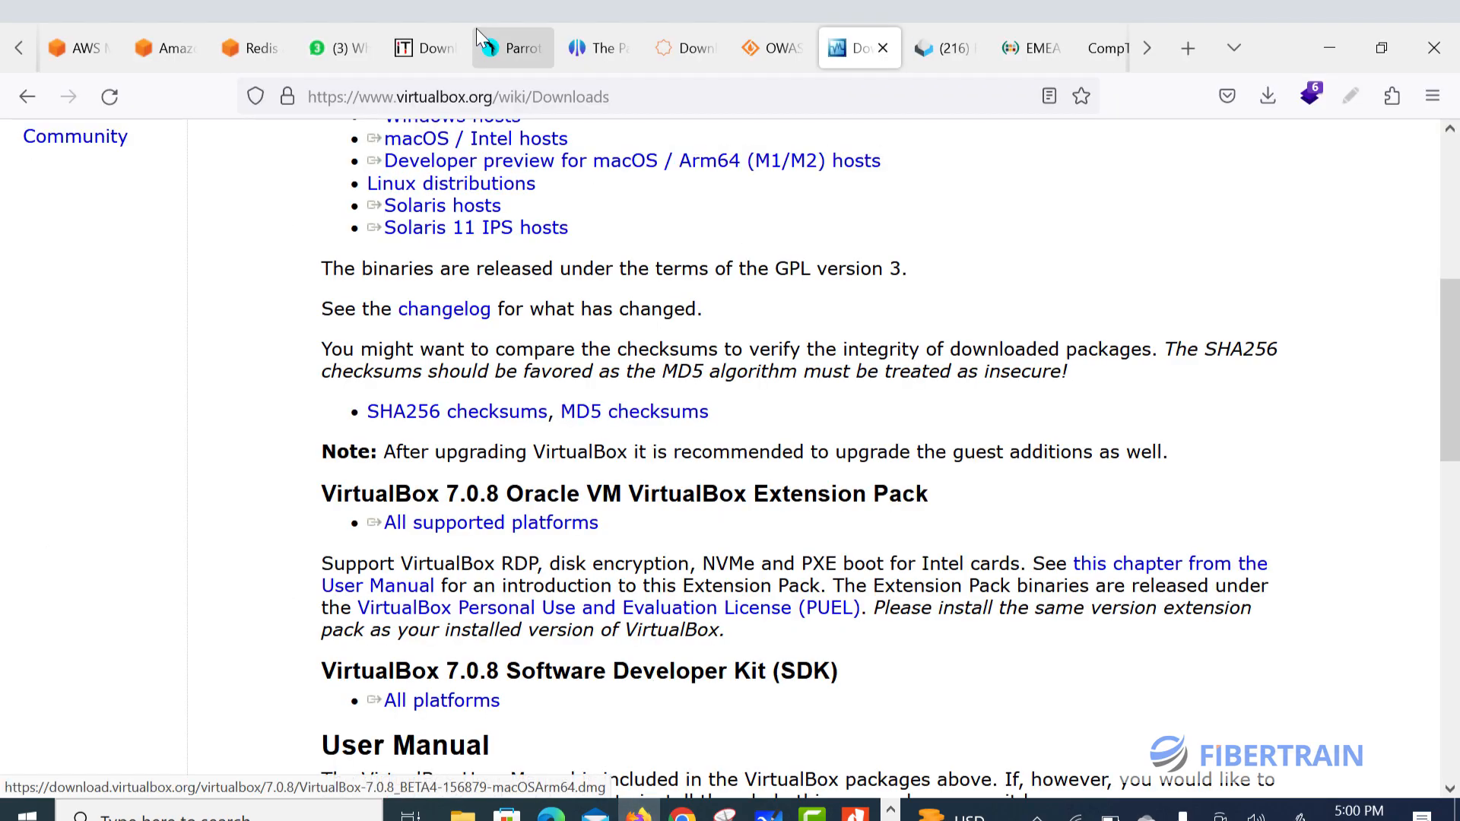
pyautogui.click(510, 48)
pyautogui.moveTo(514, 99); pyautogui.dragTo(345, 84)
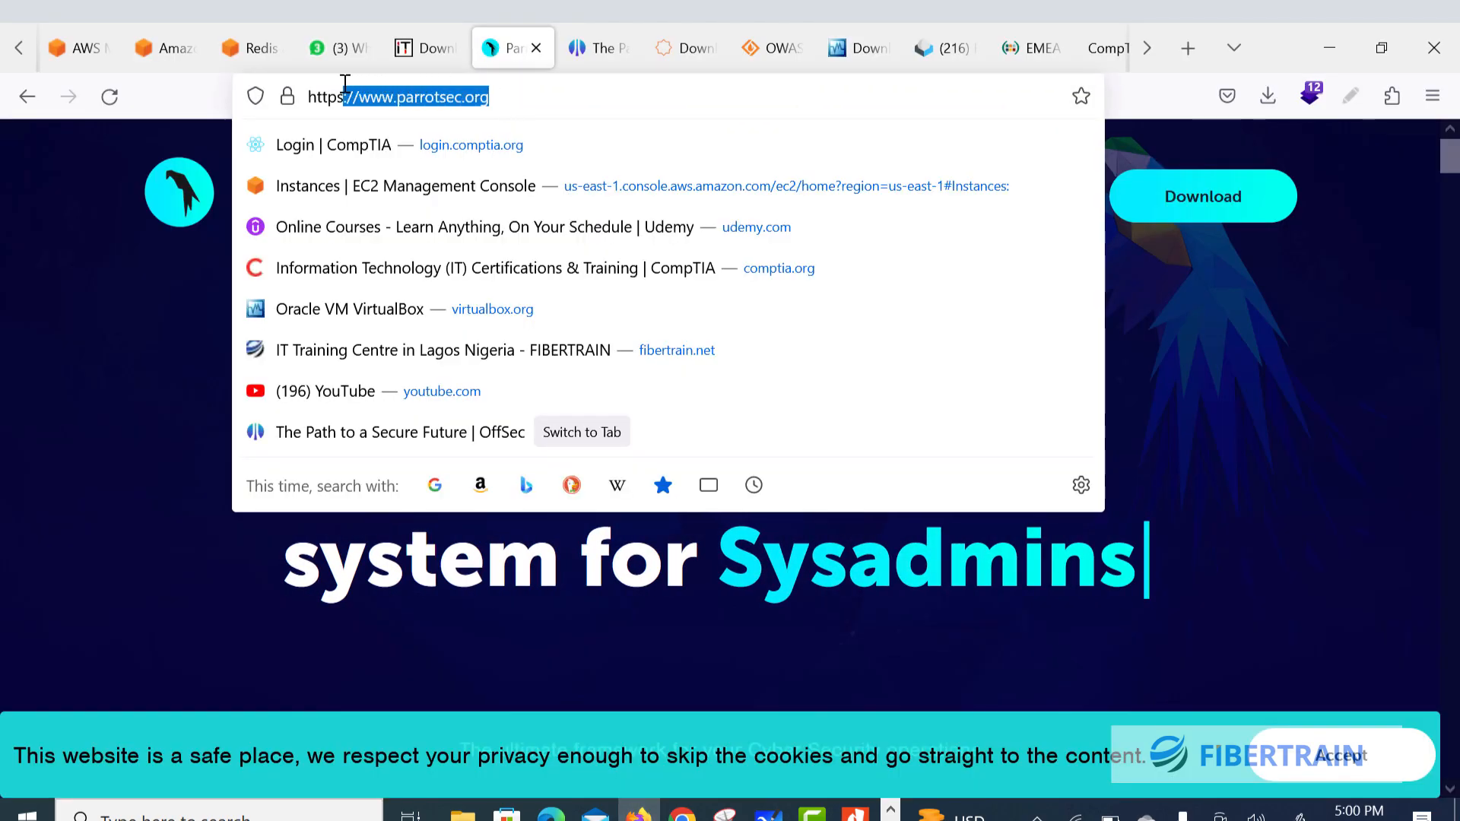
pyautogui.click(97, 159)
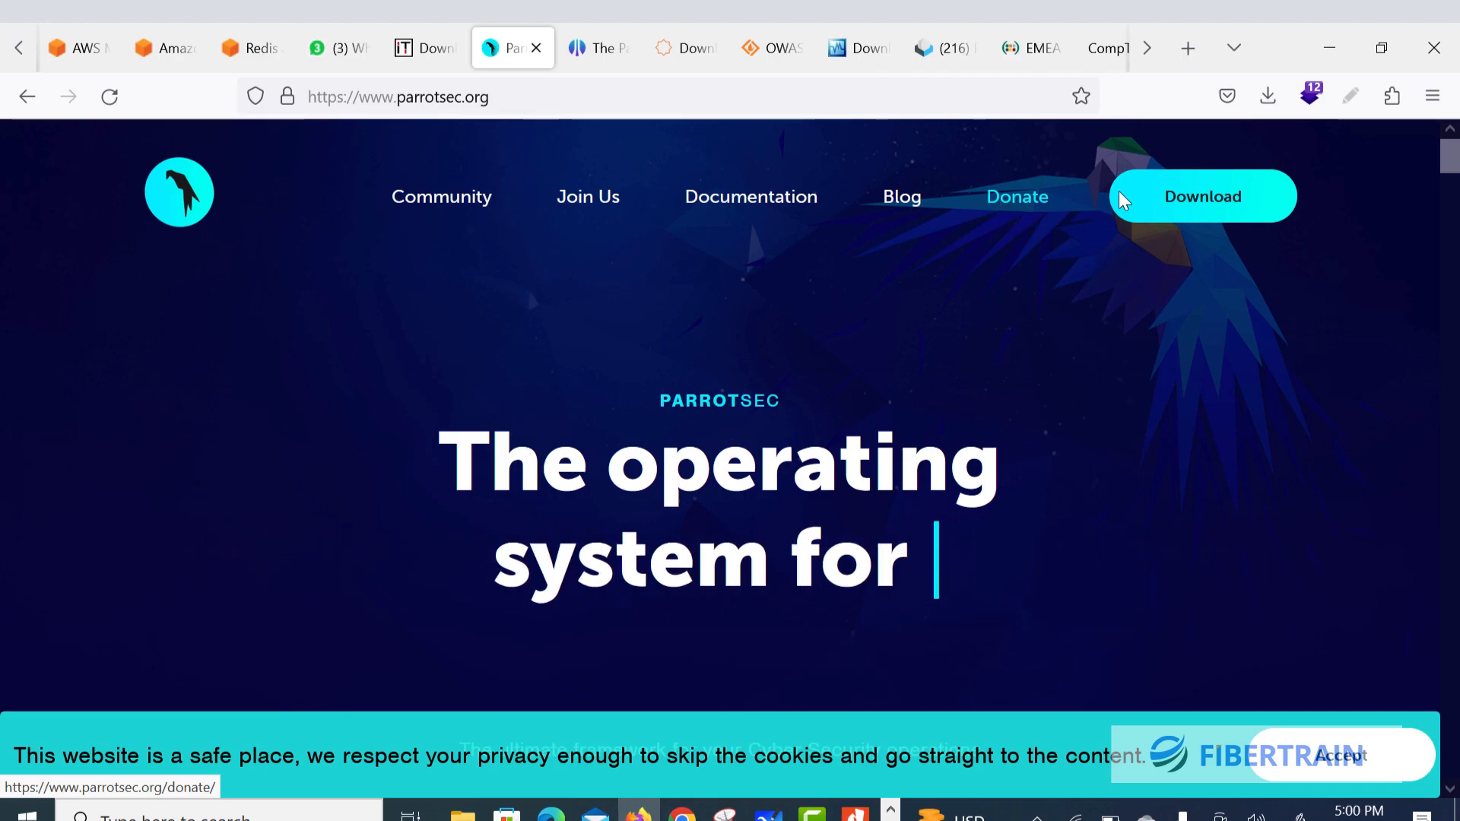
pyautogui.click(1198, 197)
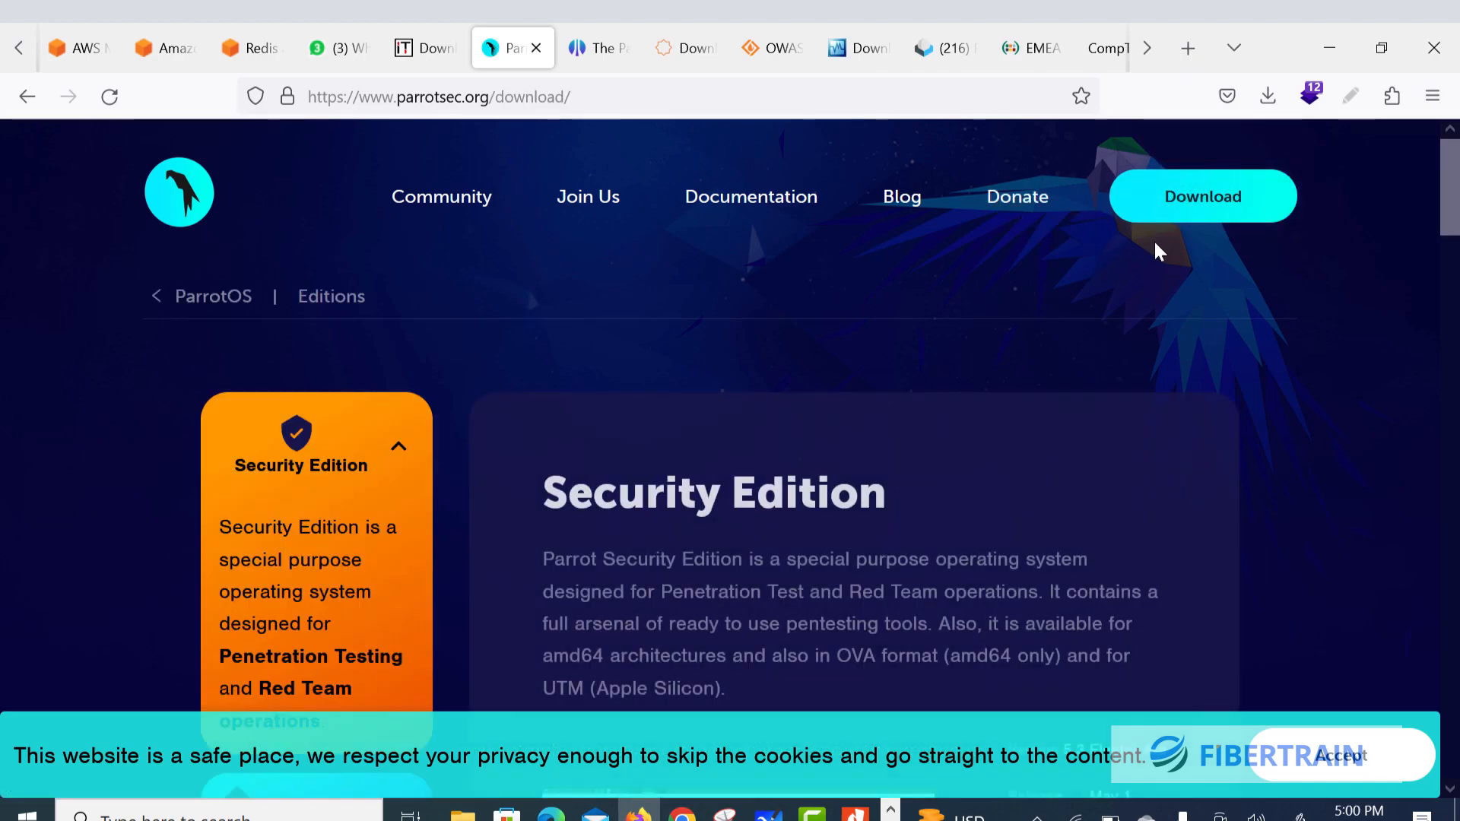
# - Examine the Parrot OS editions on offer and the version and download options of the Security Edition
pyautogui.scroll(-2, 1098, 289)
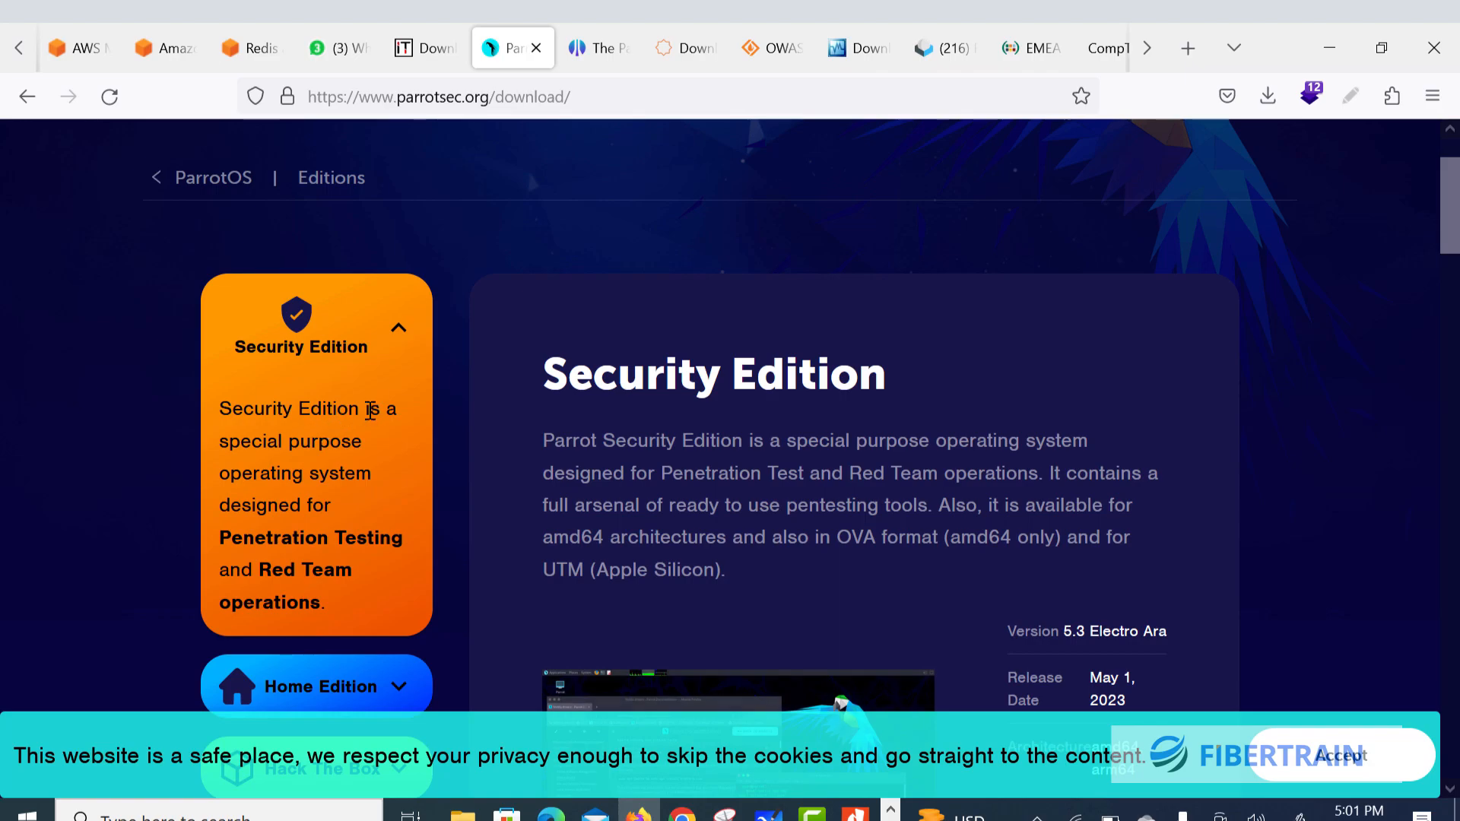
pyautogui.scroll(-3, 363, 420)
pyautogui.scroll(-2, 439, 476)
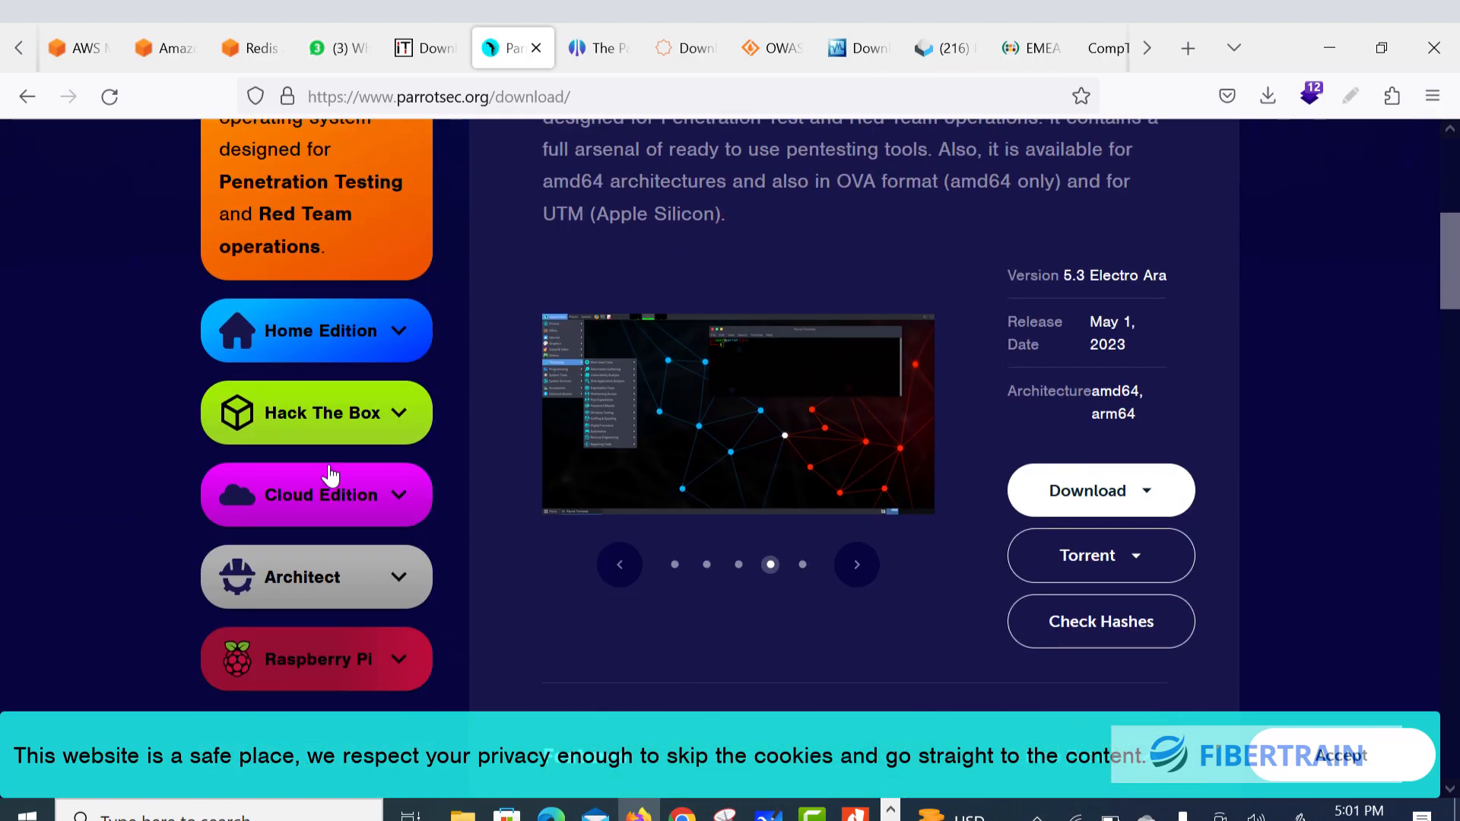
pyautogui.scroll(-3, 409, 439)
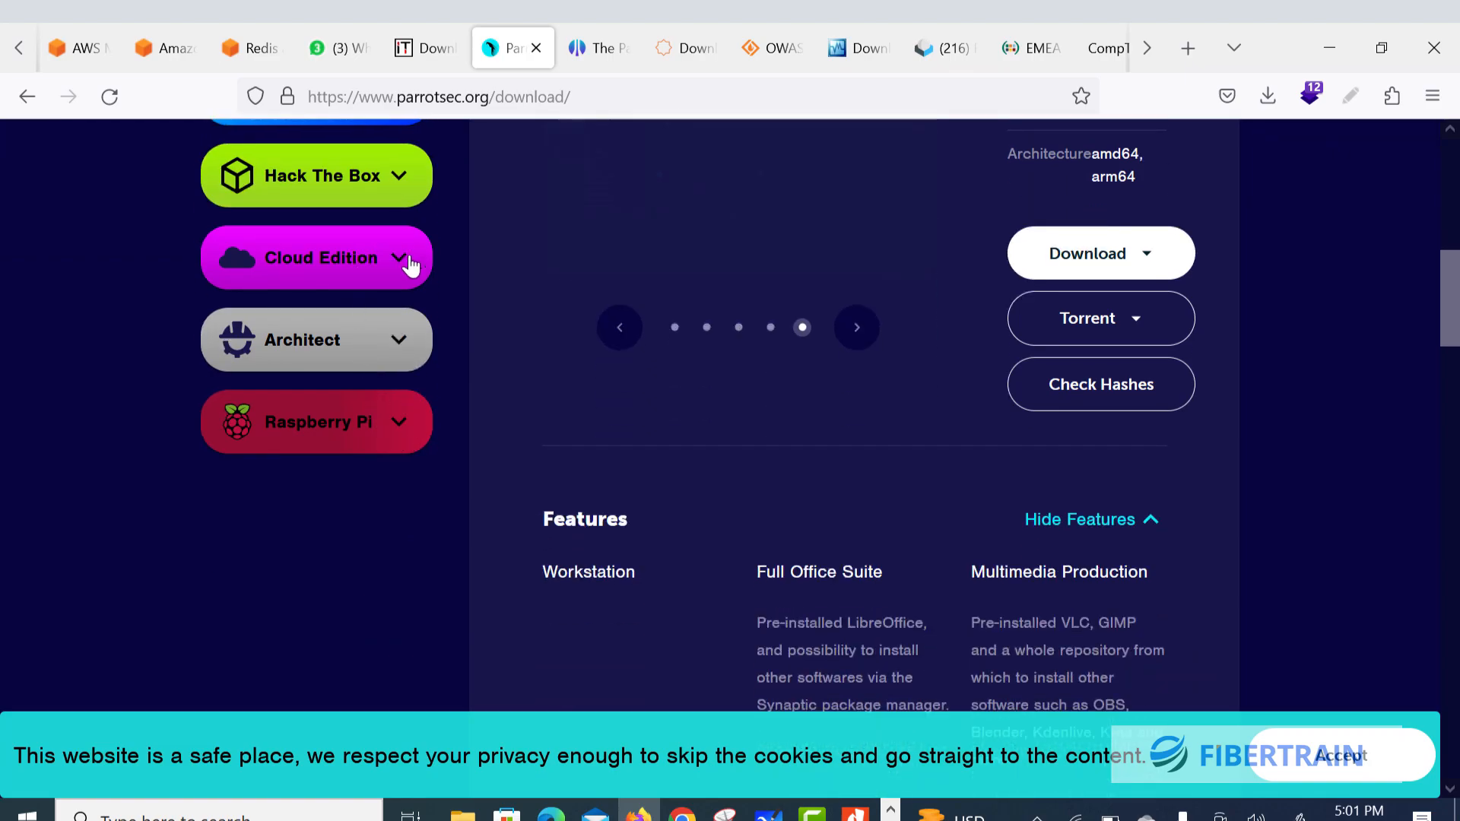
pyautogui.scroll(3, 416, 336)
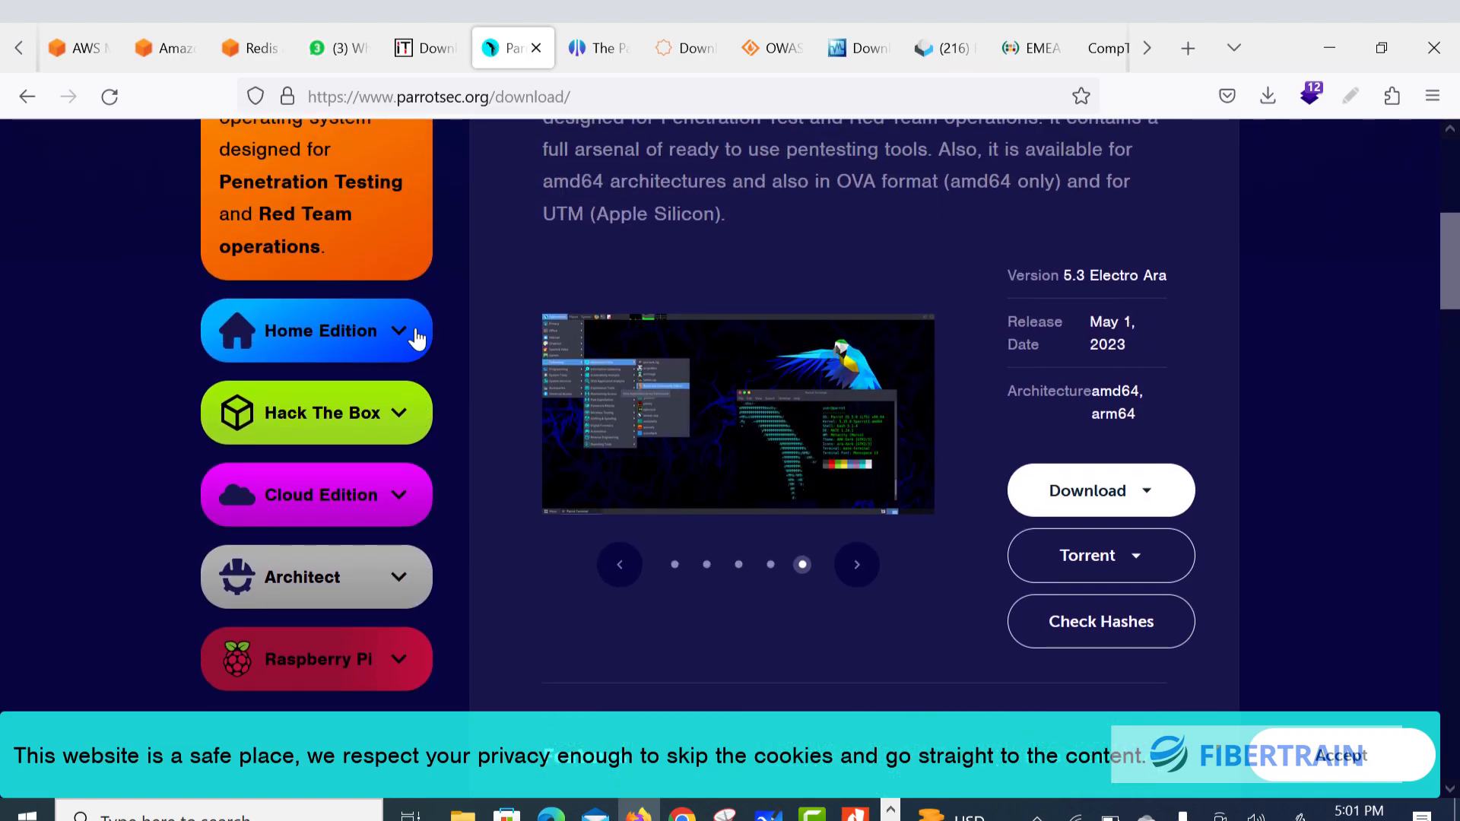
pyautogui.scroll(5, 414, 346)
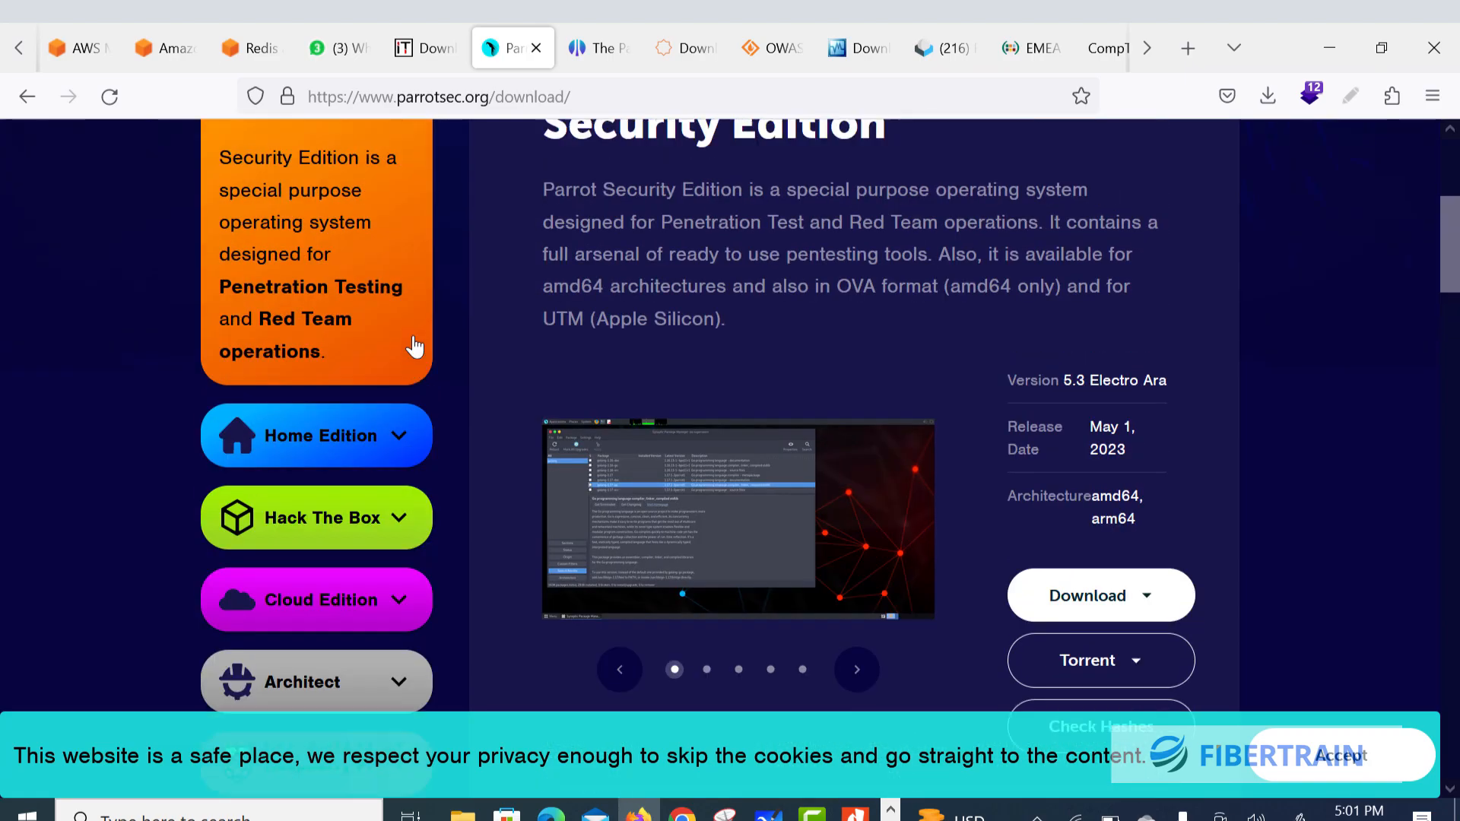
pyautogui.scroll(-1, 414, 346)
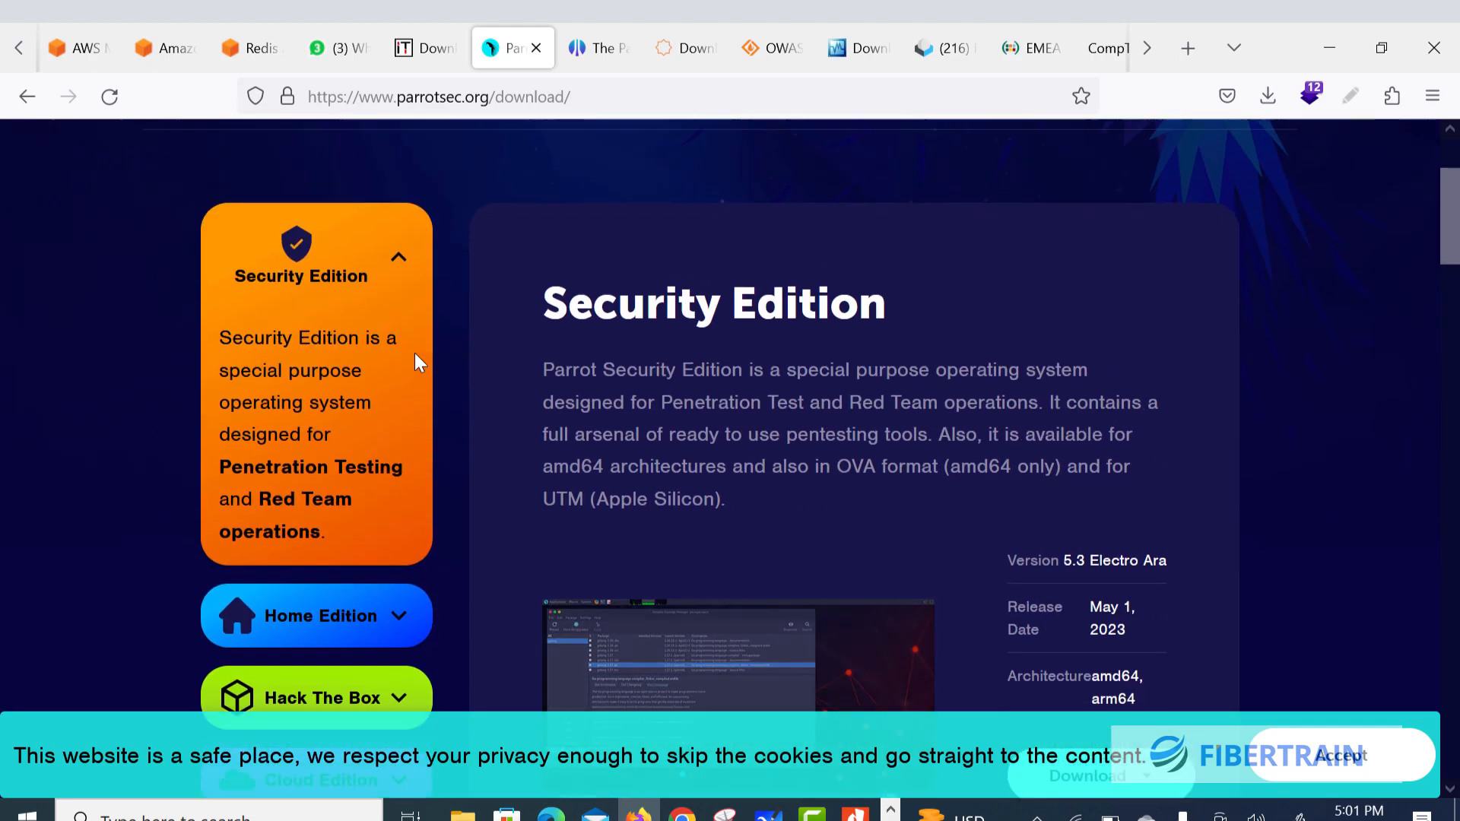
# - Highlight the Red Team operations wording in the Security Edition description and list the edition's direct download options
pyautogui.scroll(1, 414, 353)
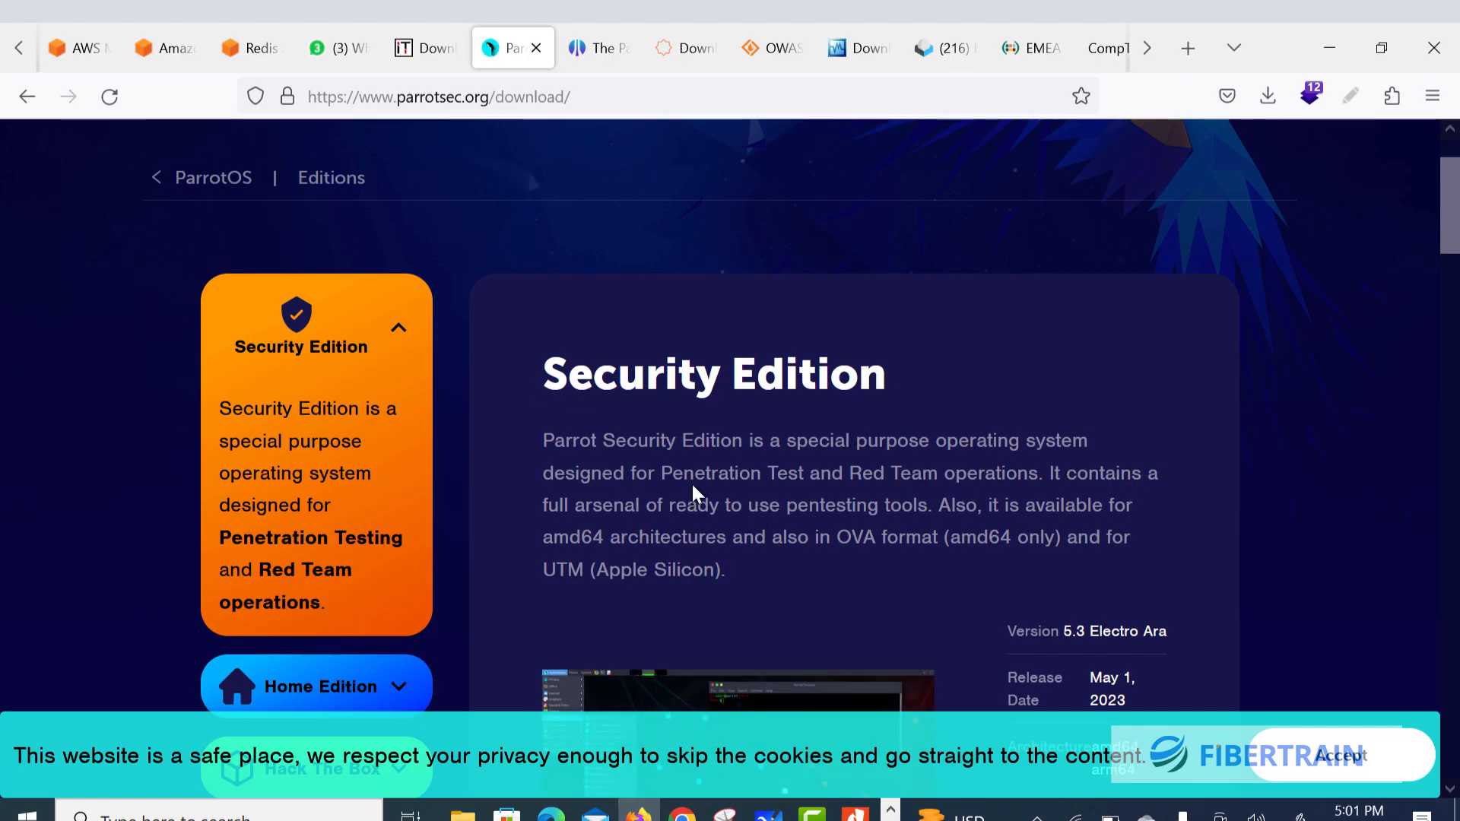
pyautogui.moveTo(787, 473); pyautogui.dragTo(1061, 474)
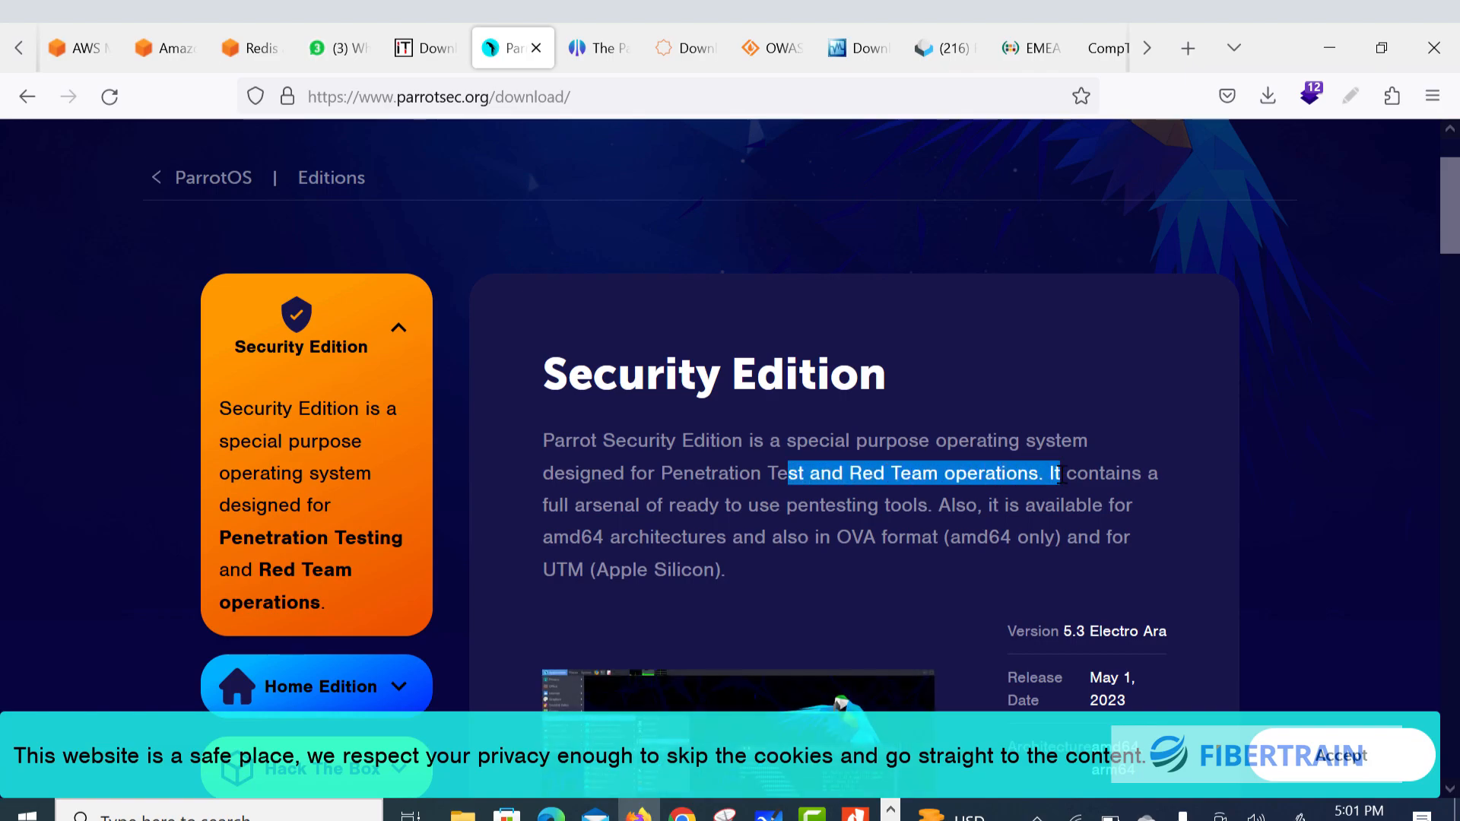
pyautogui.scroll(-5, 1075, 467)
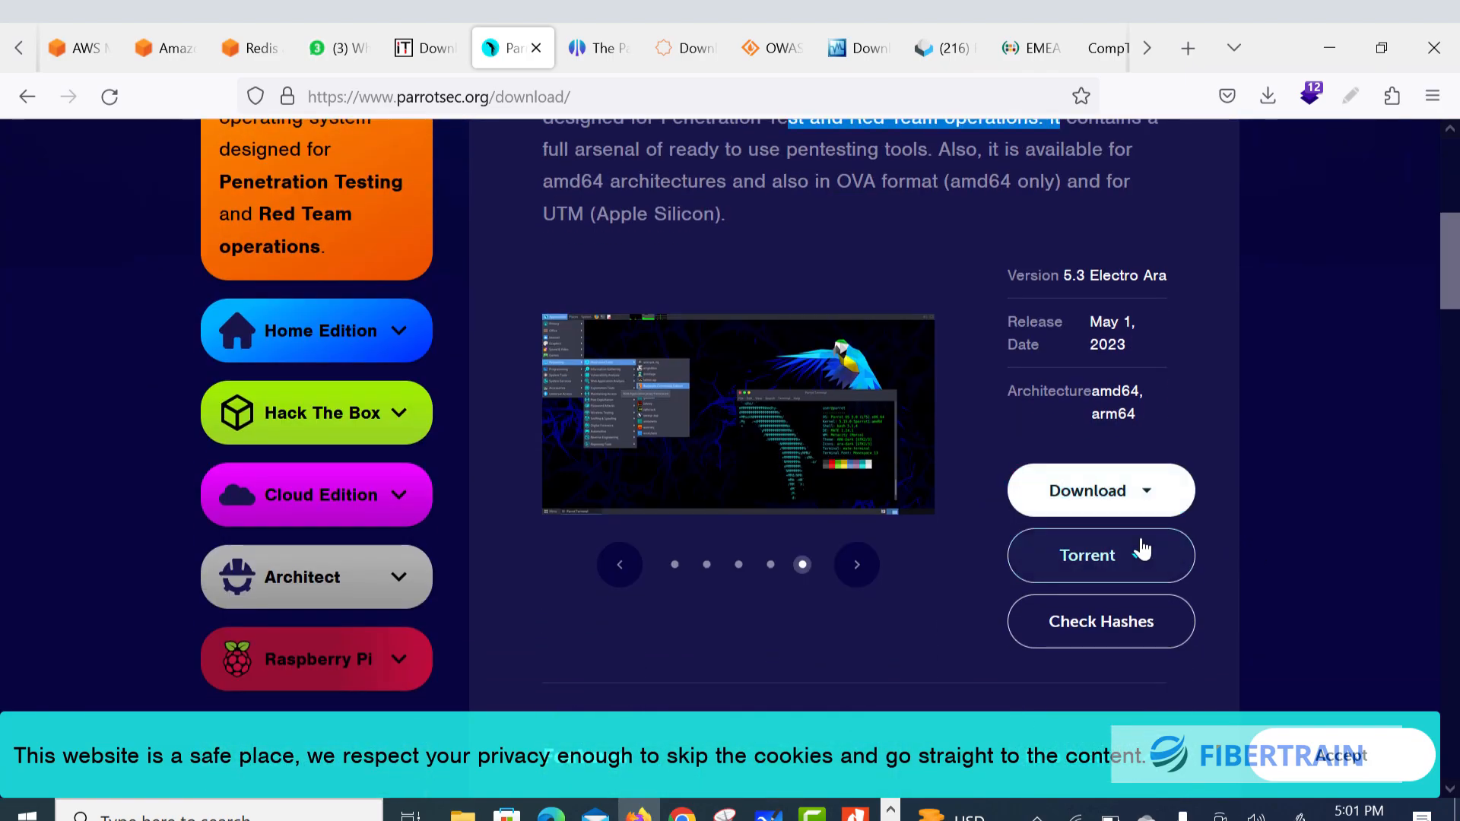
pyautogui.click(1095, 506)
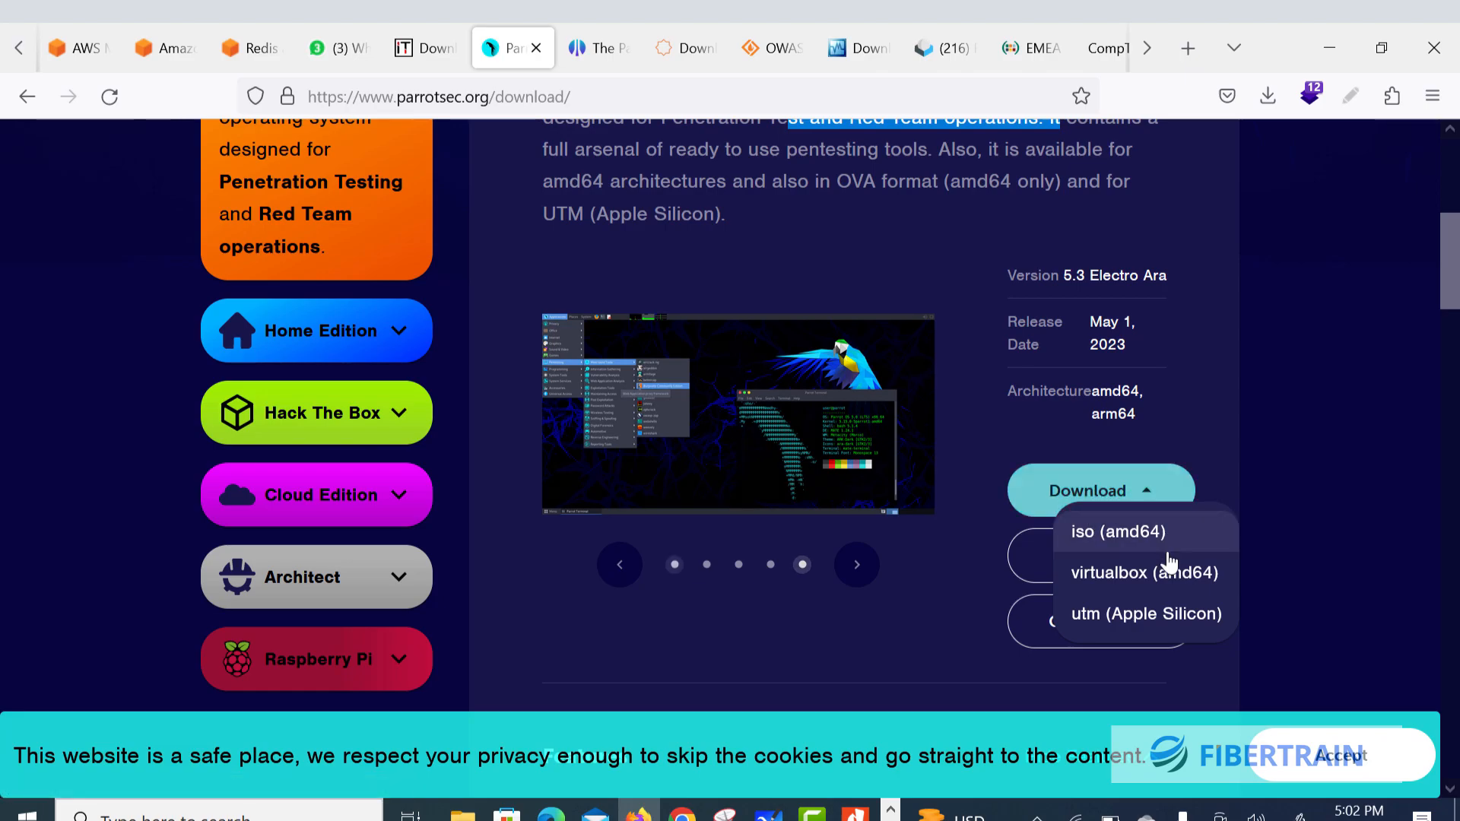
# - Switch to Oracle VM VirtualBox Manager to view the virtual machine list, and return to the Parrot download page in Firefox
pyautogui.click(855, 814)
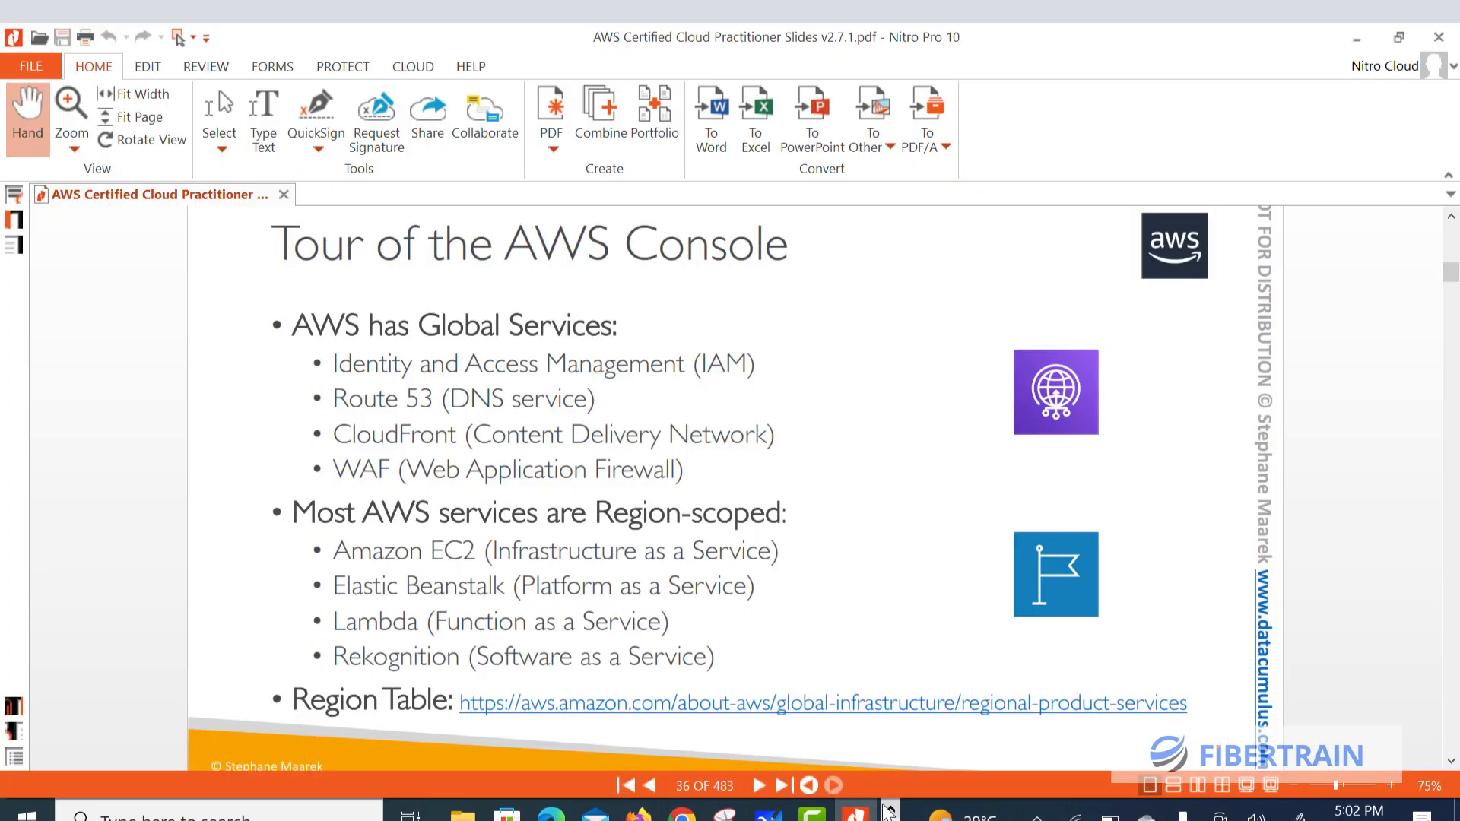
pyautogui.click(854, 814)
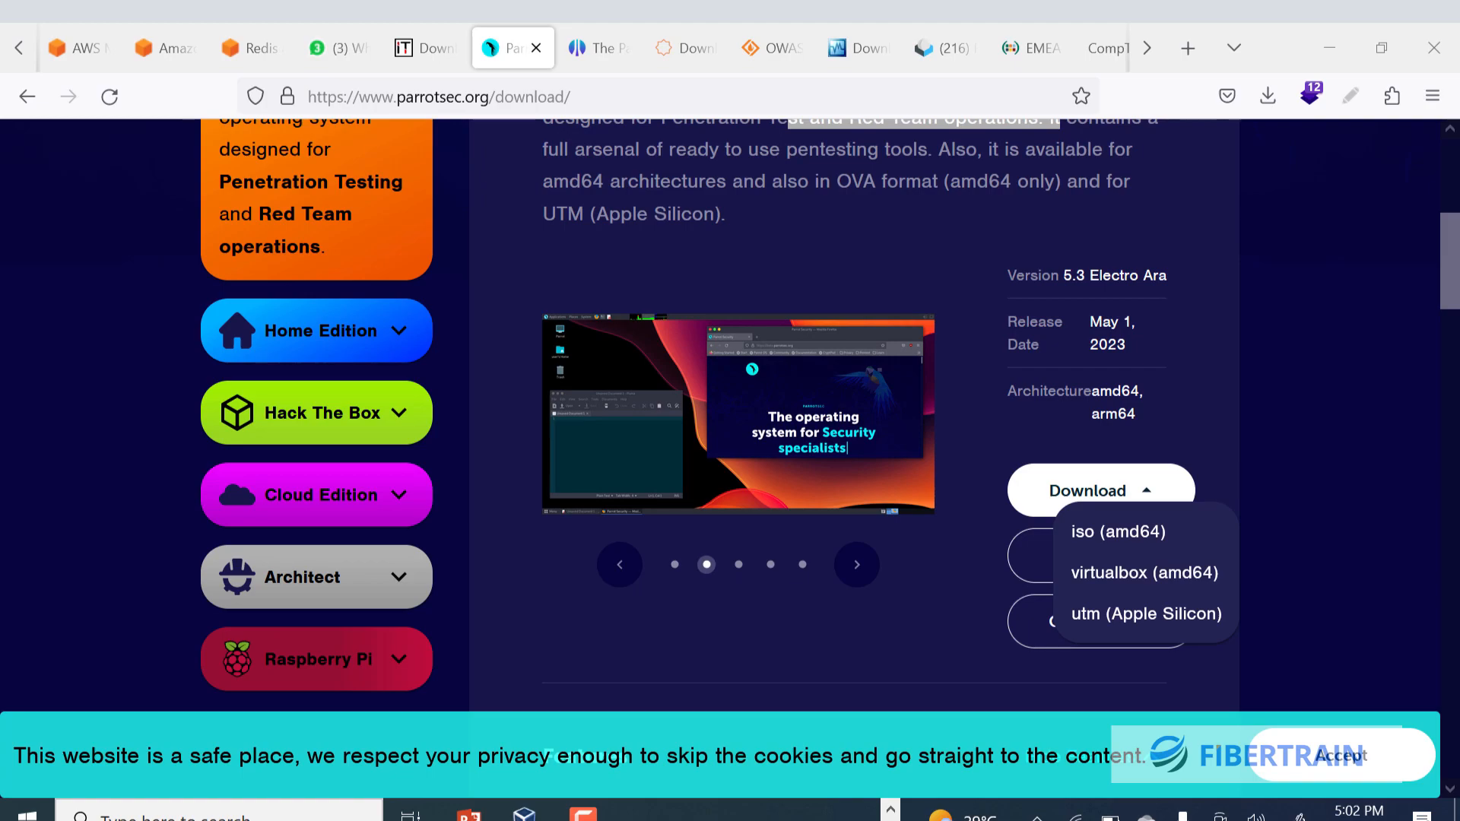
pyautogui.click(524, 814)
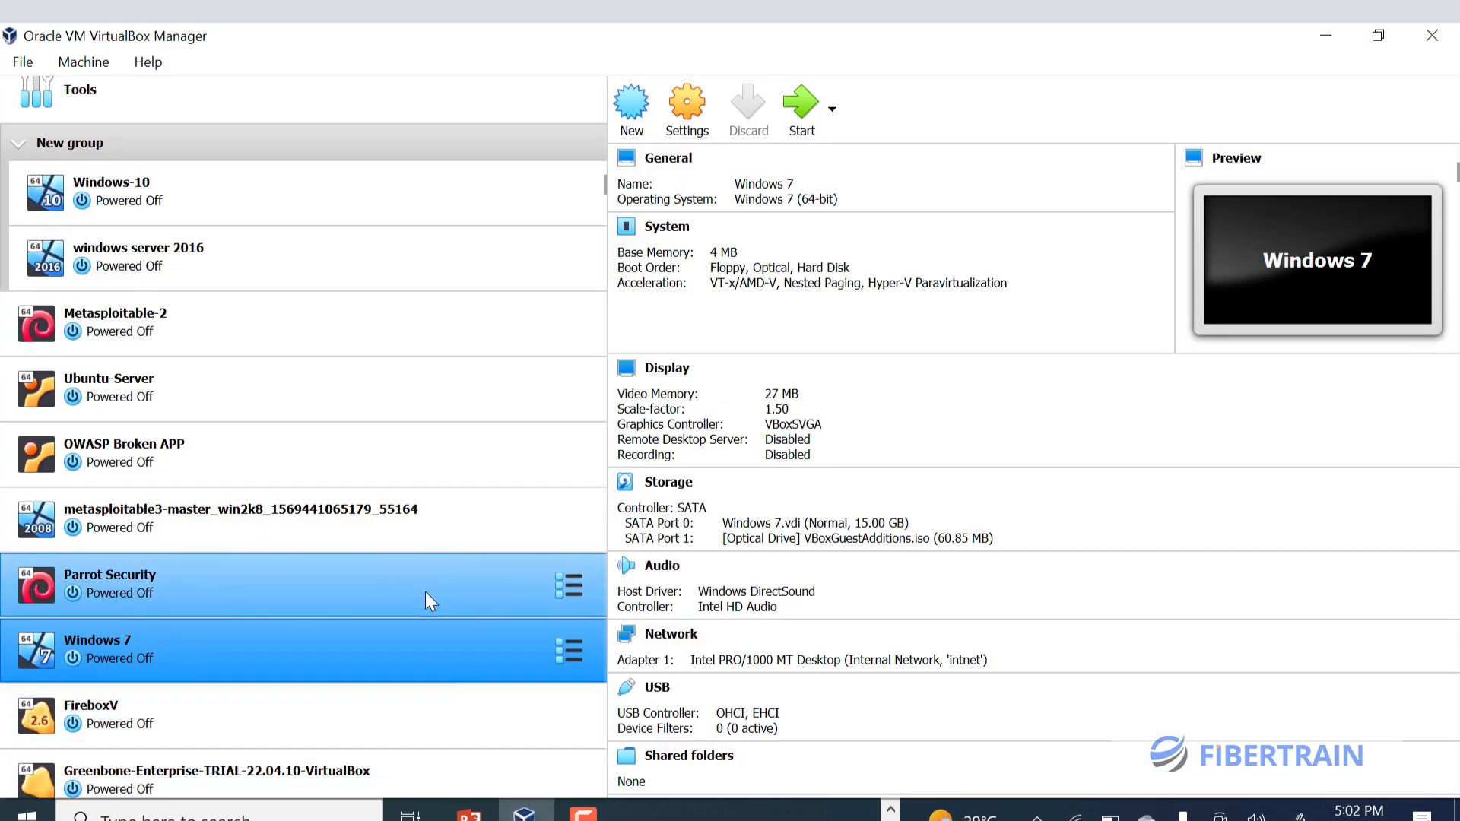
pyautogui.click(1323, 38)
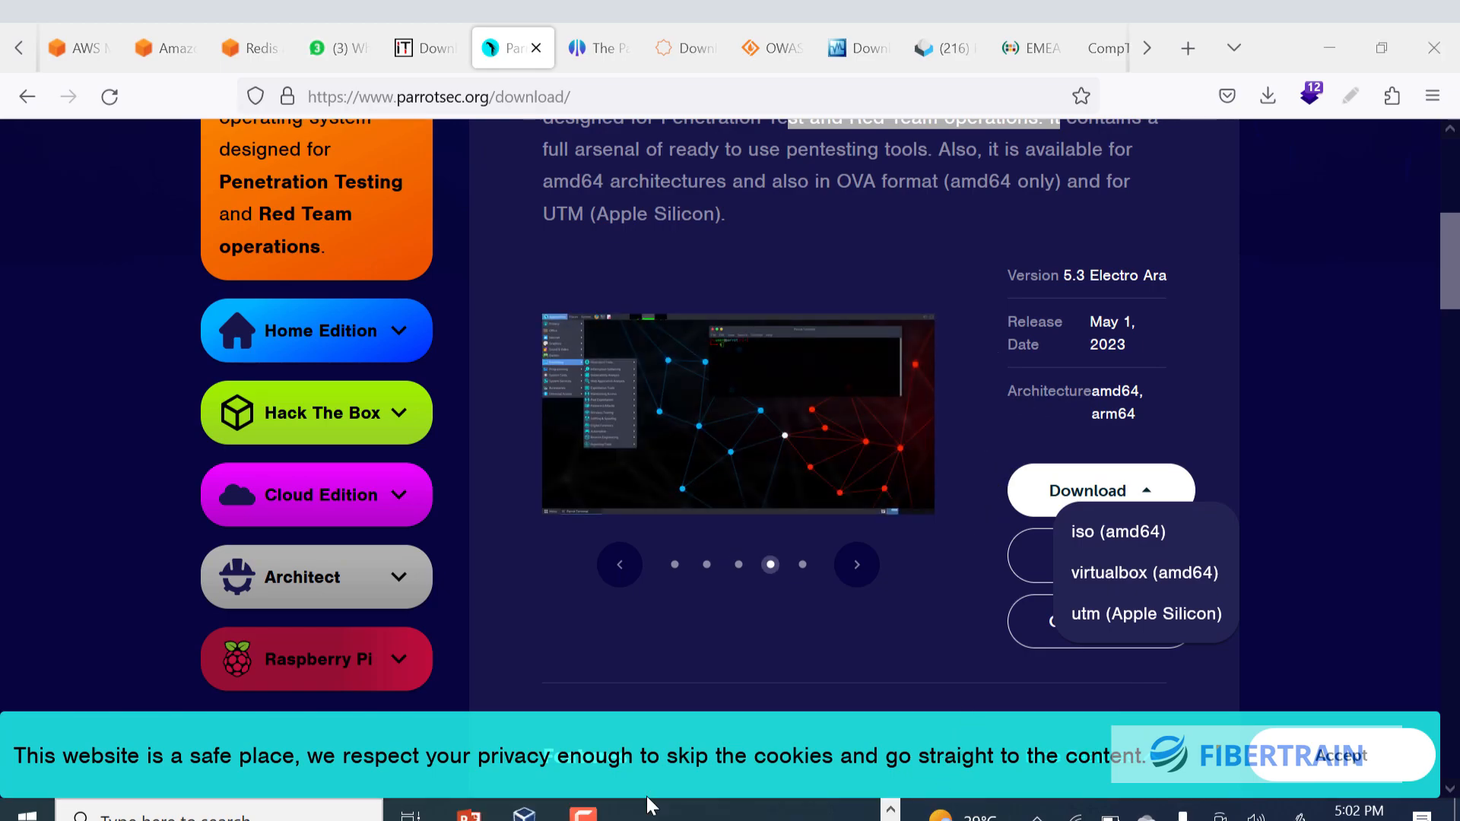
pyautogui.click(526, 811)
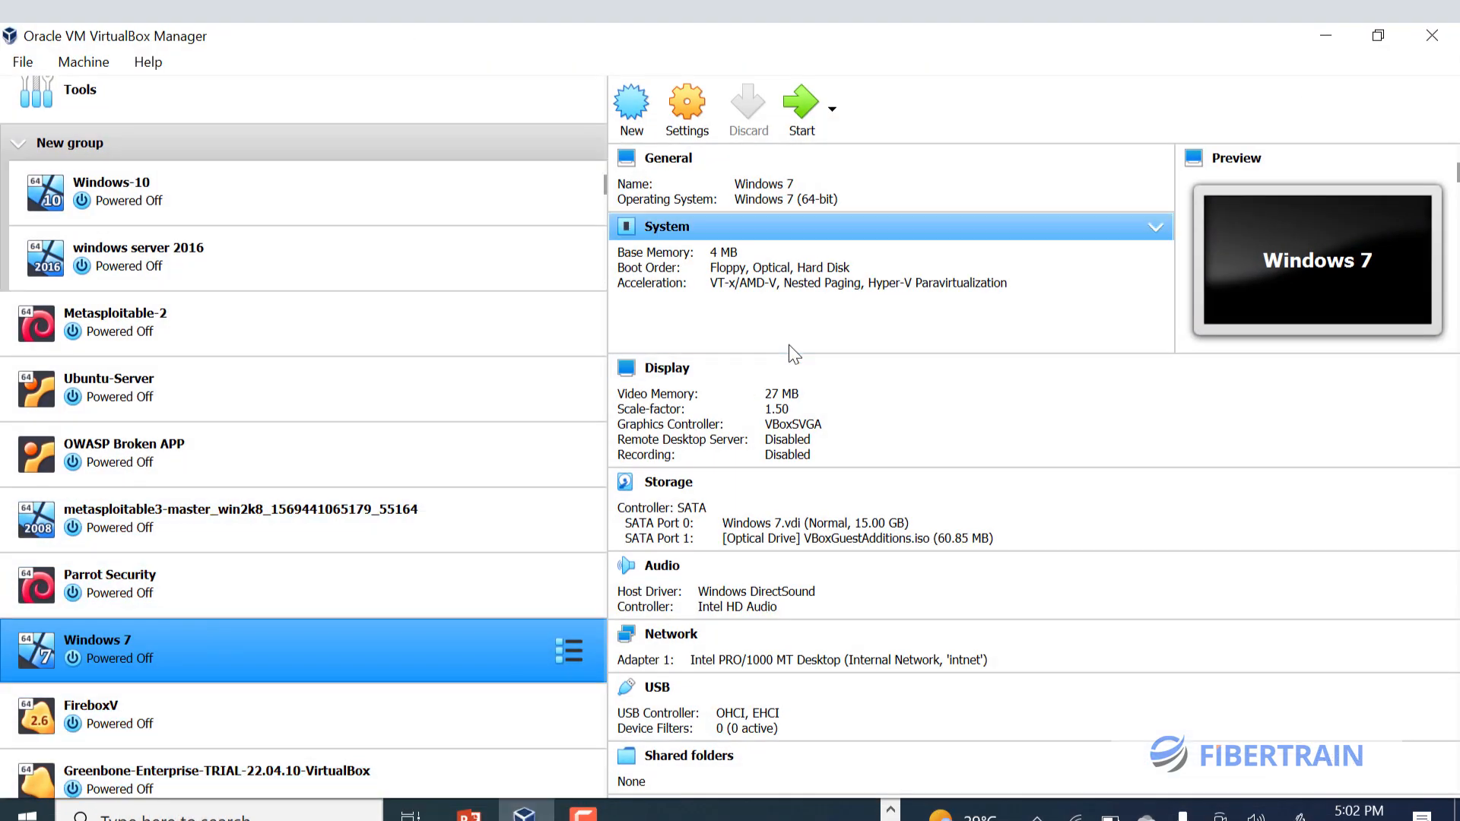
pyautogui.click(1326, 38)
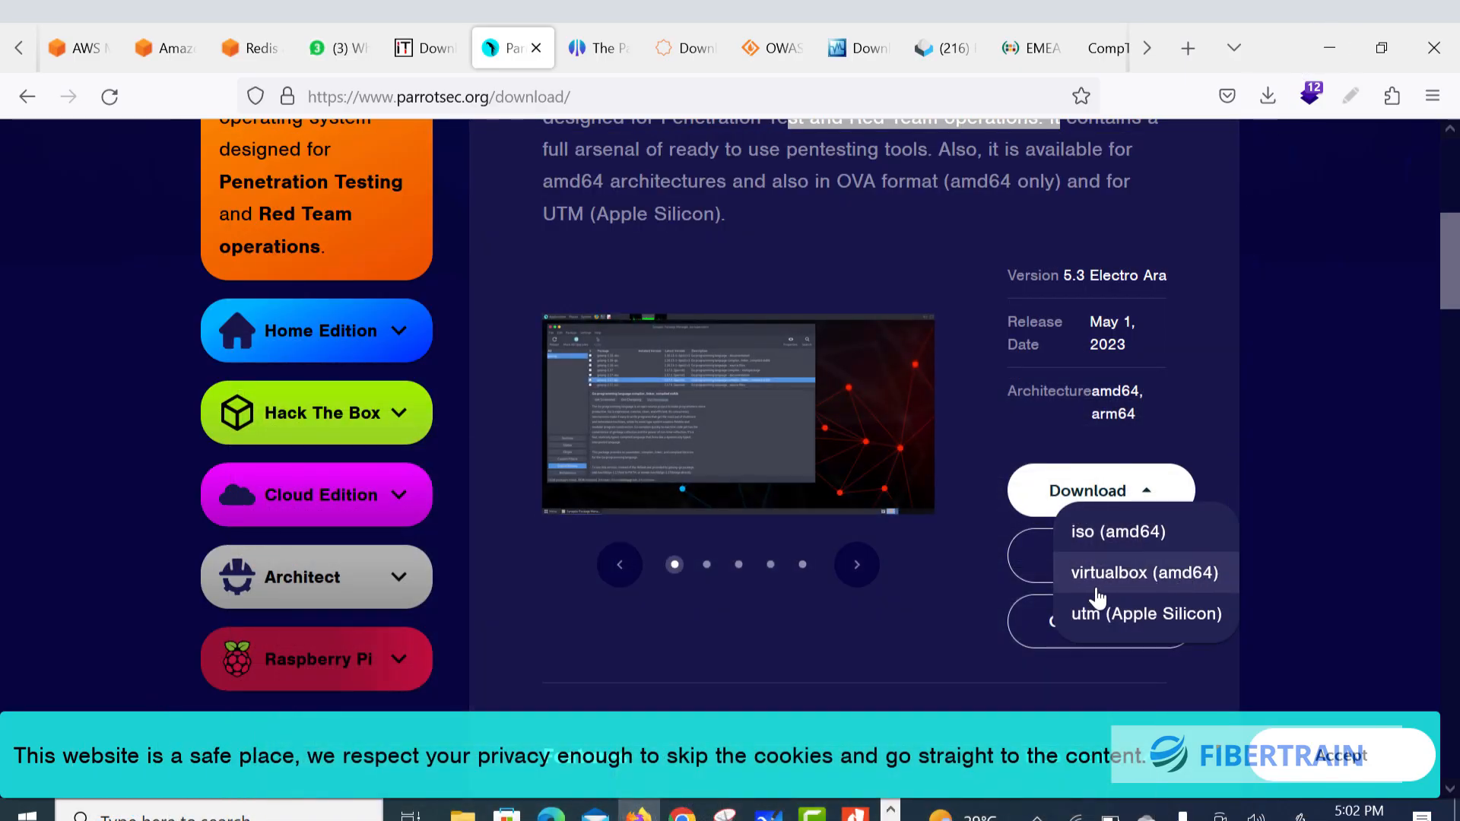
# - Start downloading the virtualbox (amd64) image of Parrot Security Edition, and check the lab list in Microsoft Whiteboard before returning to Firefox
pyautogui.scroll(-3, 1148, 585)
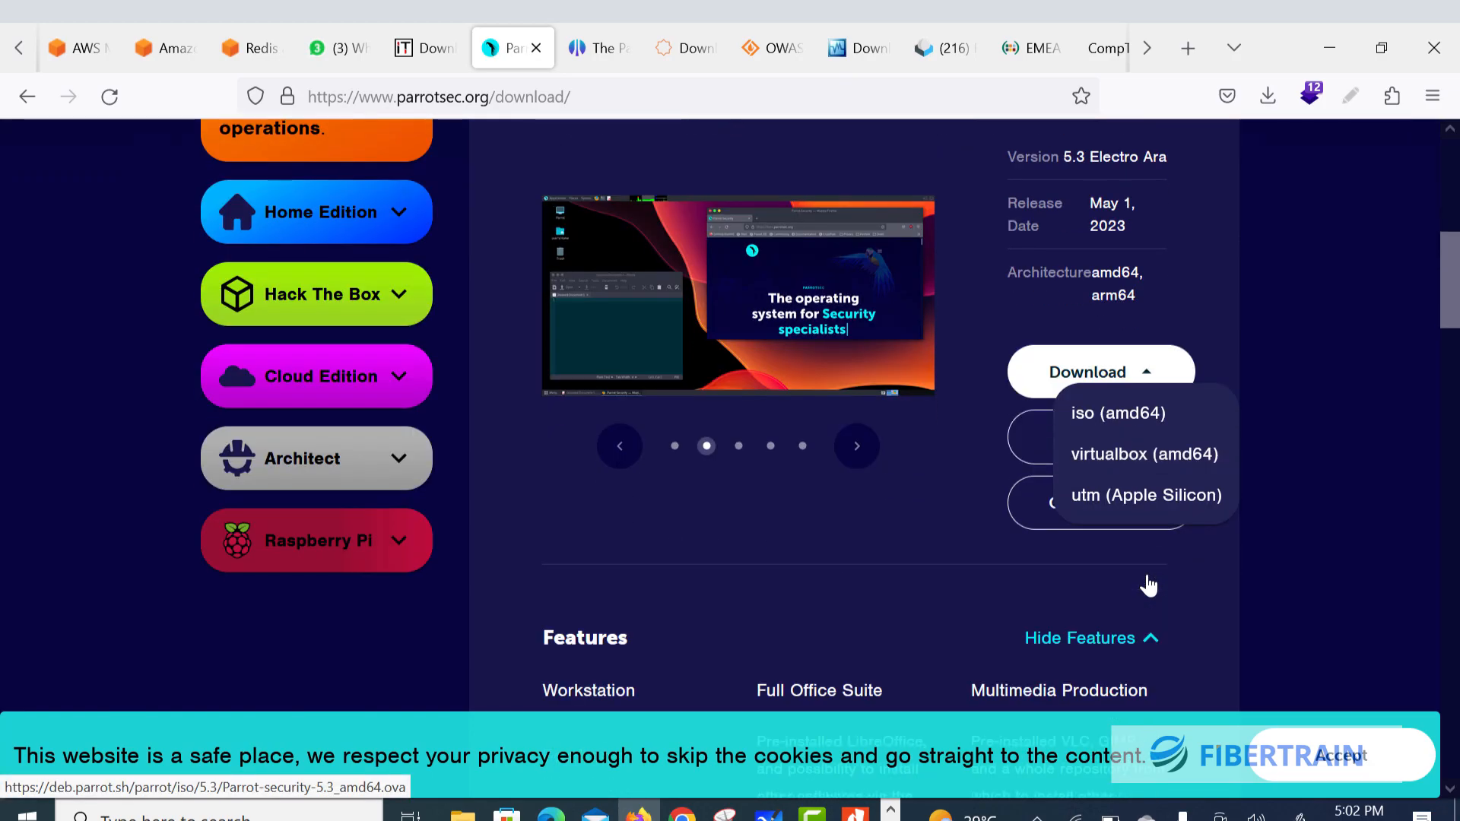
pyautogui.click(1152, 456)
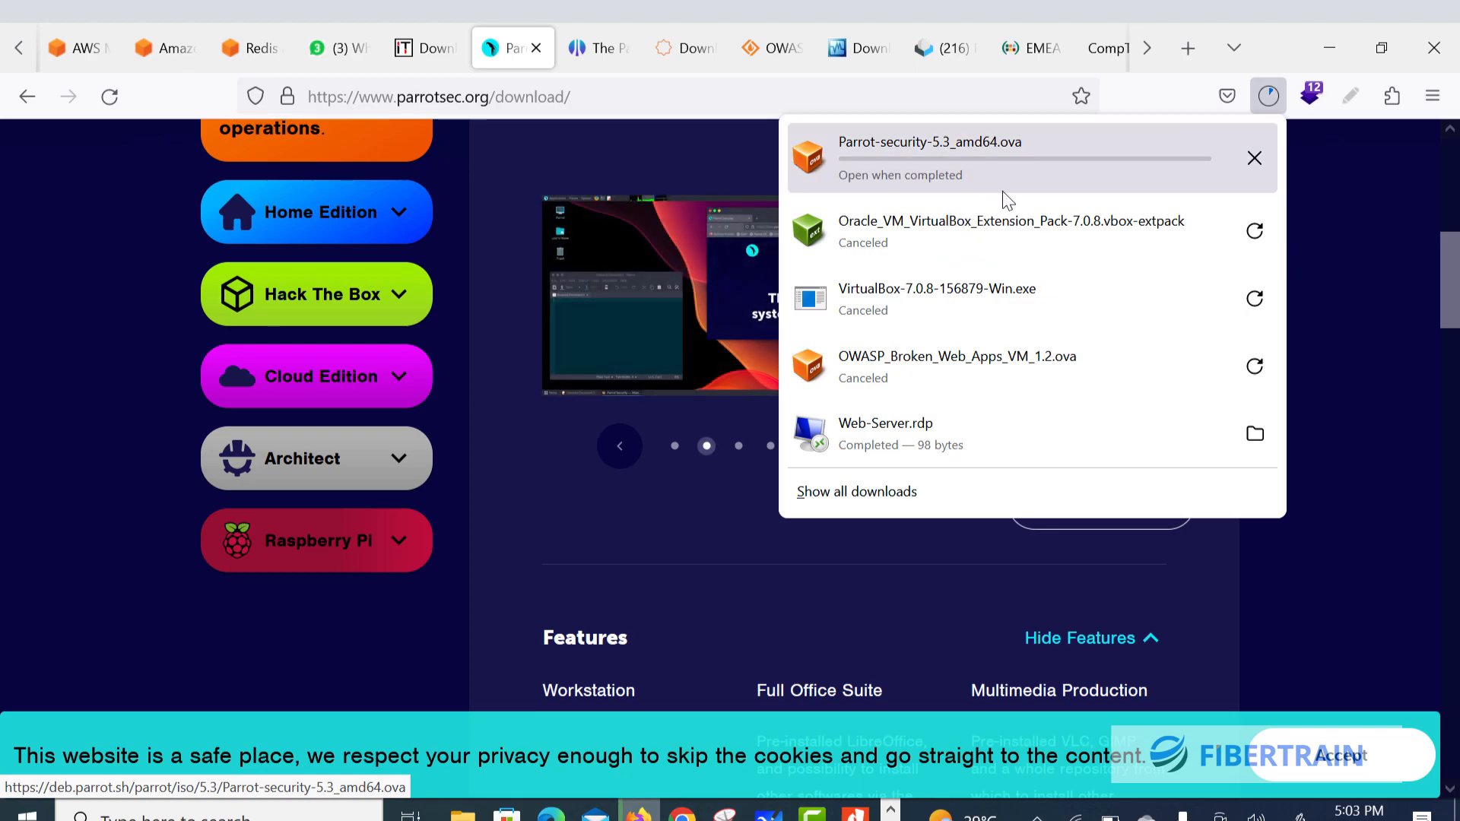
pyautogui.click(769, 815)
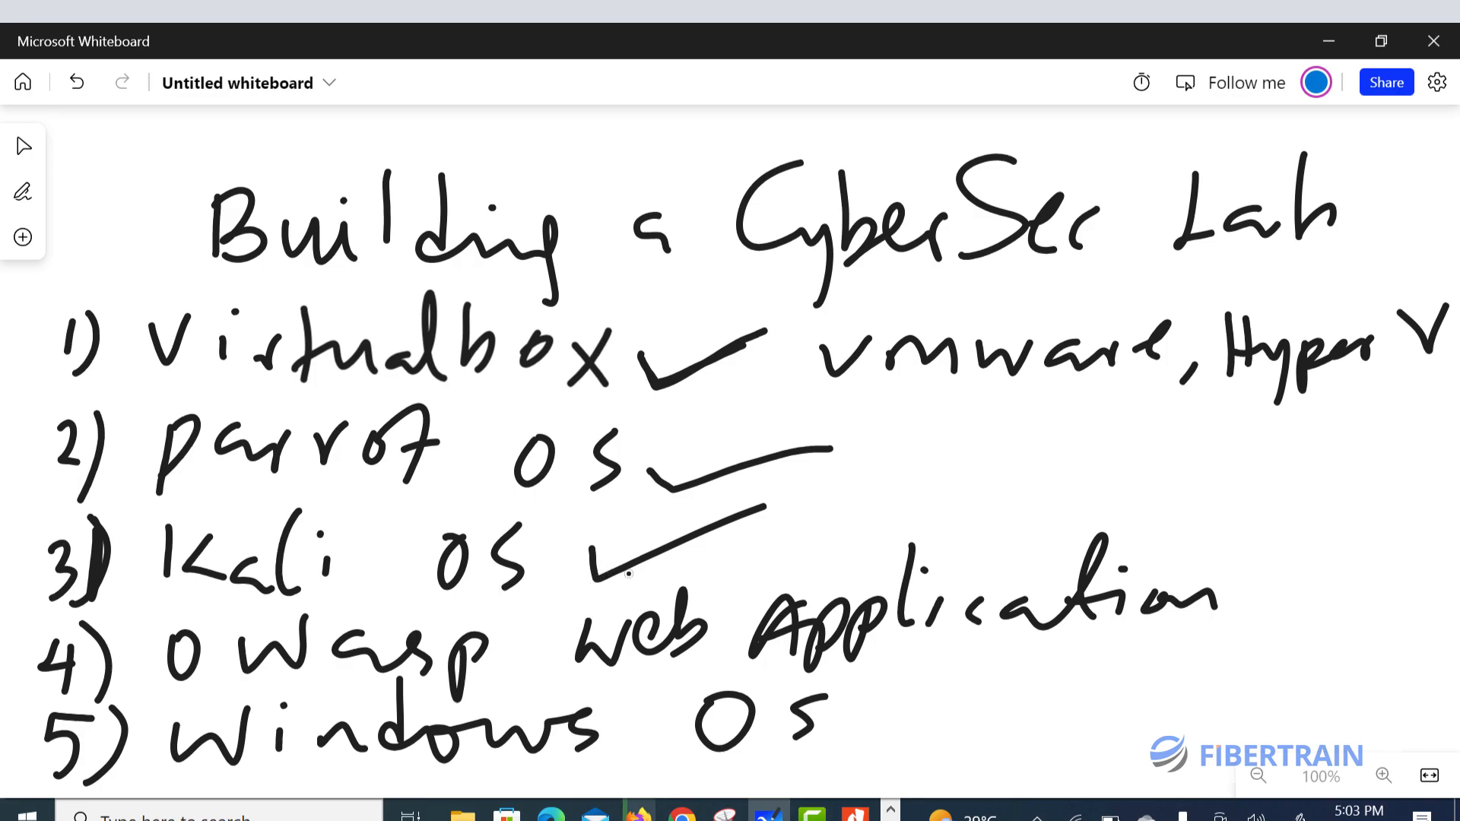
pyautogui.click(639, 812)
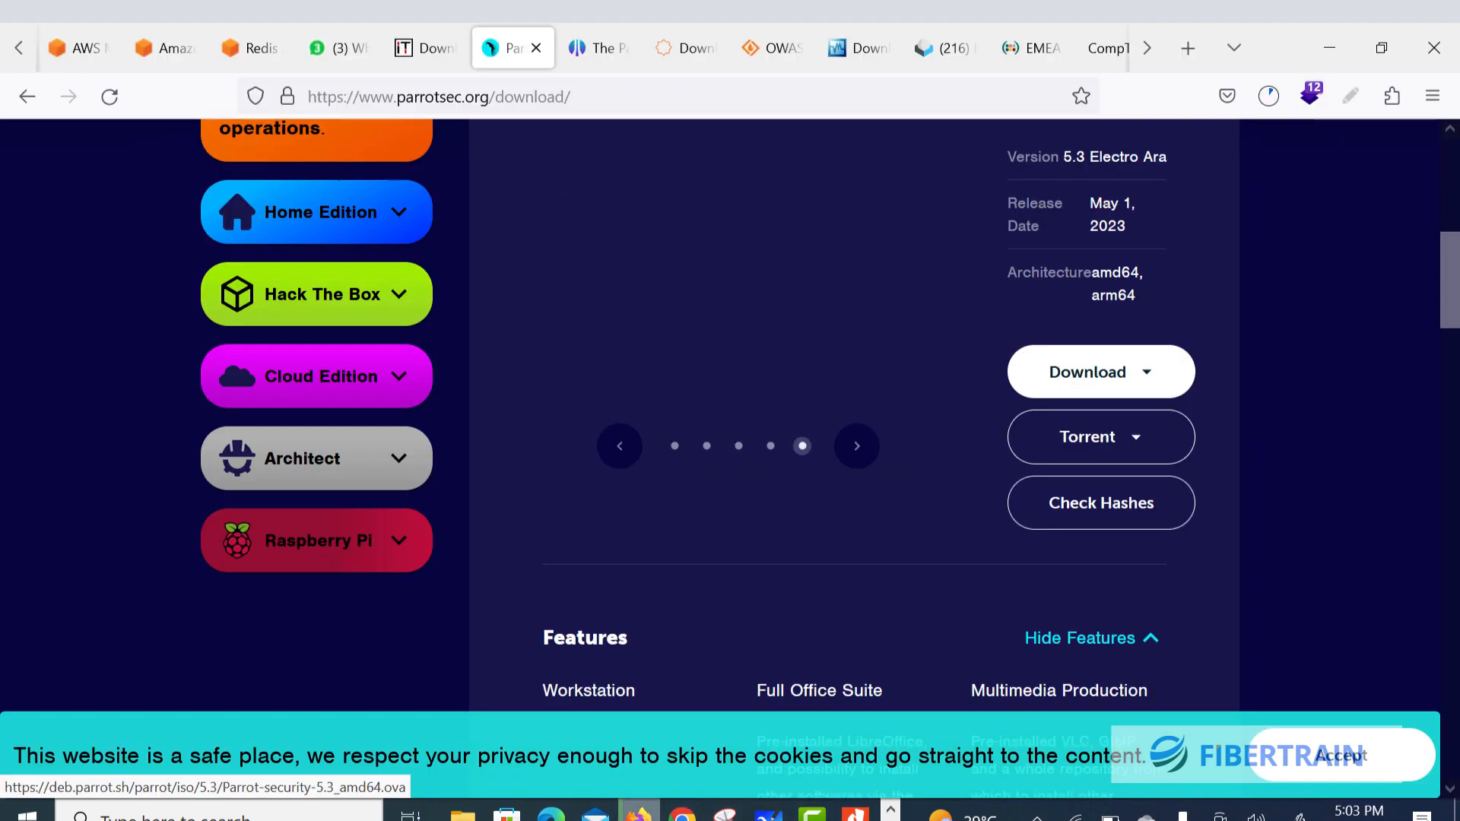
# - Look through the open OffSec, OWASP Broken Web Applications and VirtualBox download pages
pyautogui.click(616, 50)
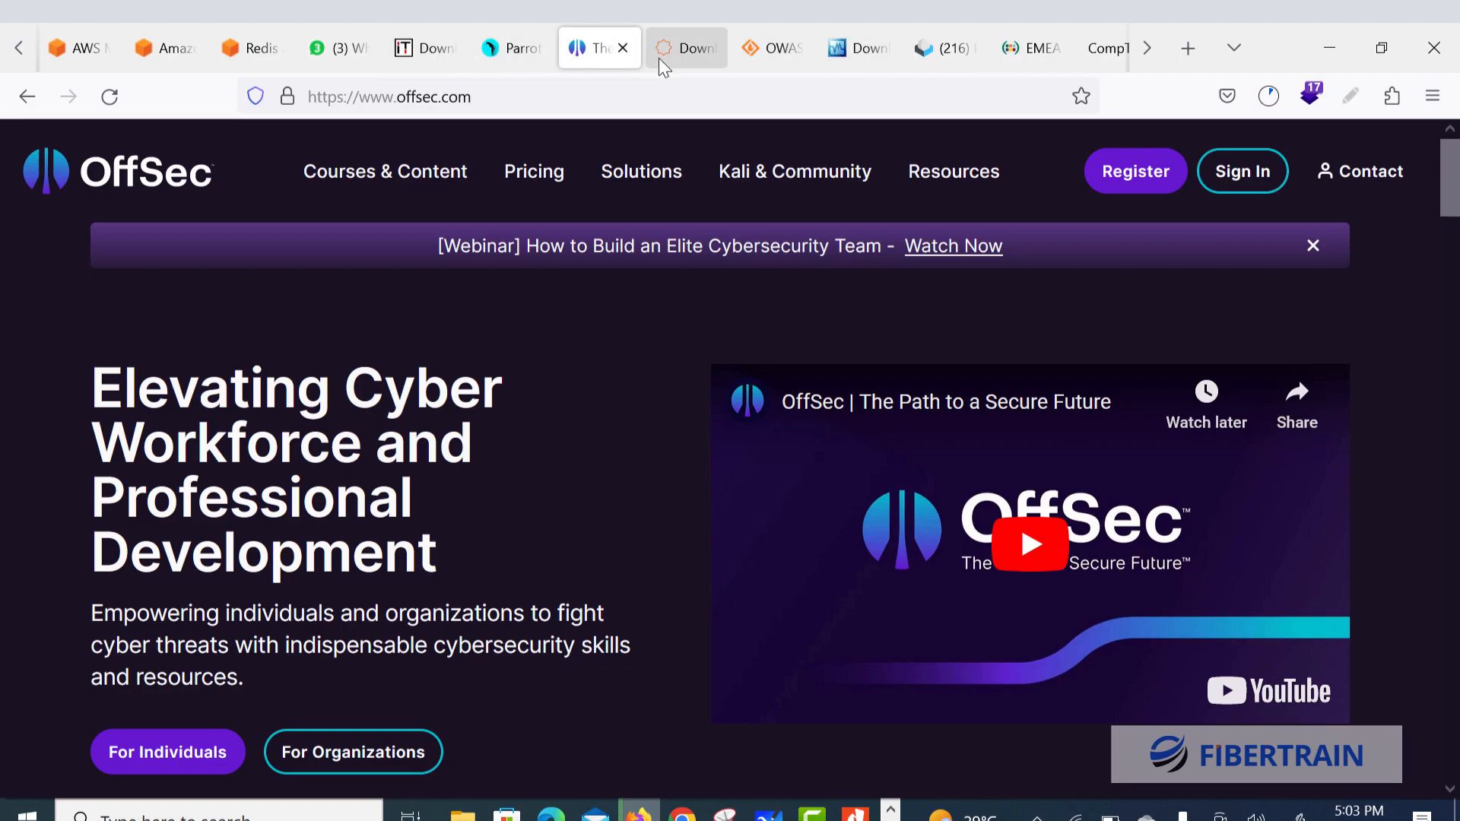
pyautogui.click(779, 53)
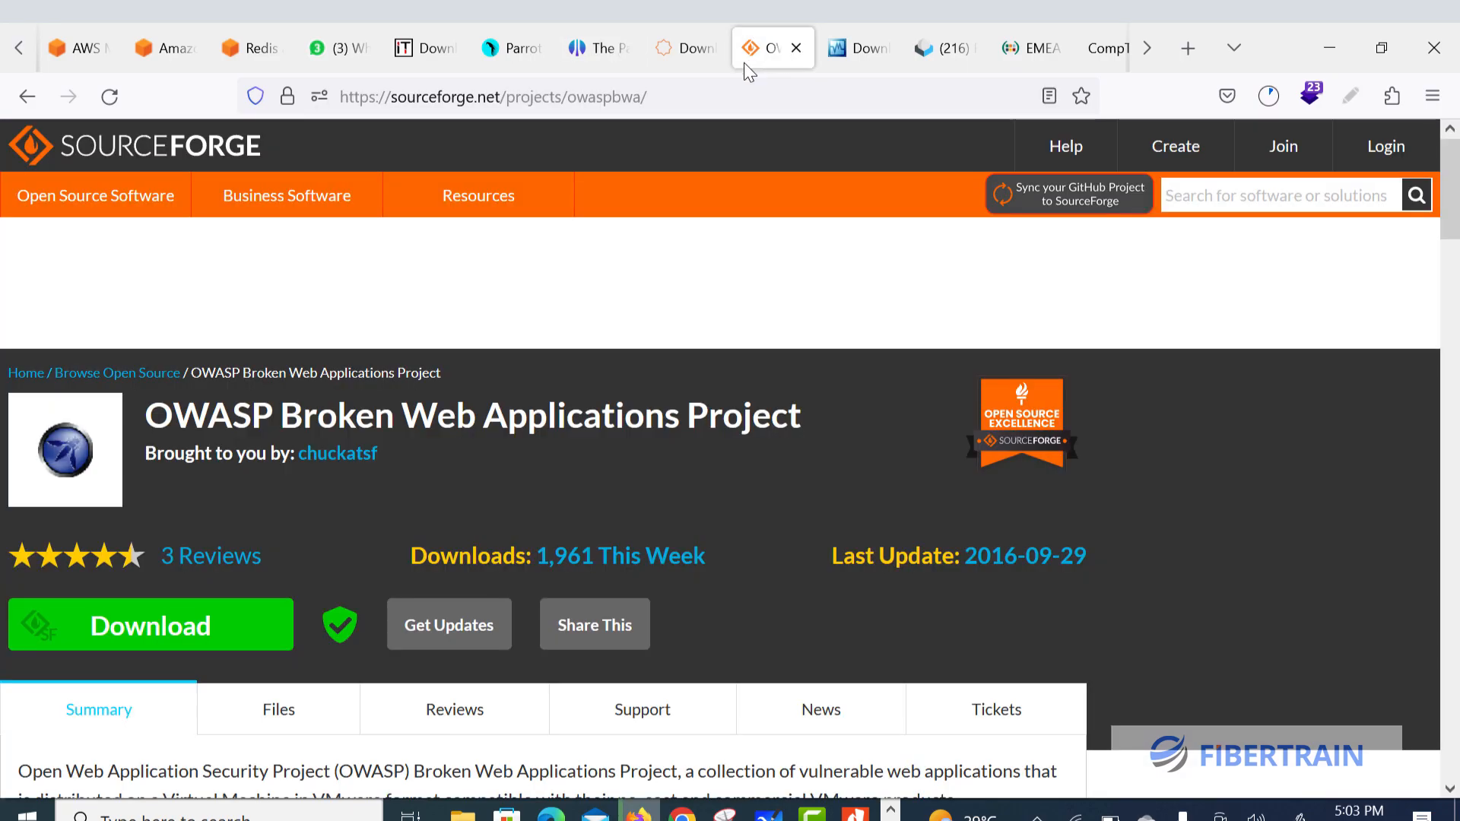
pyautogui.click(689, 57)
pyautogui.click(859, 53)
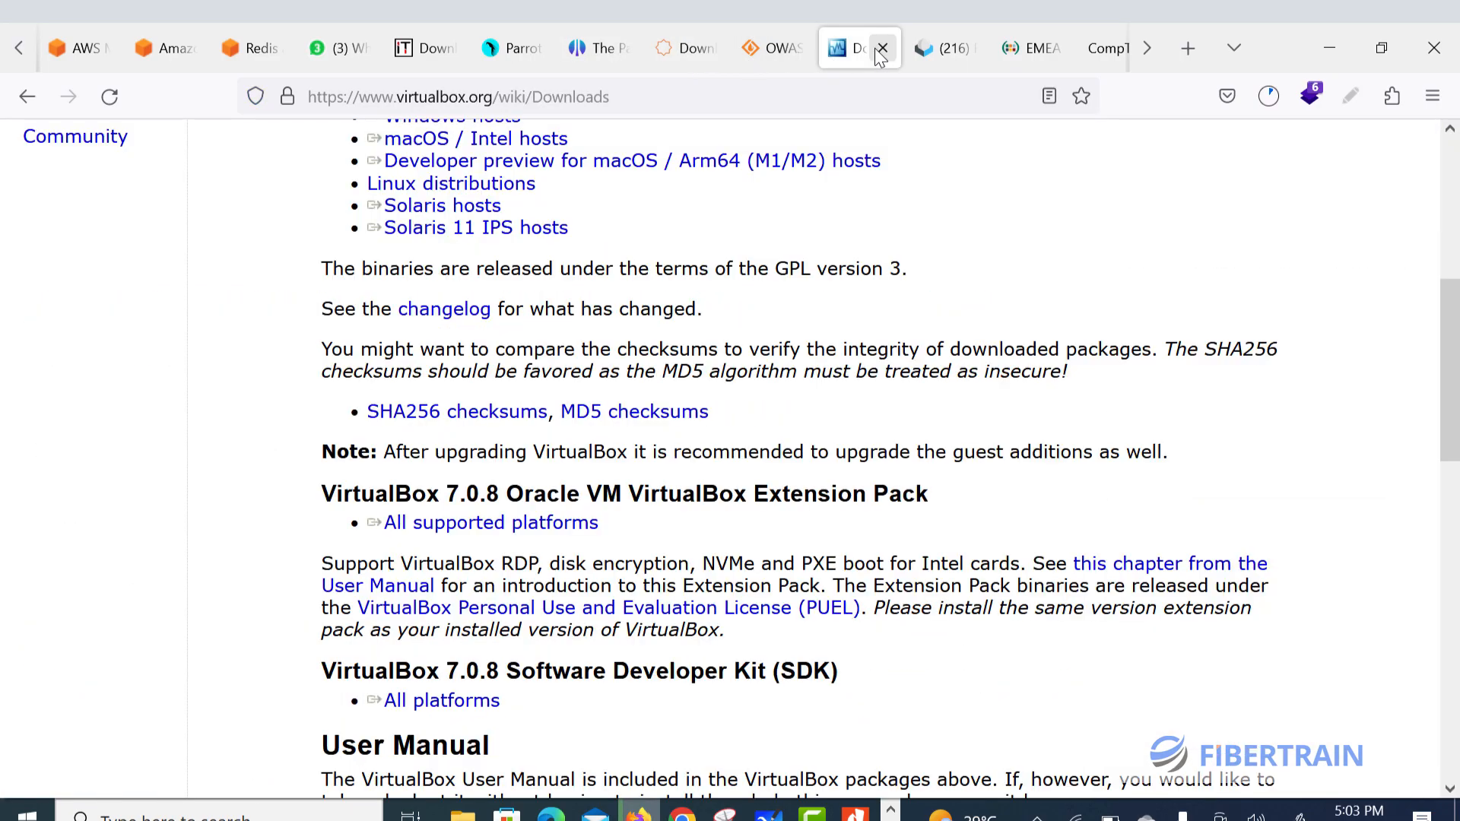
# - Load offensive-security.com in place of the VirtualBox downloads page
pyautogui.click(733, 97)
pyautogui.write('offensive-security.com/')
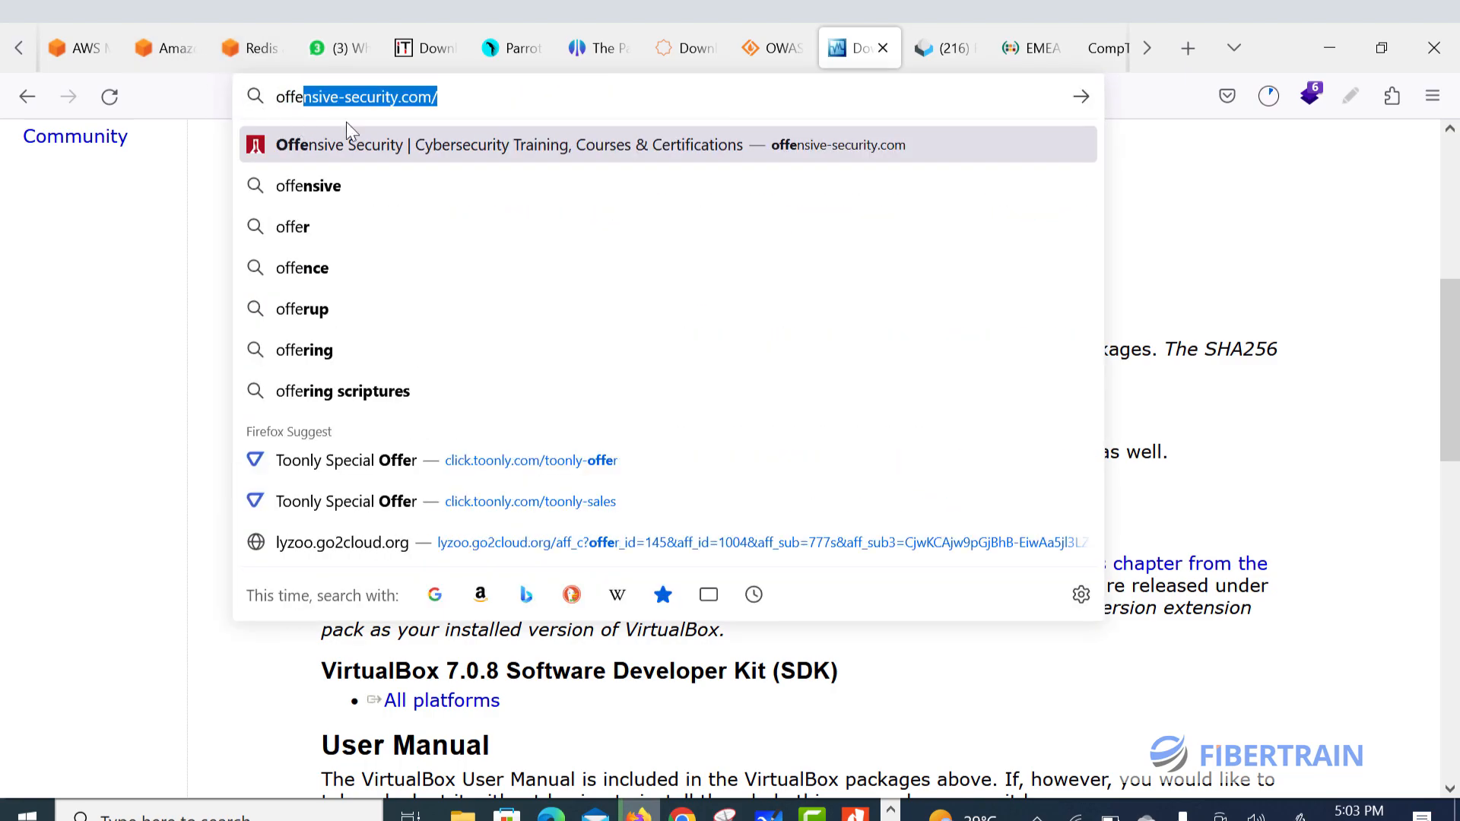
pyautogui.click(466, 101)
pyautogui.press('Return')
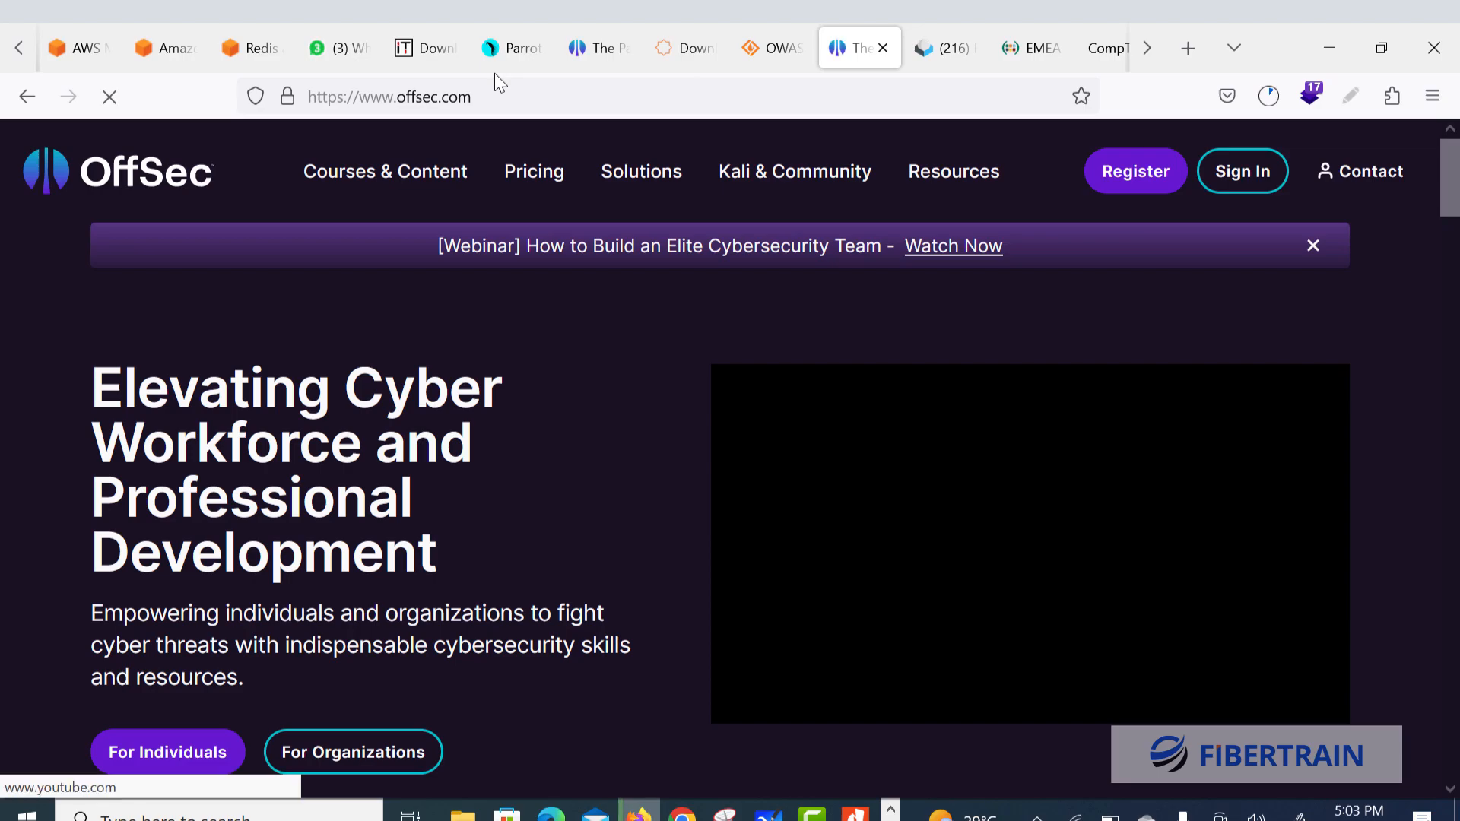
# - Open the Kali download page from OffSec's Kali & Community section and view the 64-bit pre-built virtual machines
pyautogui.moveTo(783, 171)
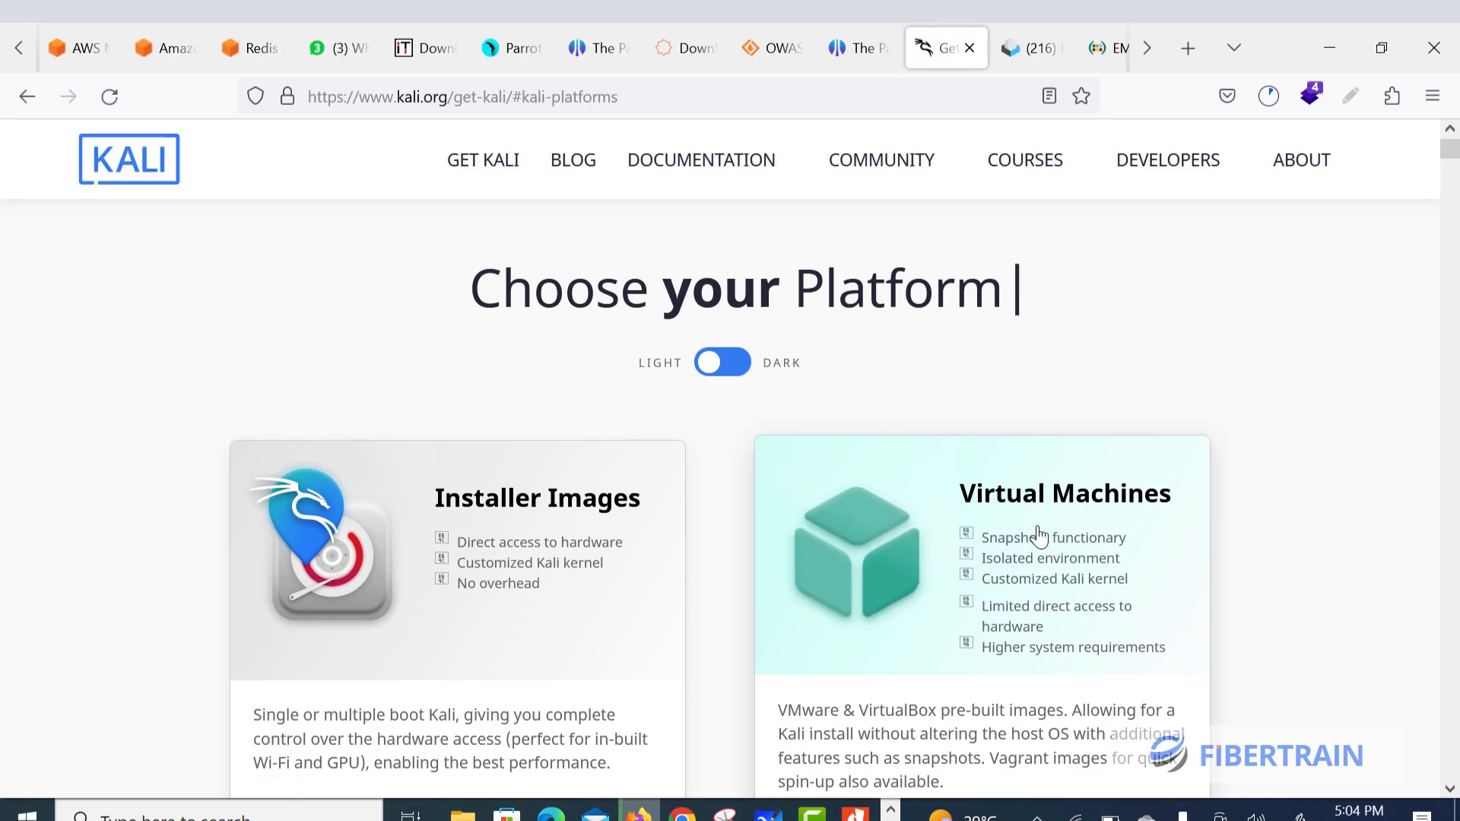
pyautogui.click(981, 523)
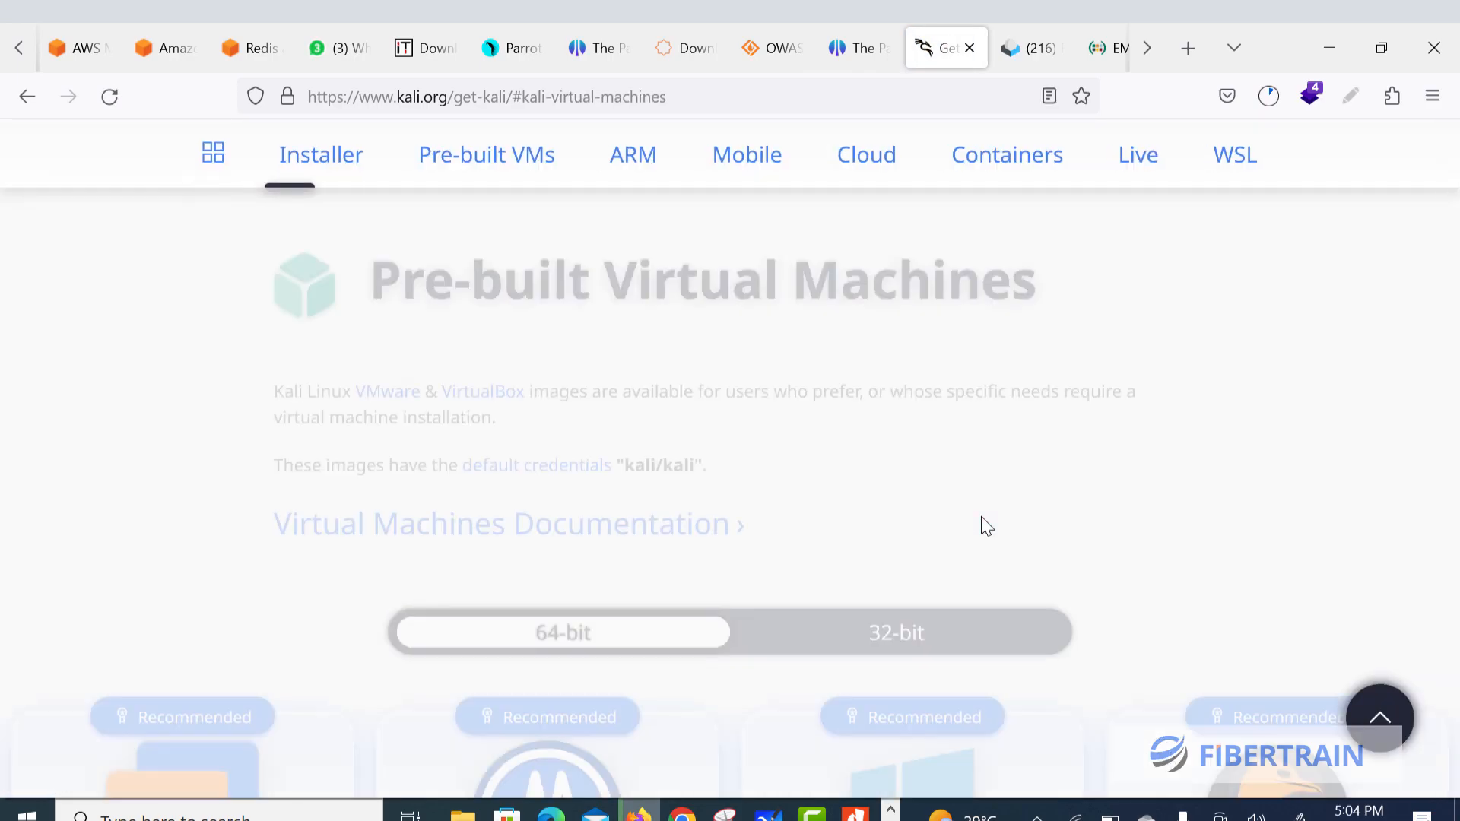
pyautogui.scroll(-4, 970, 509)
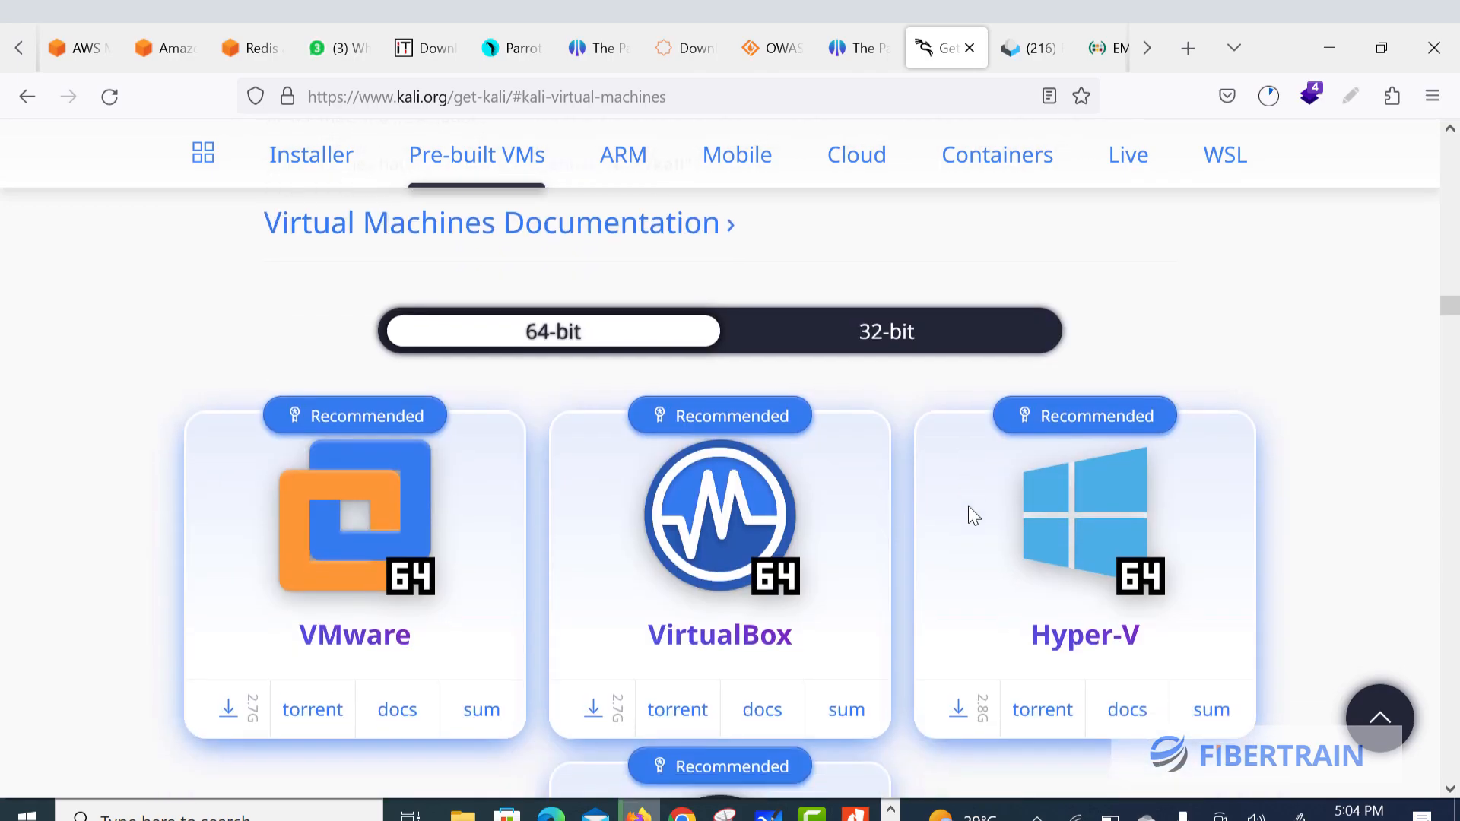
pyautogui.scroll(2, 971, 514)
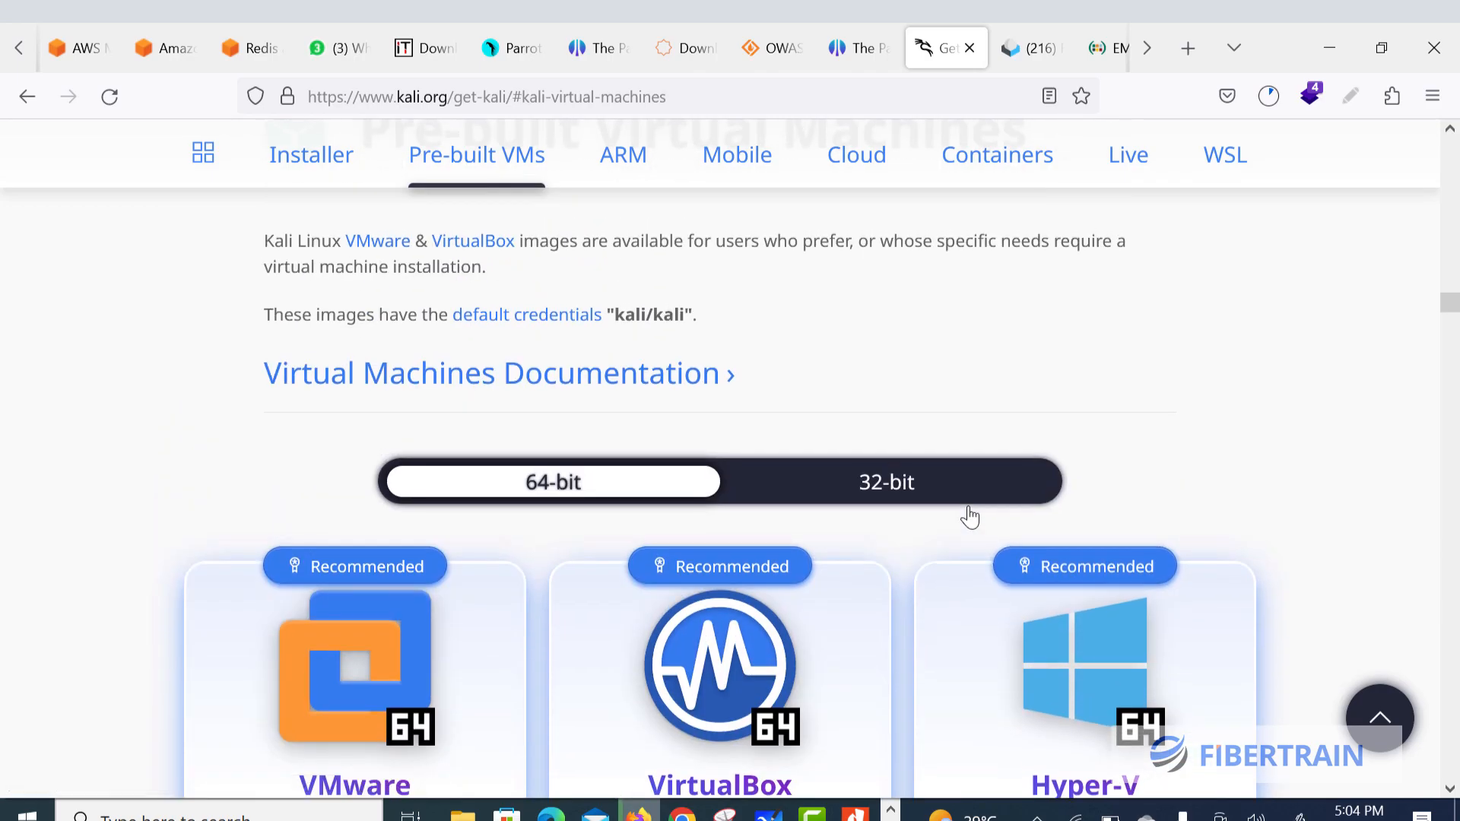
pyautogui.scroll(-2, 973, 509)
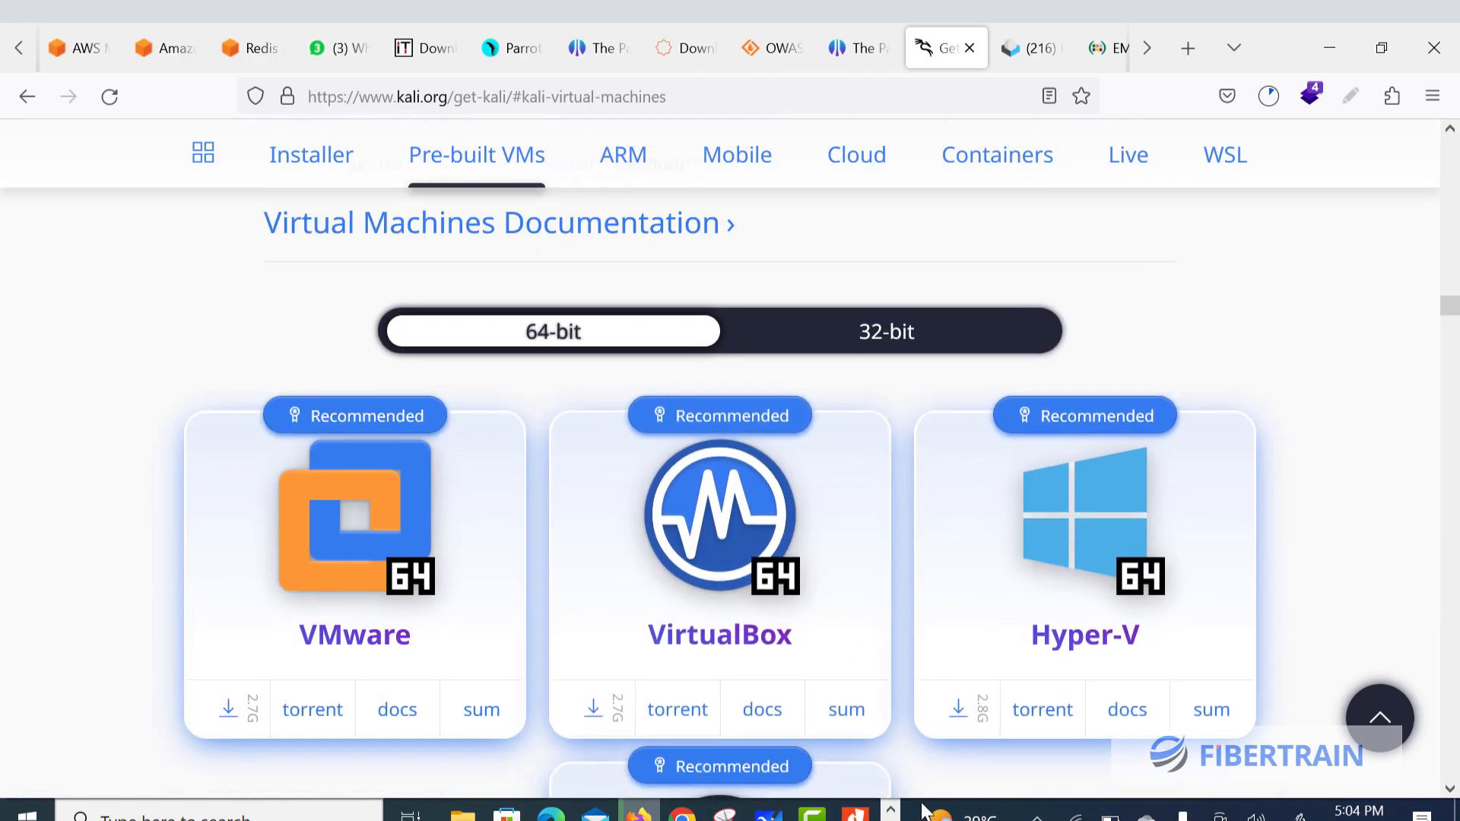
# - Check the virtual machine list in Oracle VM VirtualBox Manager and return to the Kali download page in Firefox
pyautogui.click(890, 820)
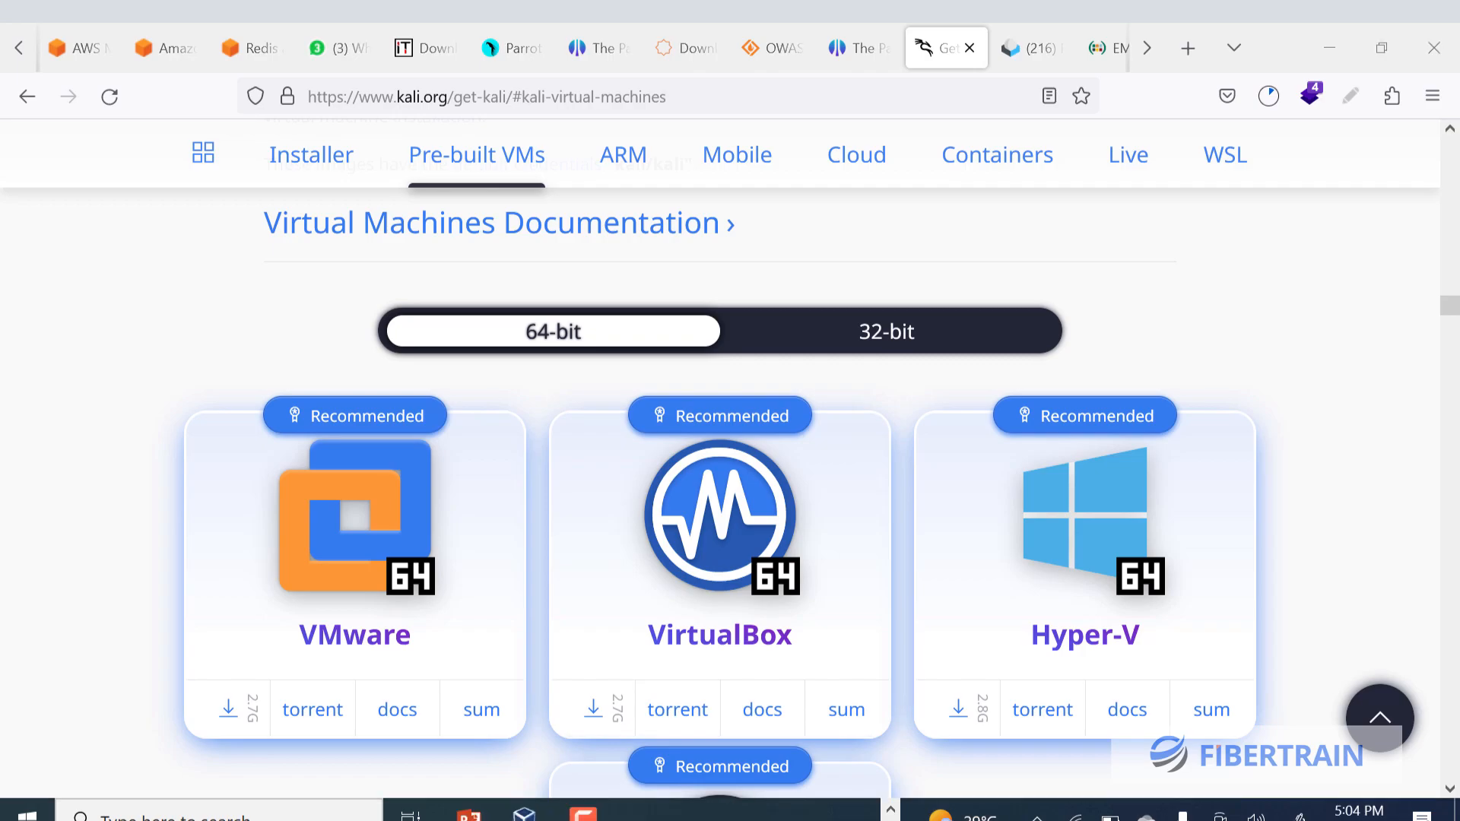
pyautogui.click(526, 815)
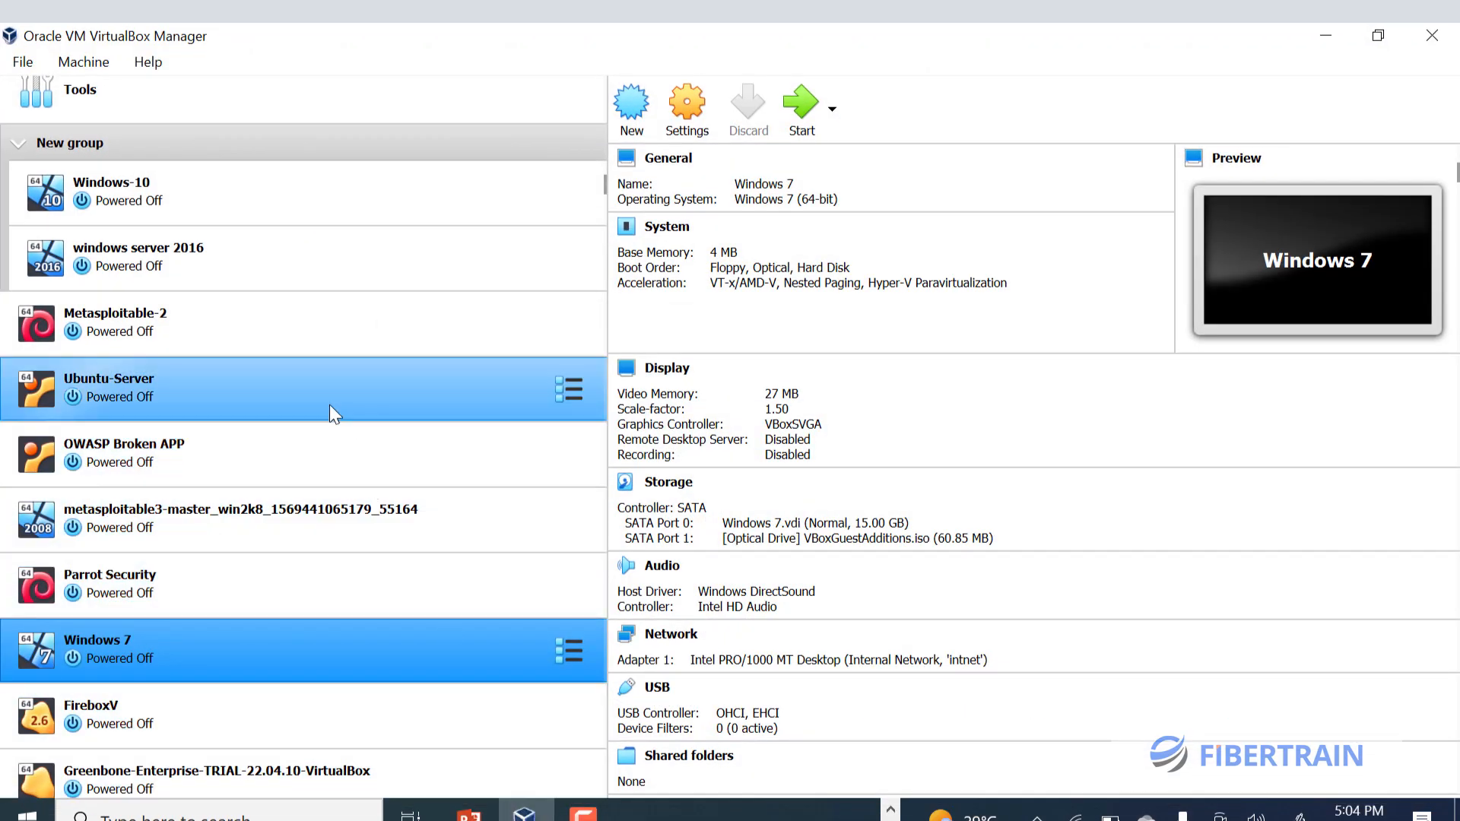
pyautogui.click(1327, 35)
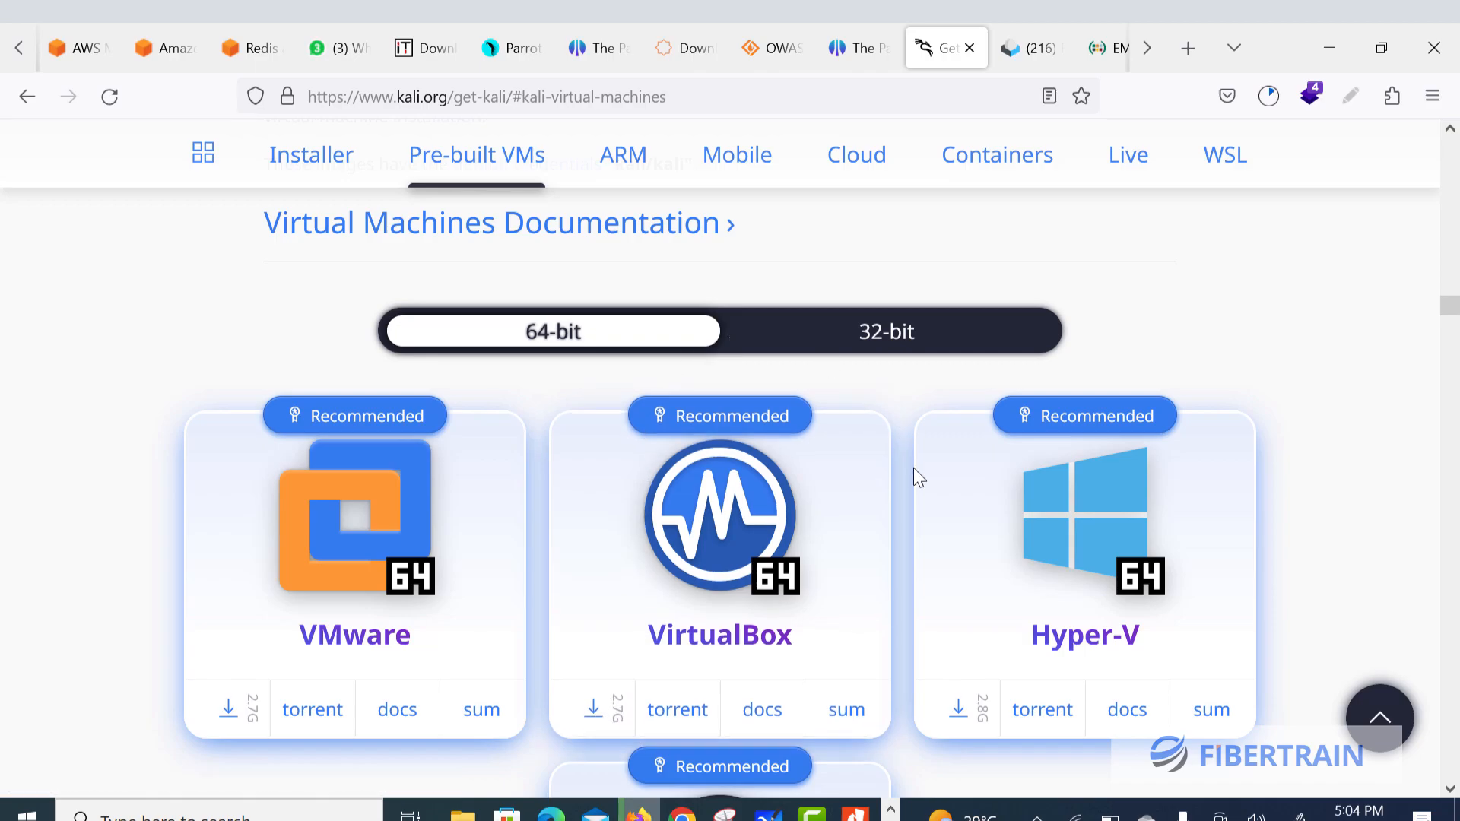
# - Switch to Microsoft Whiteboard and draw a second check mark beside both Parrot OS and Kali OS
pyautogui.click(769, 812)
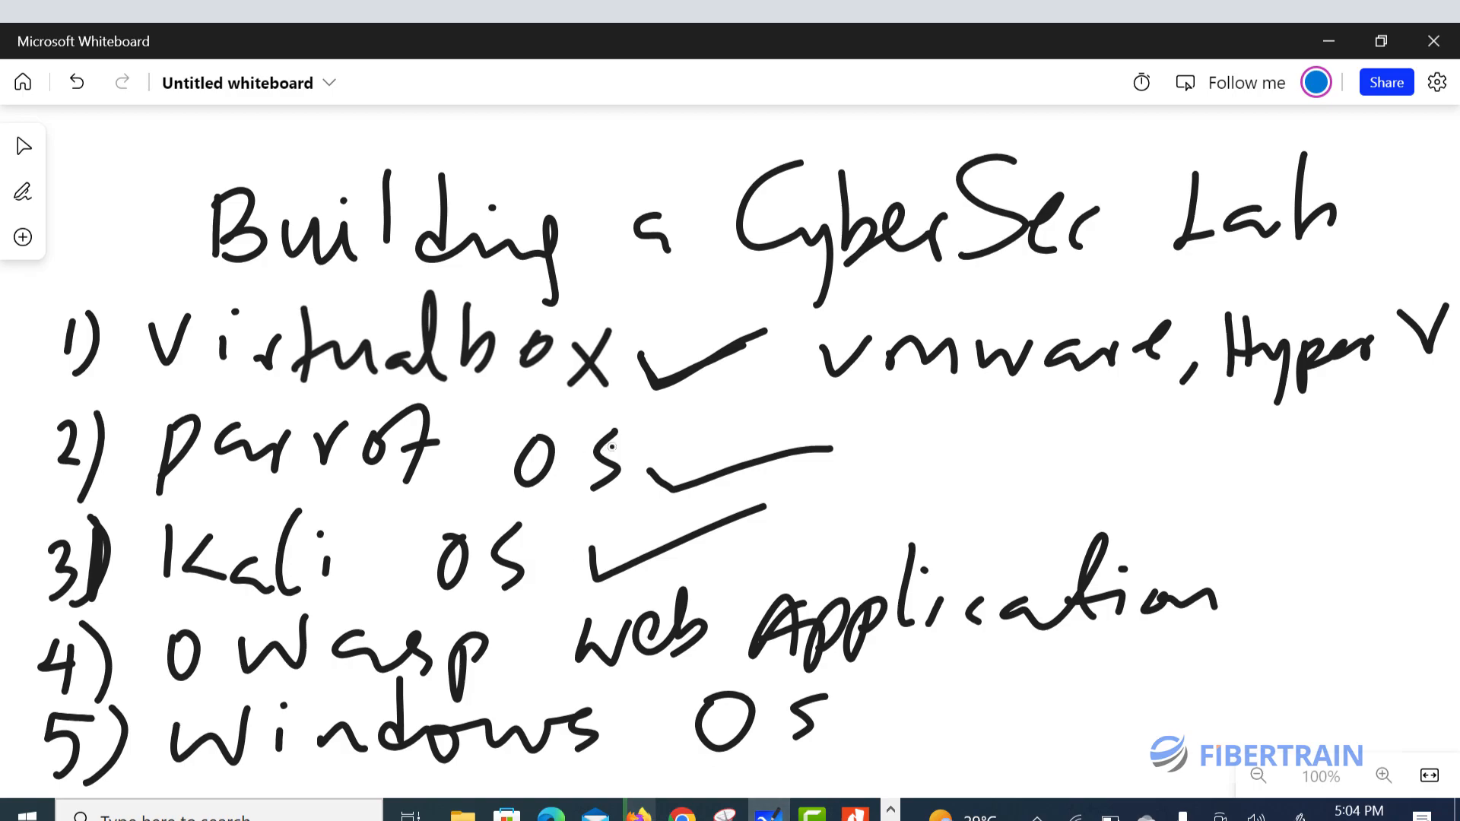
pyautogui.moveTo(667, 454); pyautogui.dragTo(798, 439)
pyautogui.moveTo(593, 559)
pyautogui.mouseDown()
pyautogui.moveTo(615, 582)
pyautogui.moveTo(841, 540)
pyautogui.mouseUp()
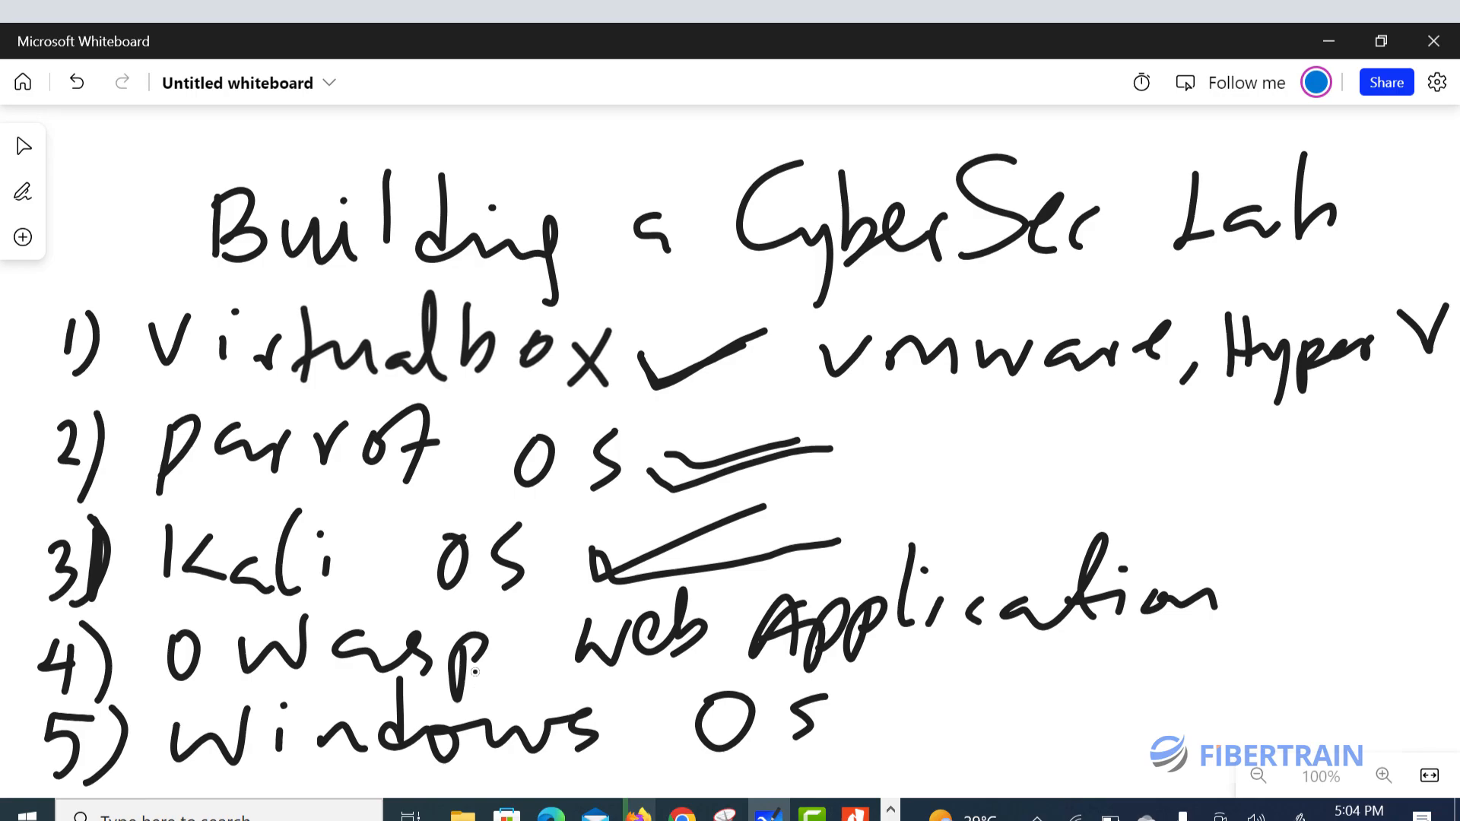
# - Write "- 10" after Windows OS and draw a check mark beside Owasp web Application
pyautogui.moveTo(863, 725)
pyautogui.mouseDown()
pyautogui.moveTo(924, 722)
pyautogui.moveTo(963, 763)
pyautogui.mouseUp()
pyautogui.moveTo(1014, 714)
pyautogui.mouseDown()
pyautogui.moveTo(999, 735)
pyautogui.moveTo(1016, 717)
pyautogui.mouseUp()
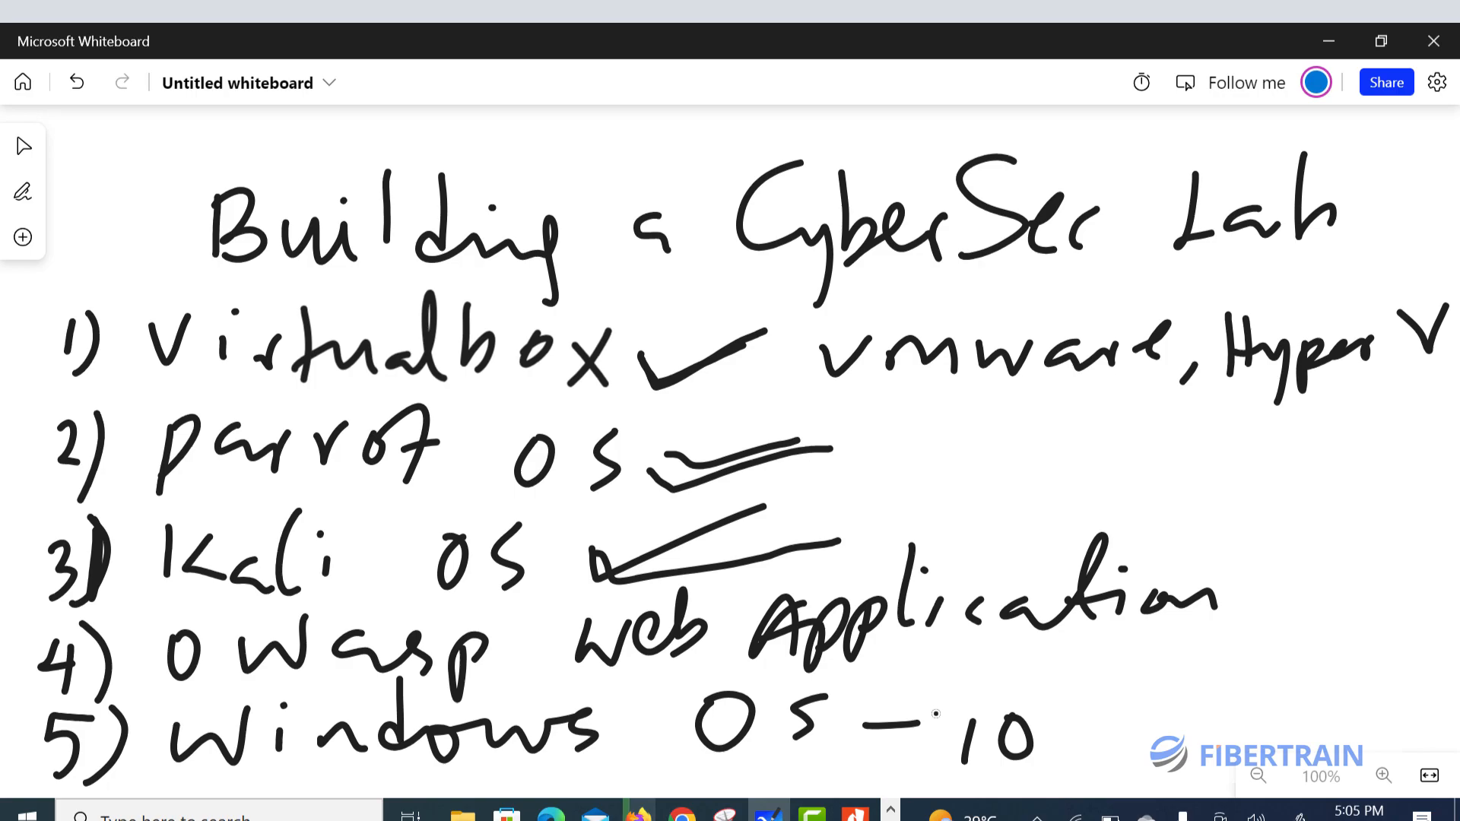
pyautogui.moveTo(1248, 606)
pyautogui.mouseDown()
pyautogui.moveTo(1280, 621)
pyautogui.moveTo(1384, 577)
pyautogui.mouseUp()
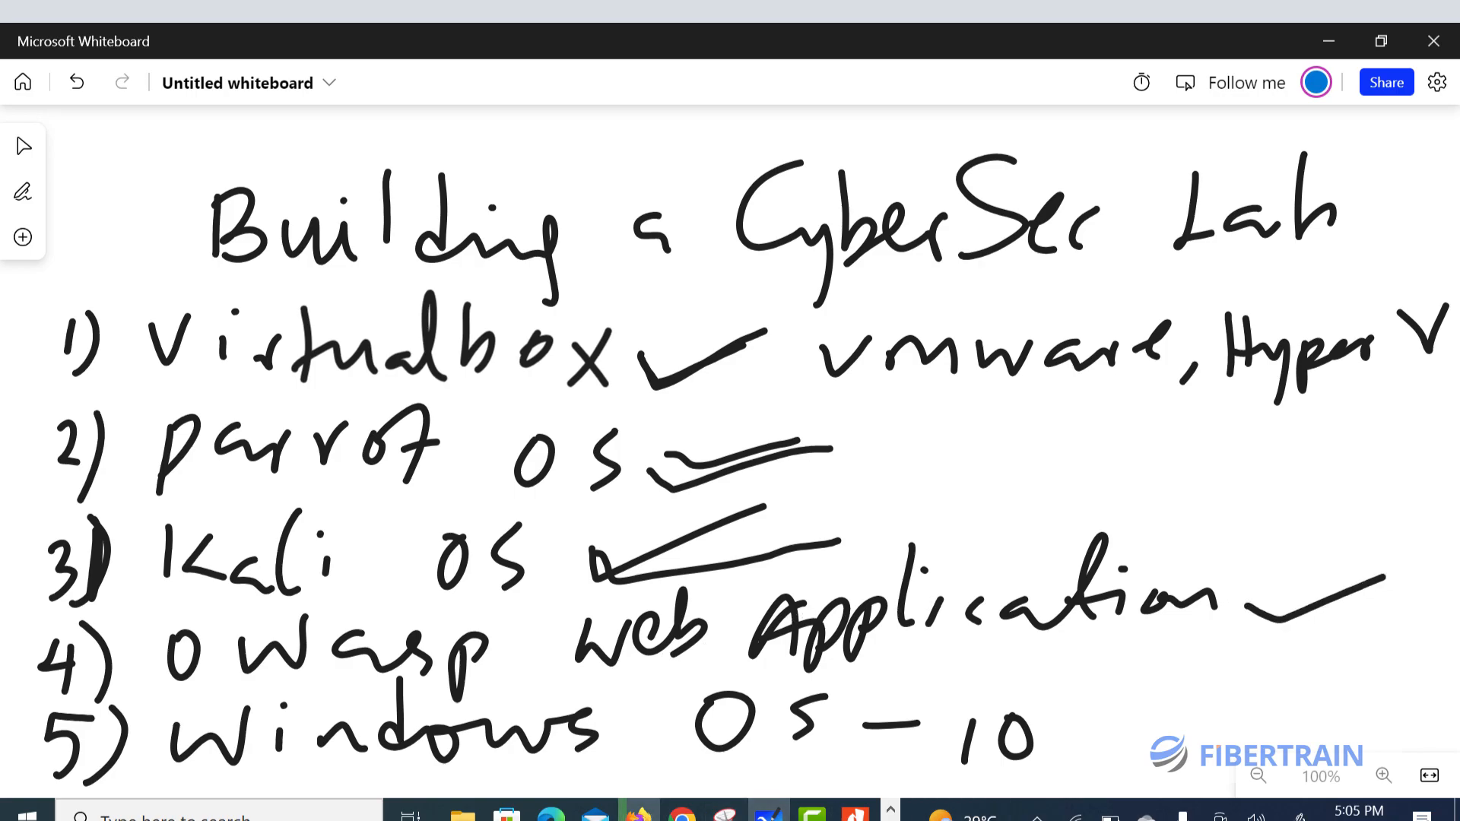
# - Switch to Firefox and examine the OWASP Broken Web Applications Project page on SourceForge, highlighting its web address
pyautogui.click(638, 812)
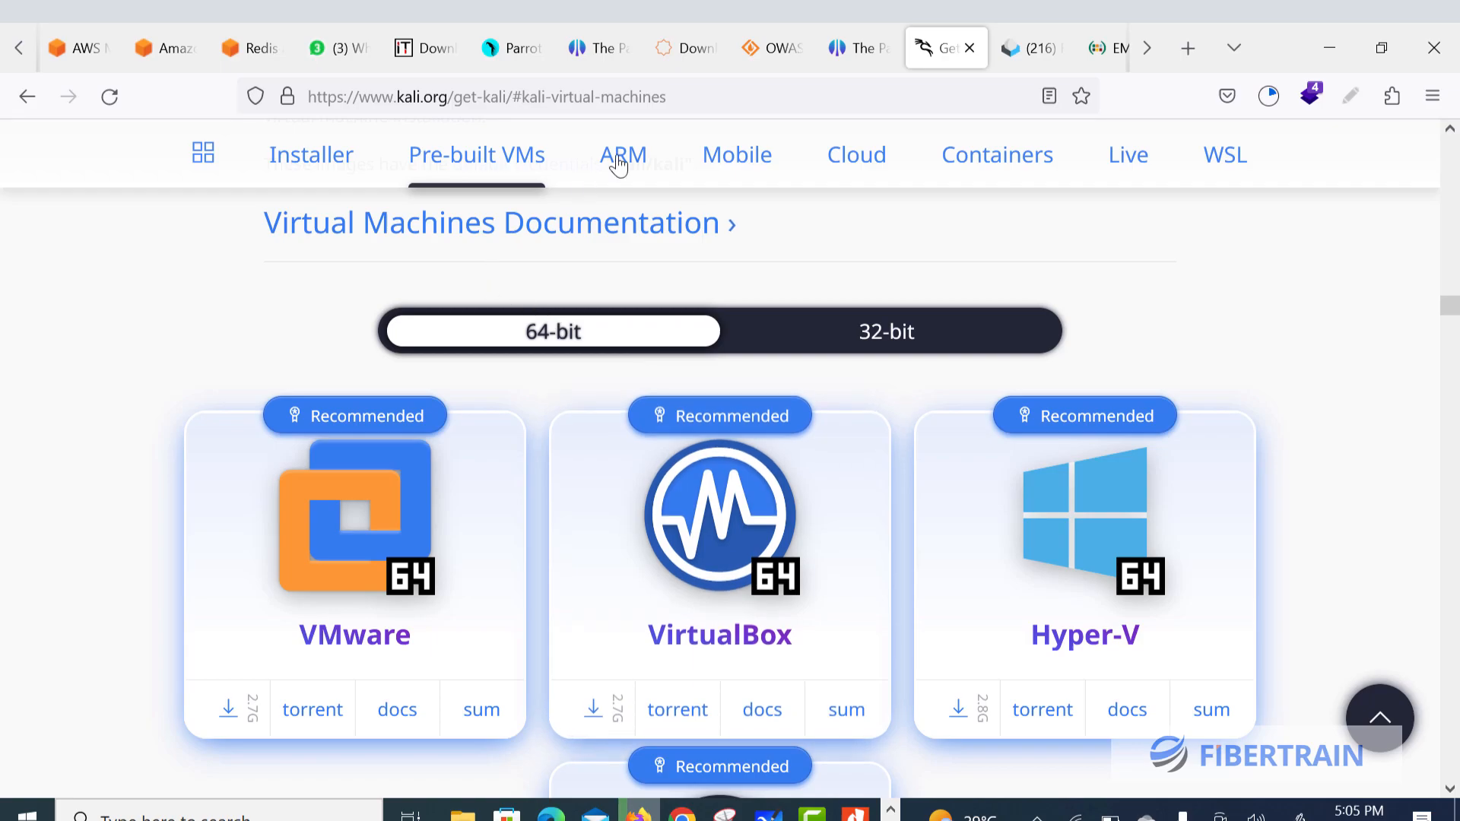
pyautogui.click(783, 48)
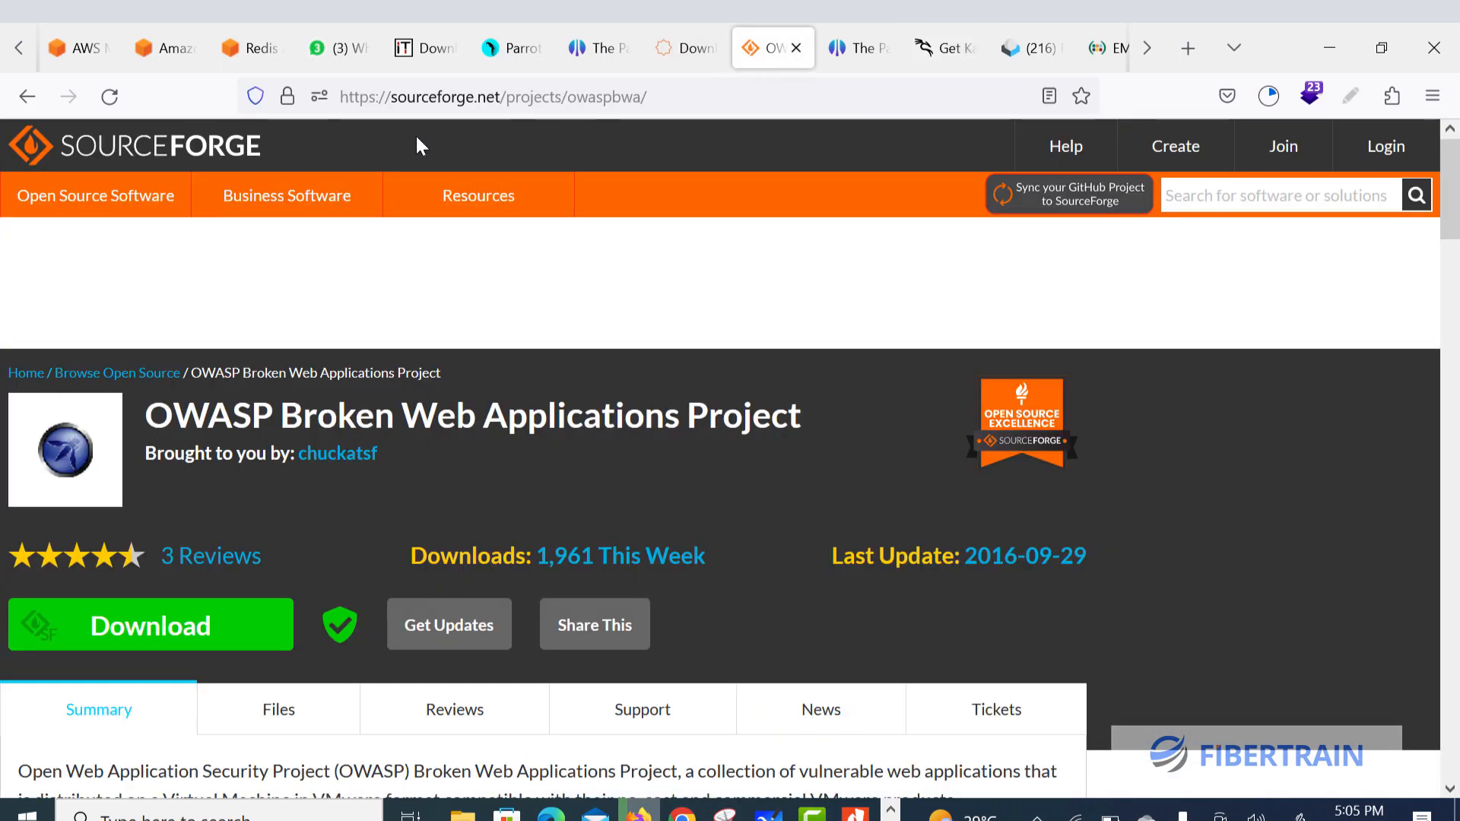
pyautogui.moveTo(669, 104); pyautogui.dragTo(377, 127)
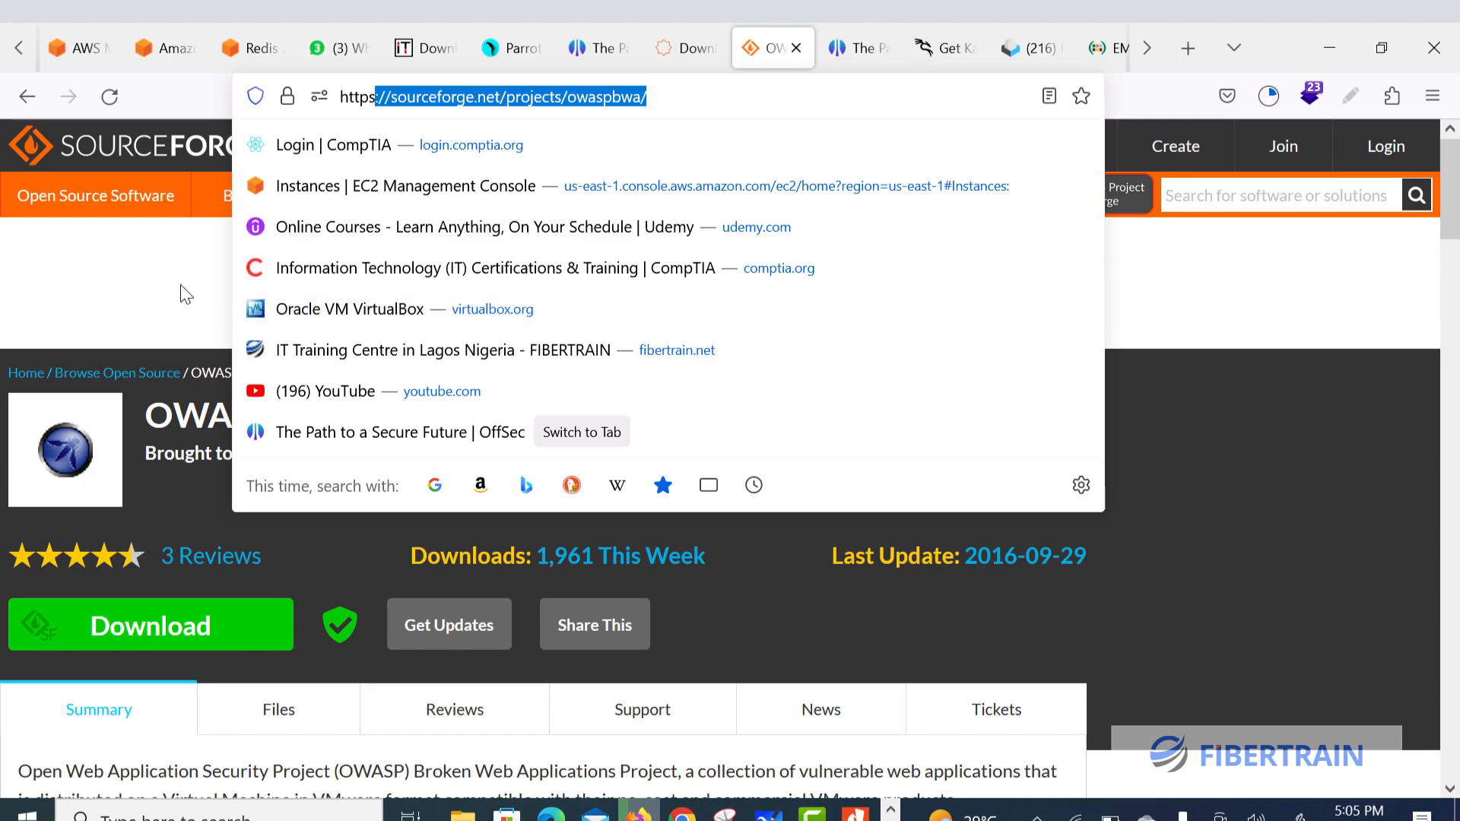
pyautogui.click(154, 252)
pyautogui.scroll(-5, 670, 397)
pyautogui.scroll(5, 606, 391)
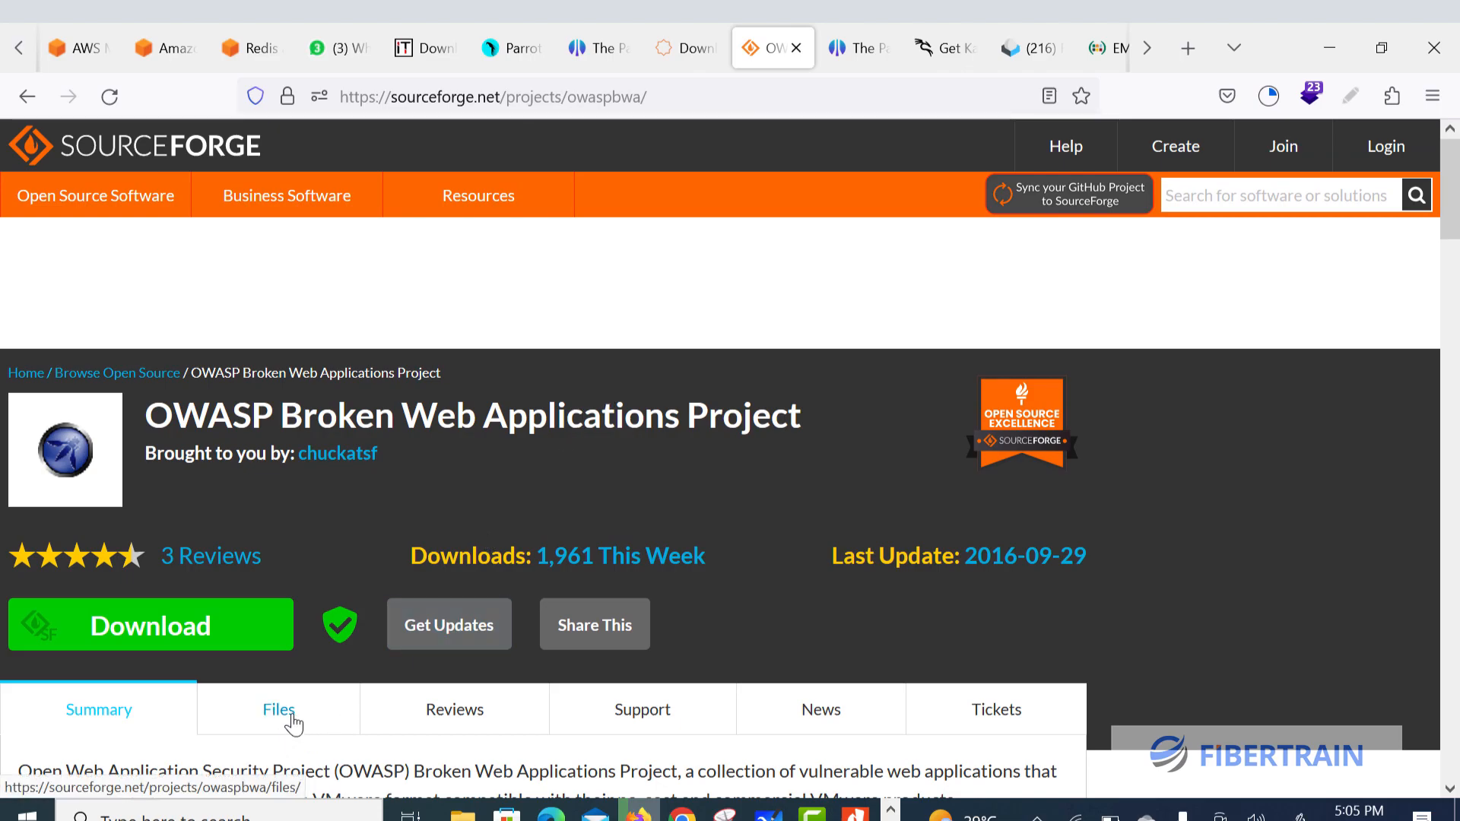
# - Start downloading OWASP_Broken_Web_Apps_VM_1.2.ova from the OWASP project's 1.2 files folder, and close the download page
pyautogui.click(281, 716)
pyautogui.scroll(-4, 297, 704)
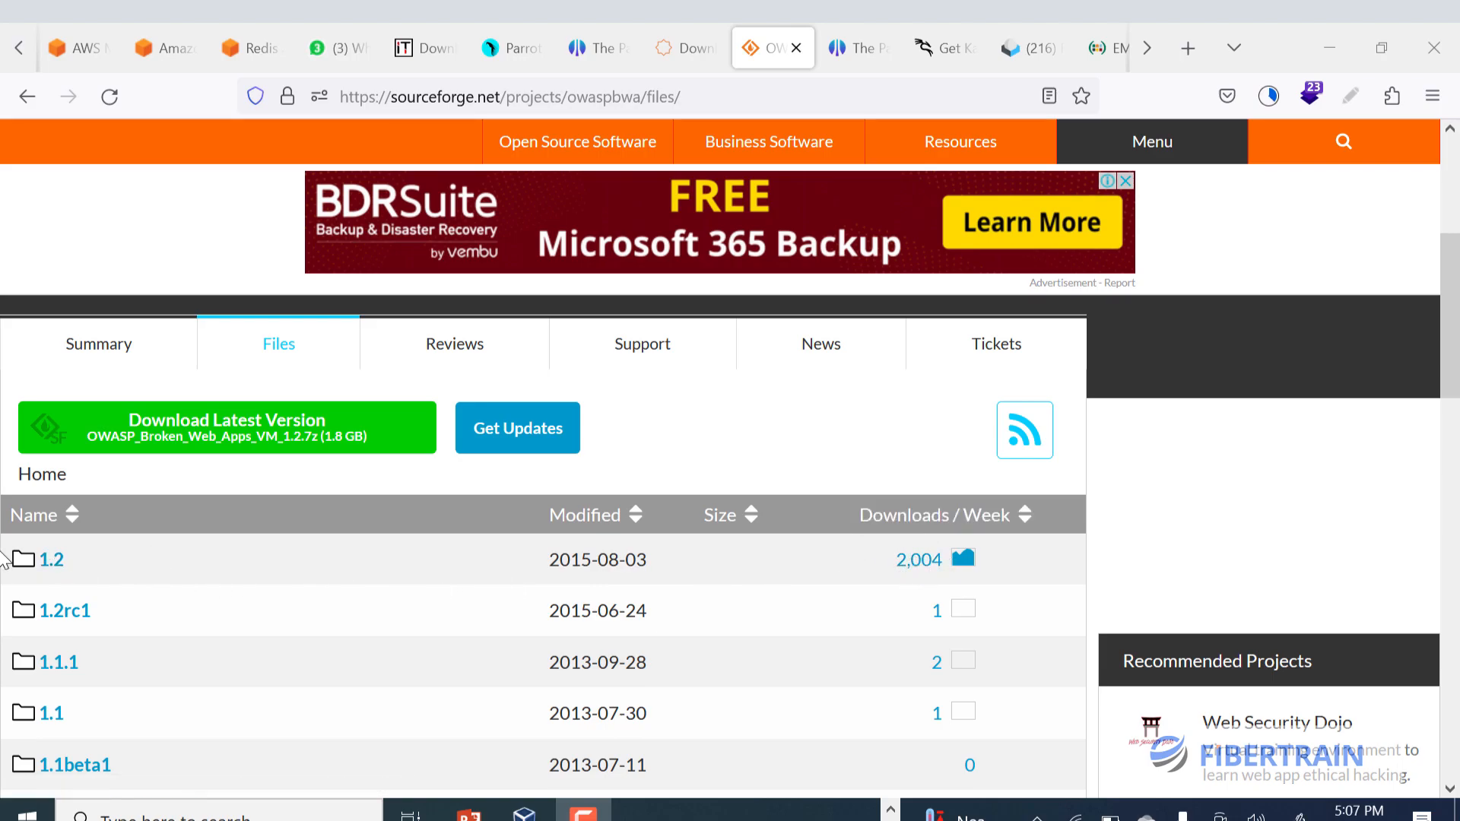
pyautogui.click(23, 564)
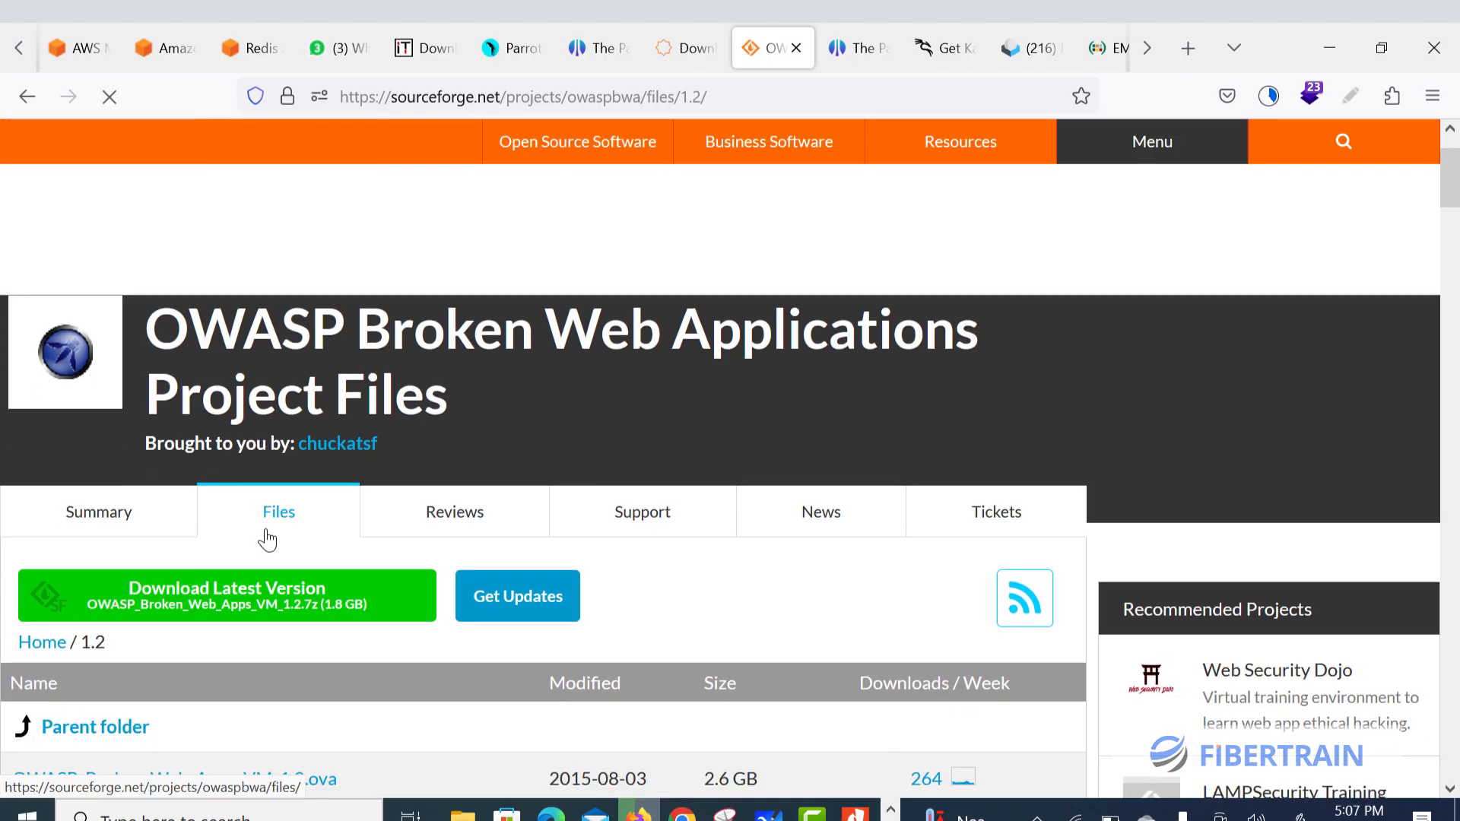
pyautogui.scroll(-4, 266, 531)
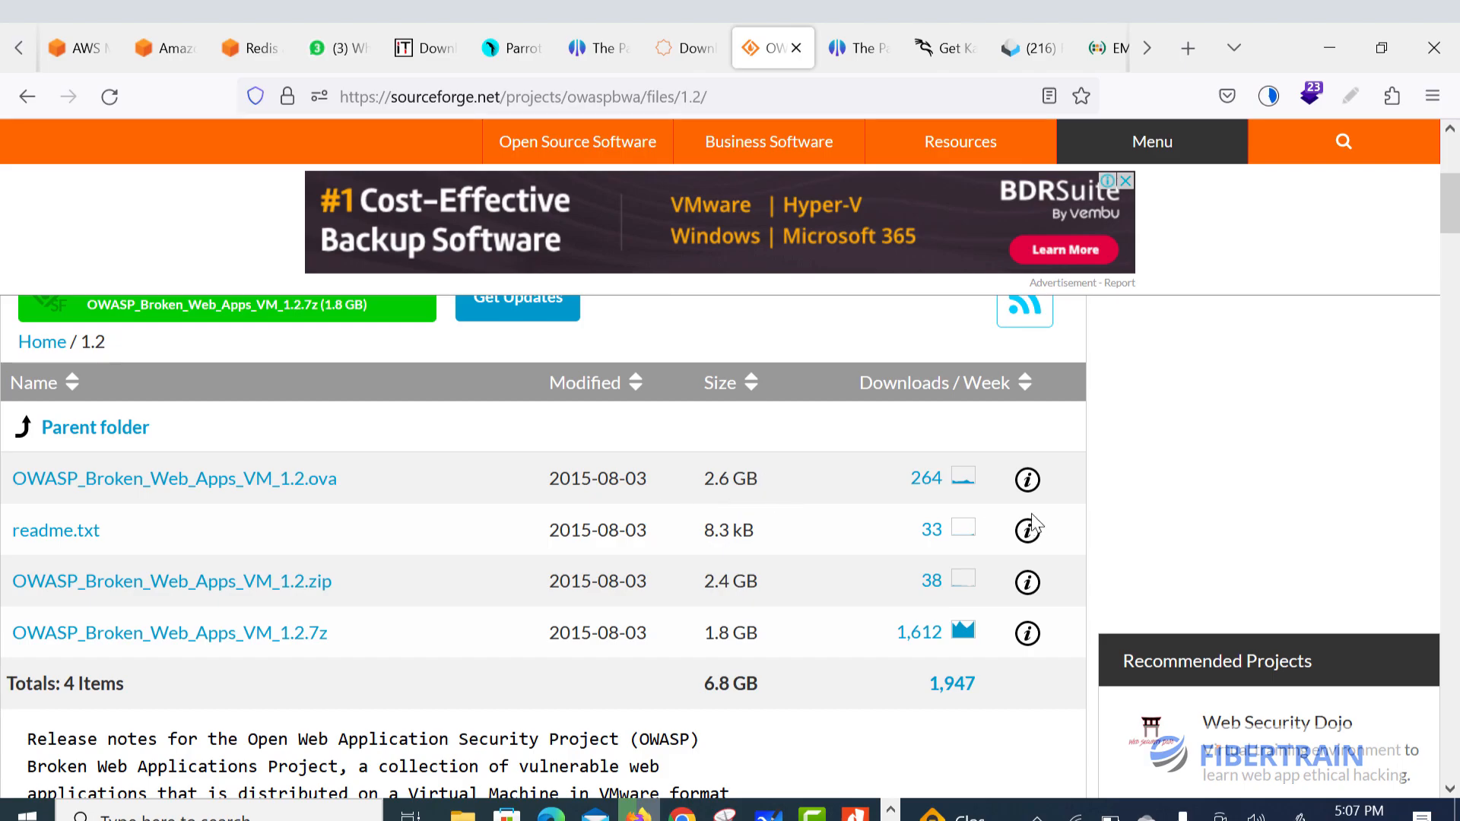
pyautogui.click(229, 491)
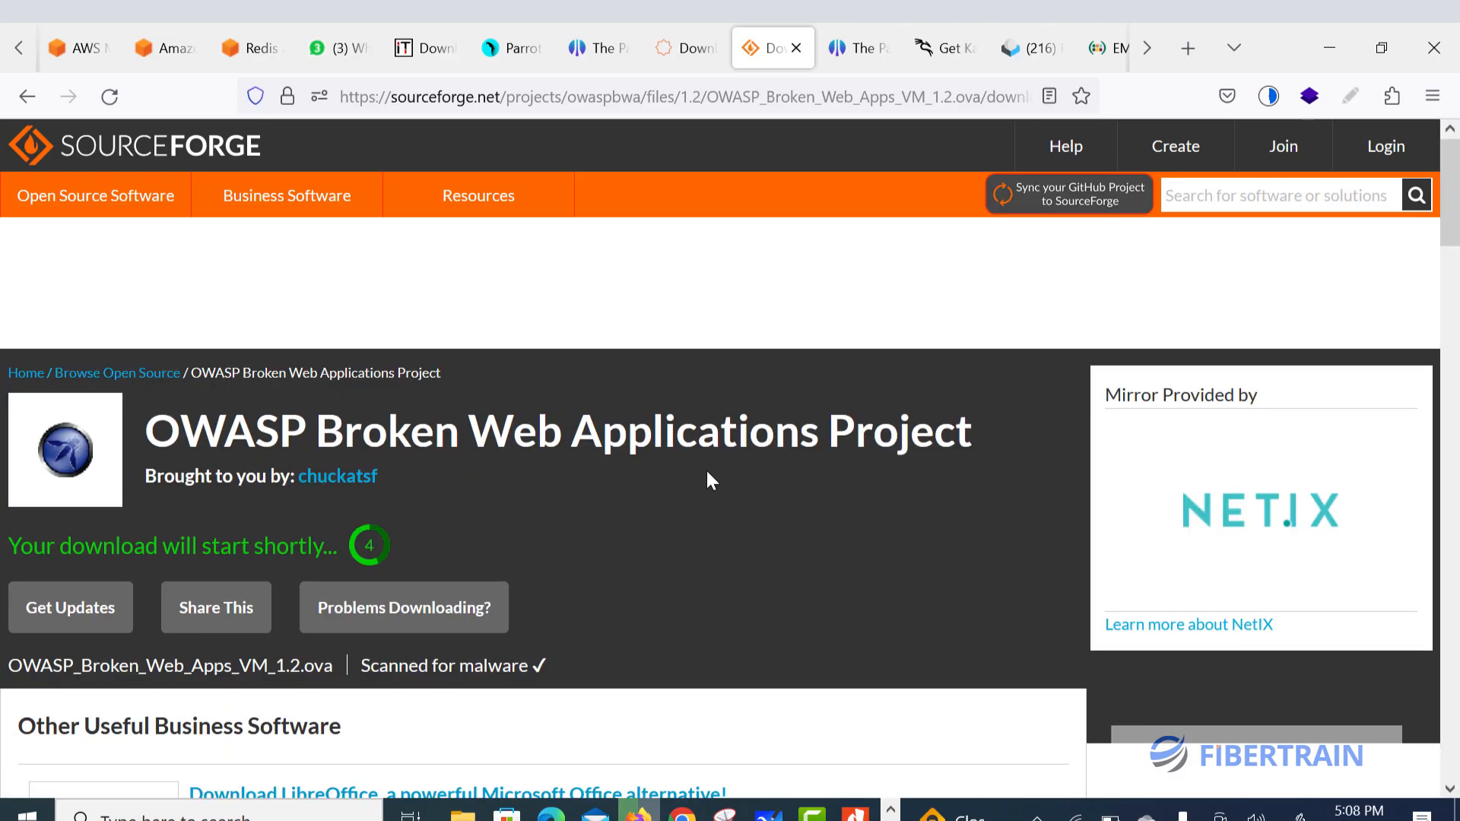
pyautogui.click(797, 49)
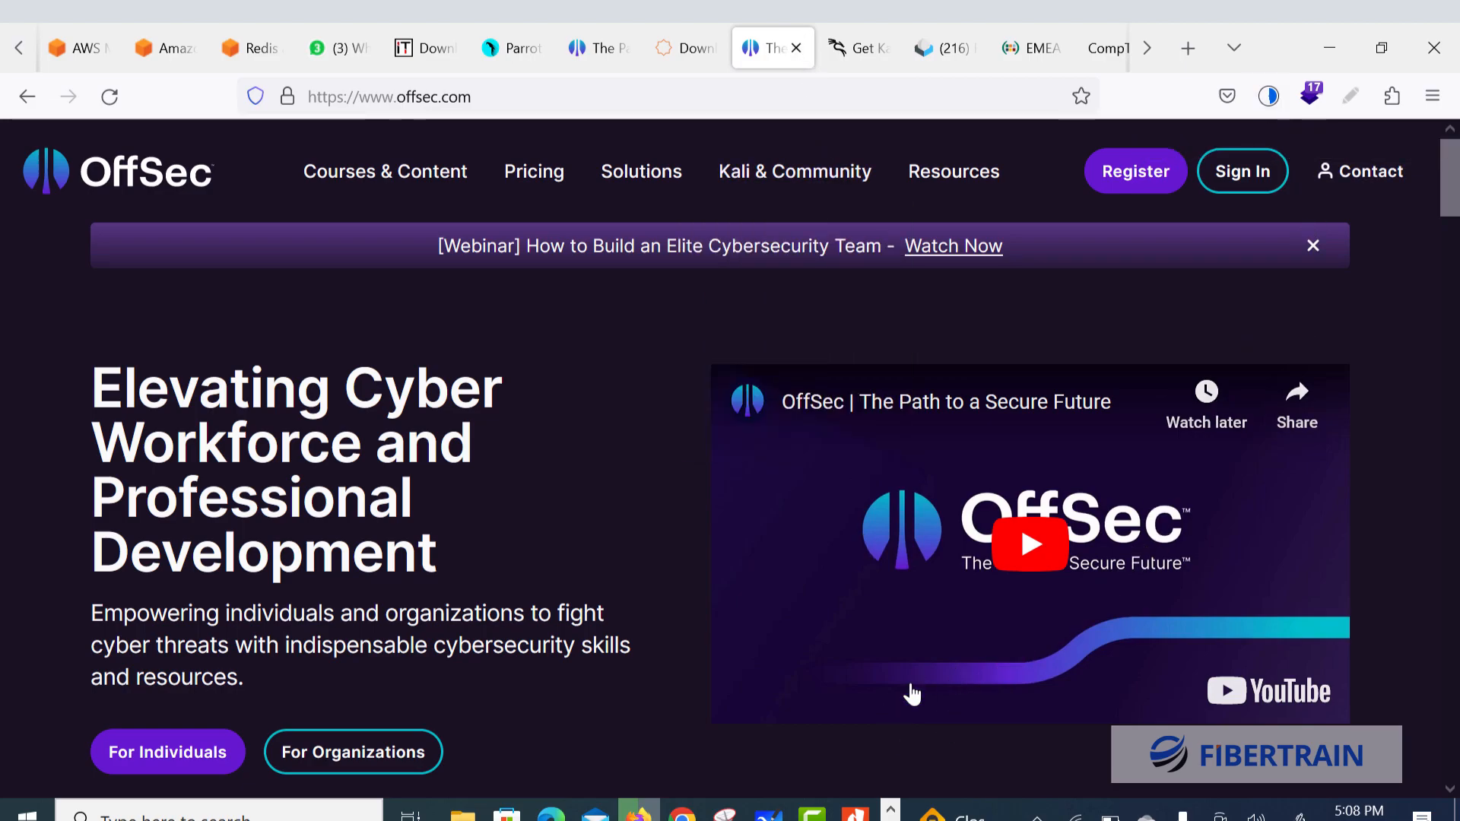
# - Switch to Oracle VM VirtualBox Manager and check the Windows-10 machine in the virtual machine list
pyautogui.click(891, 808)
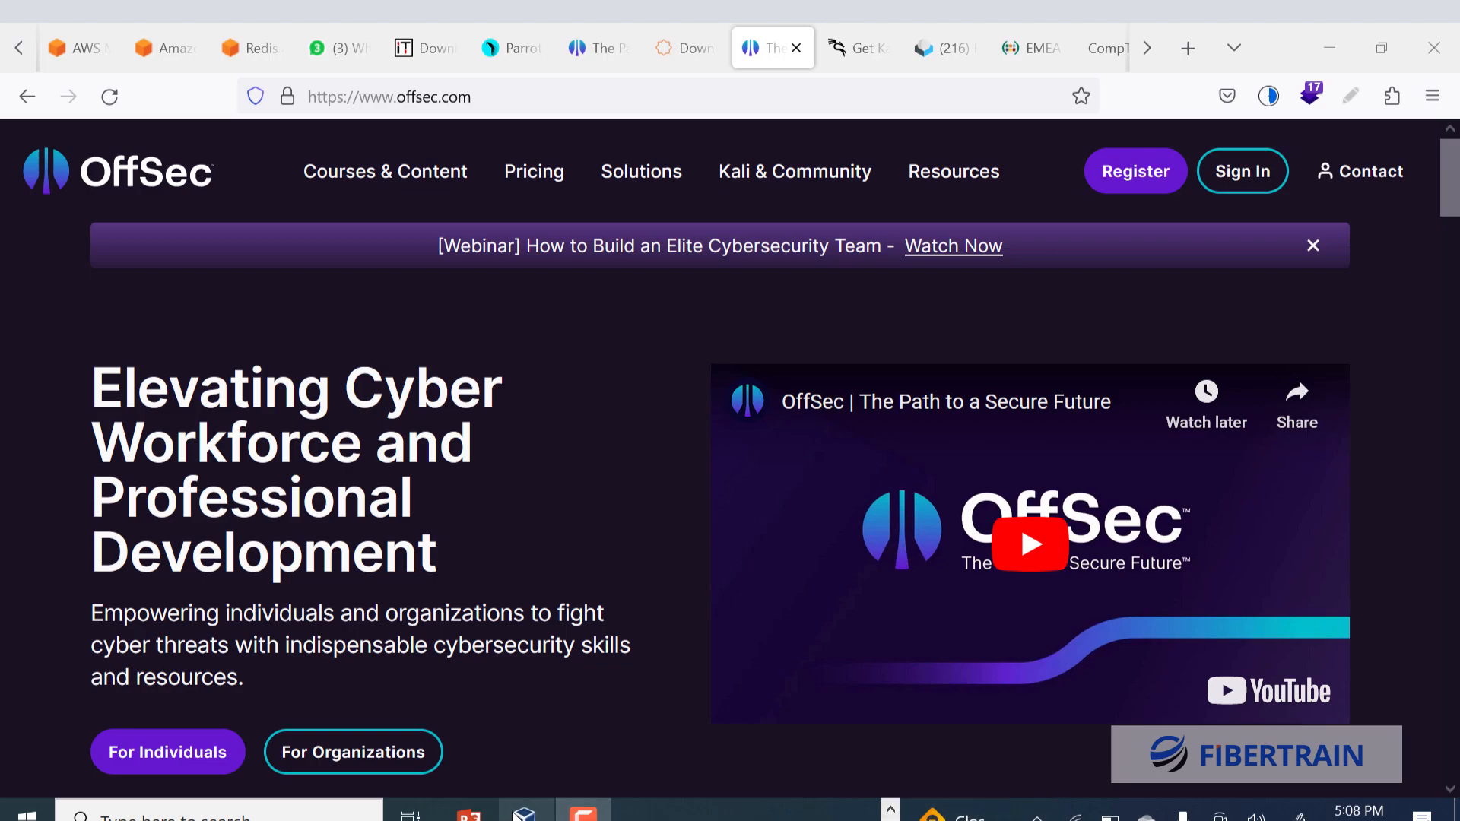
pyautogui.click(524, 812)
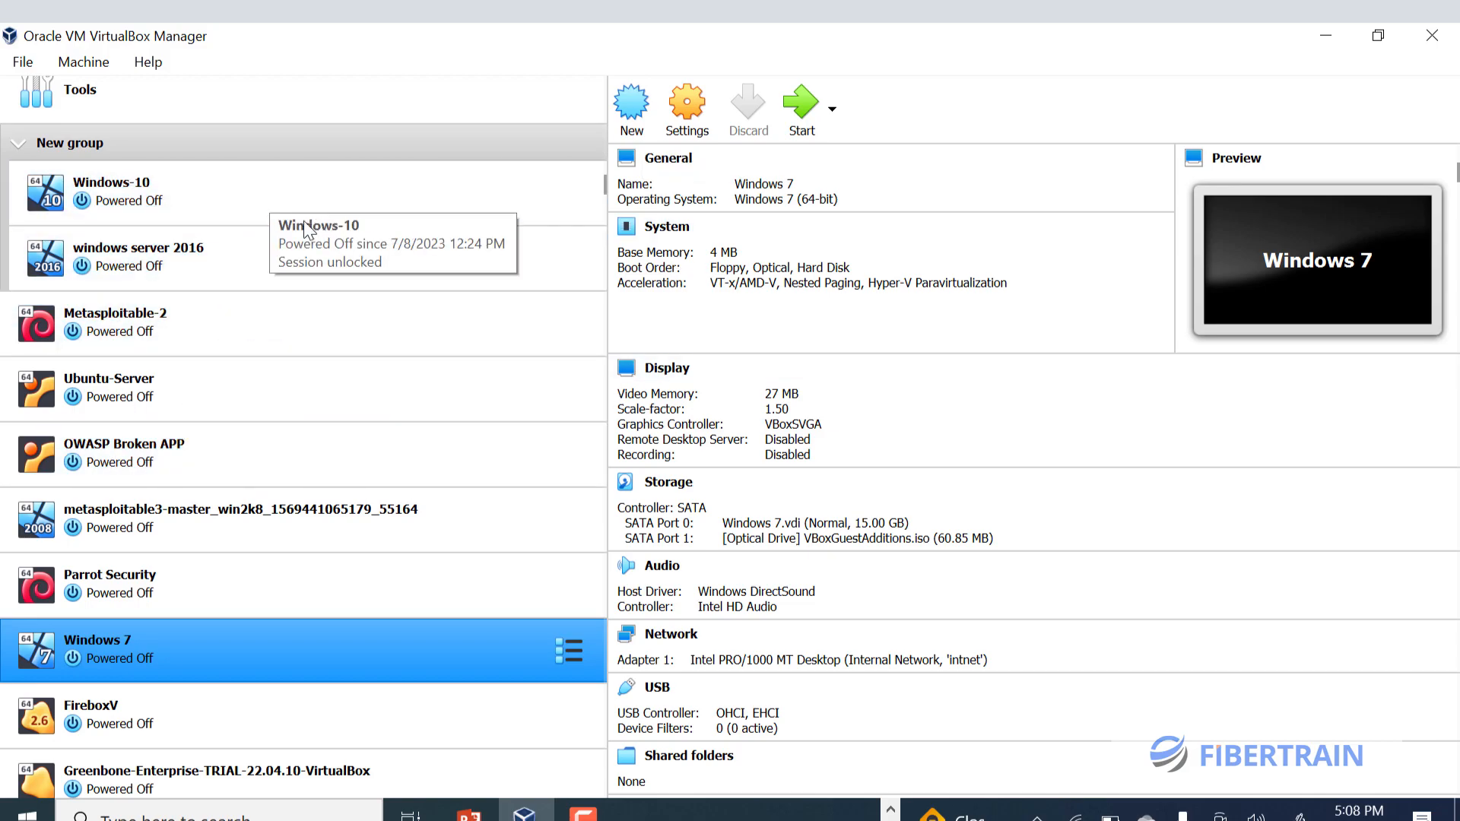
pyautogui.click(890, 811)
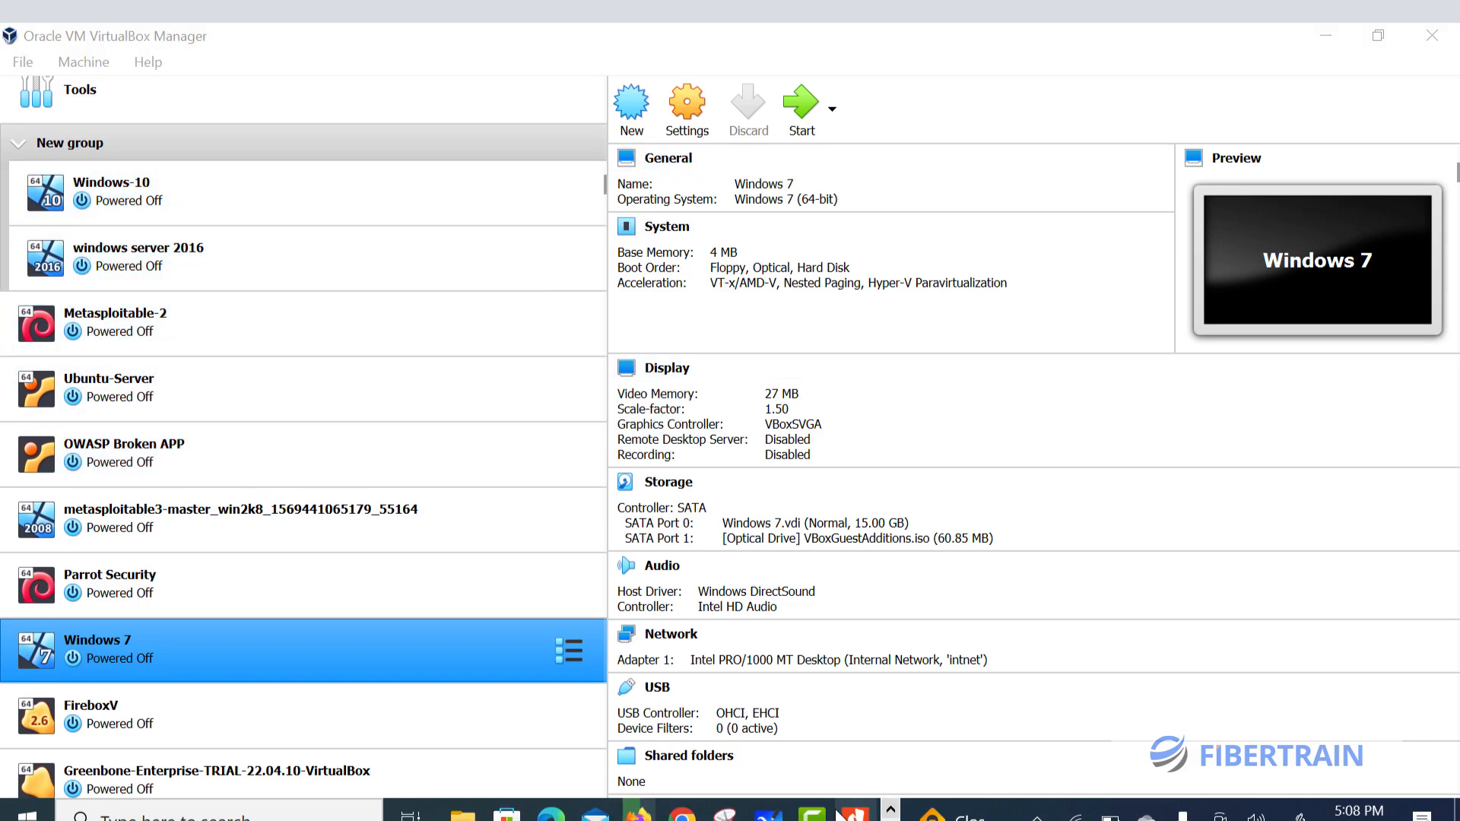
pyautogui.moveTo(460, 812)
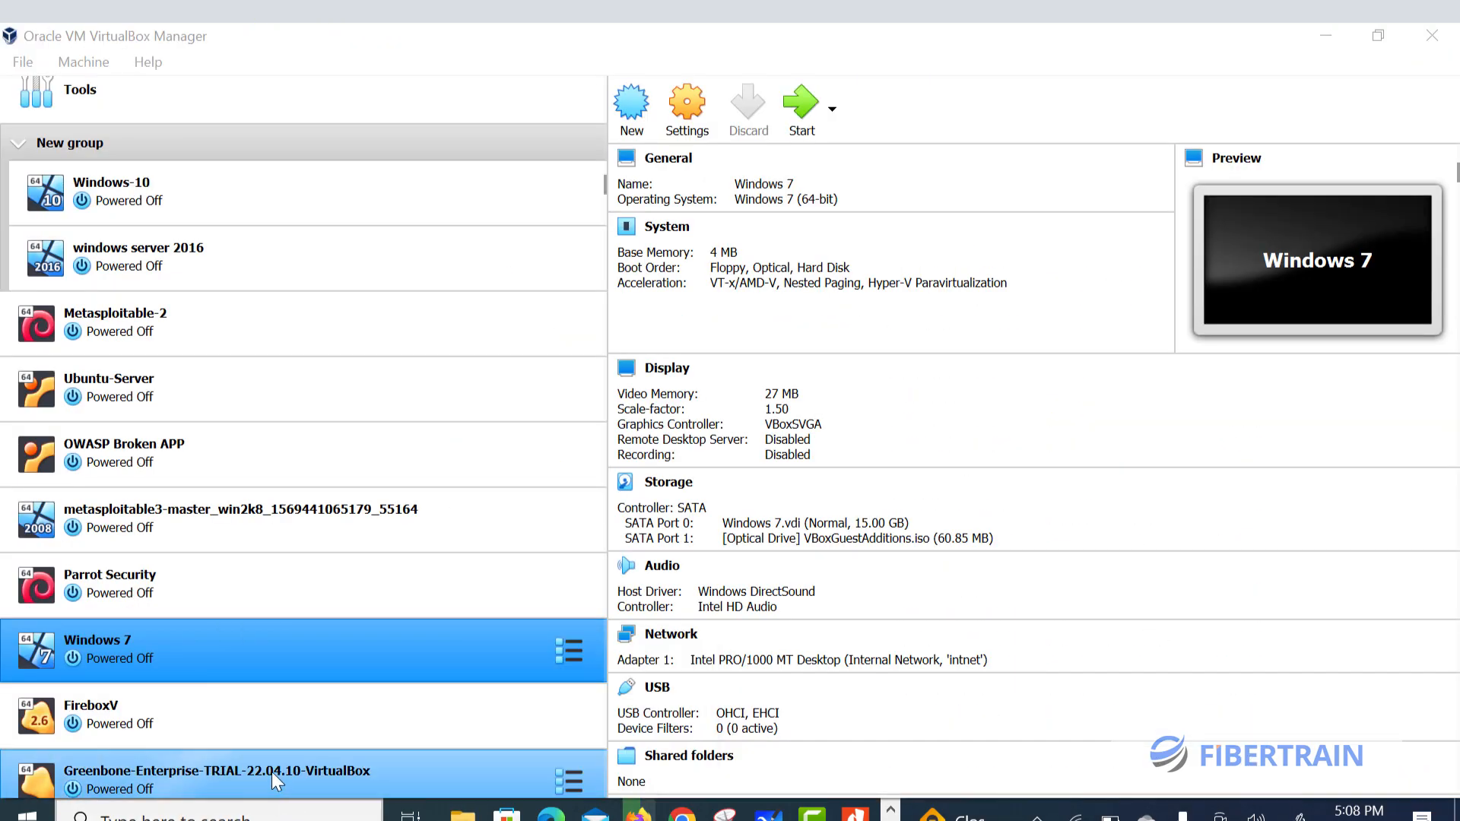
# - Search Windows for "resources" to locate the folder holding the virtual machine files, and shorten the search term
pyautogui.click(248, 817)
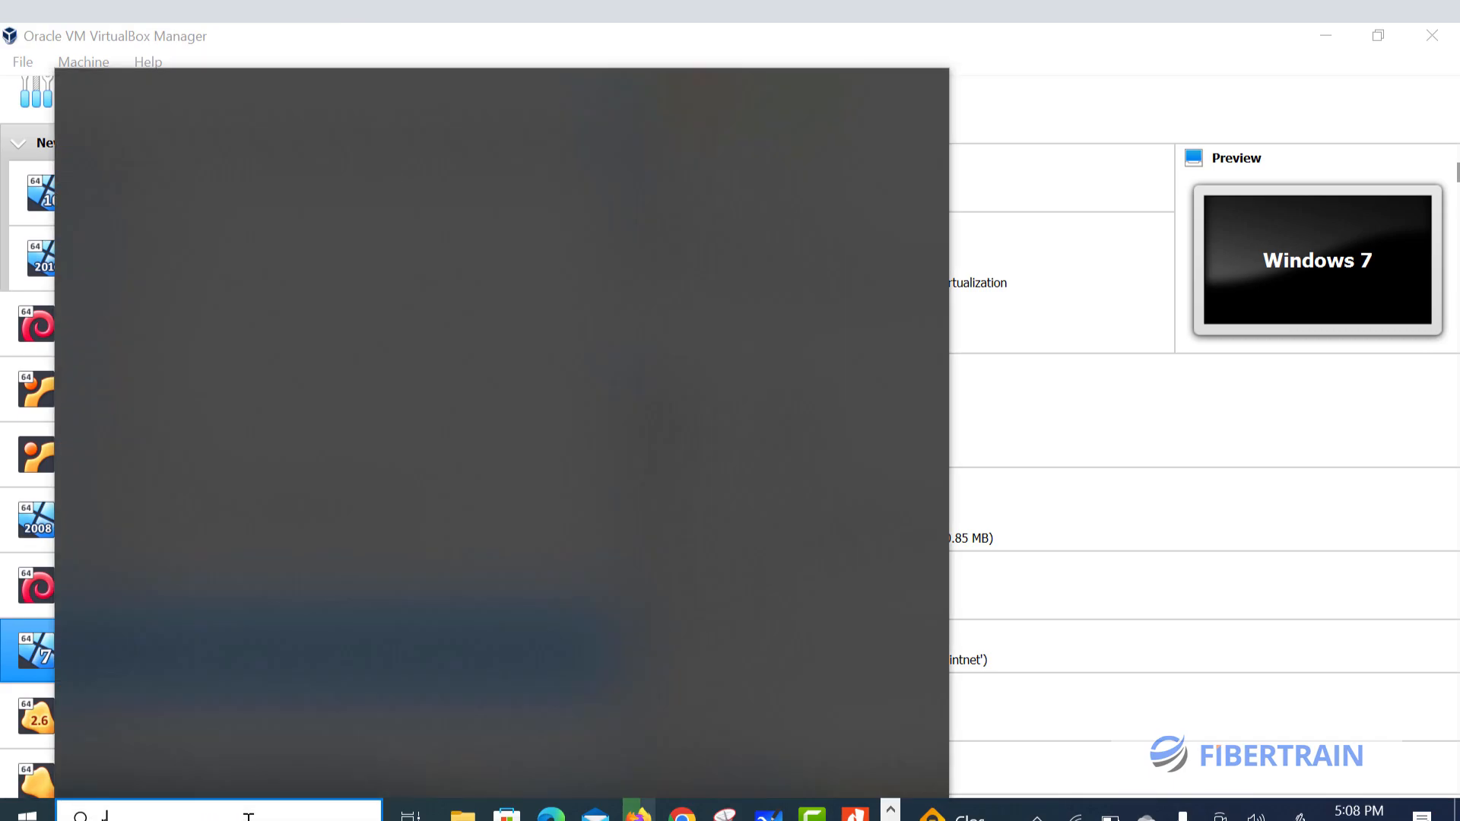
pyautogui.write('rs')
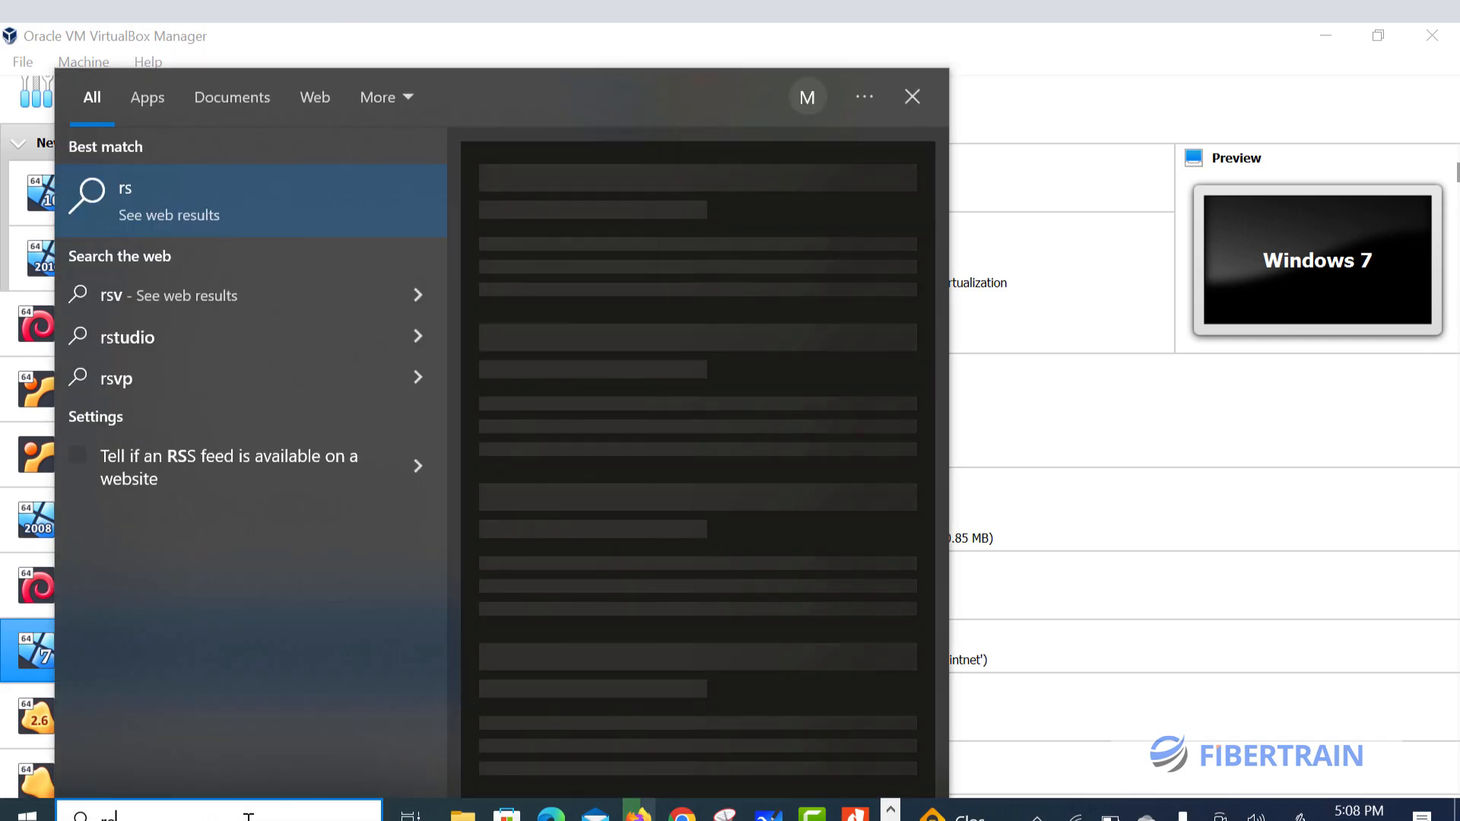
pyautogui.press('BackSpace')
pyautogui.write('esource')
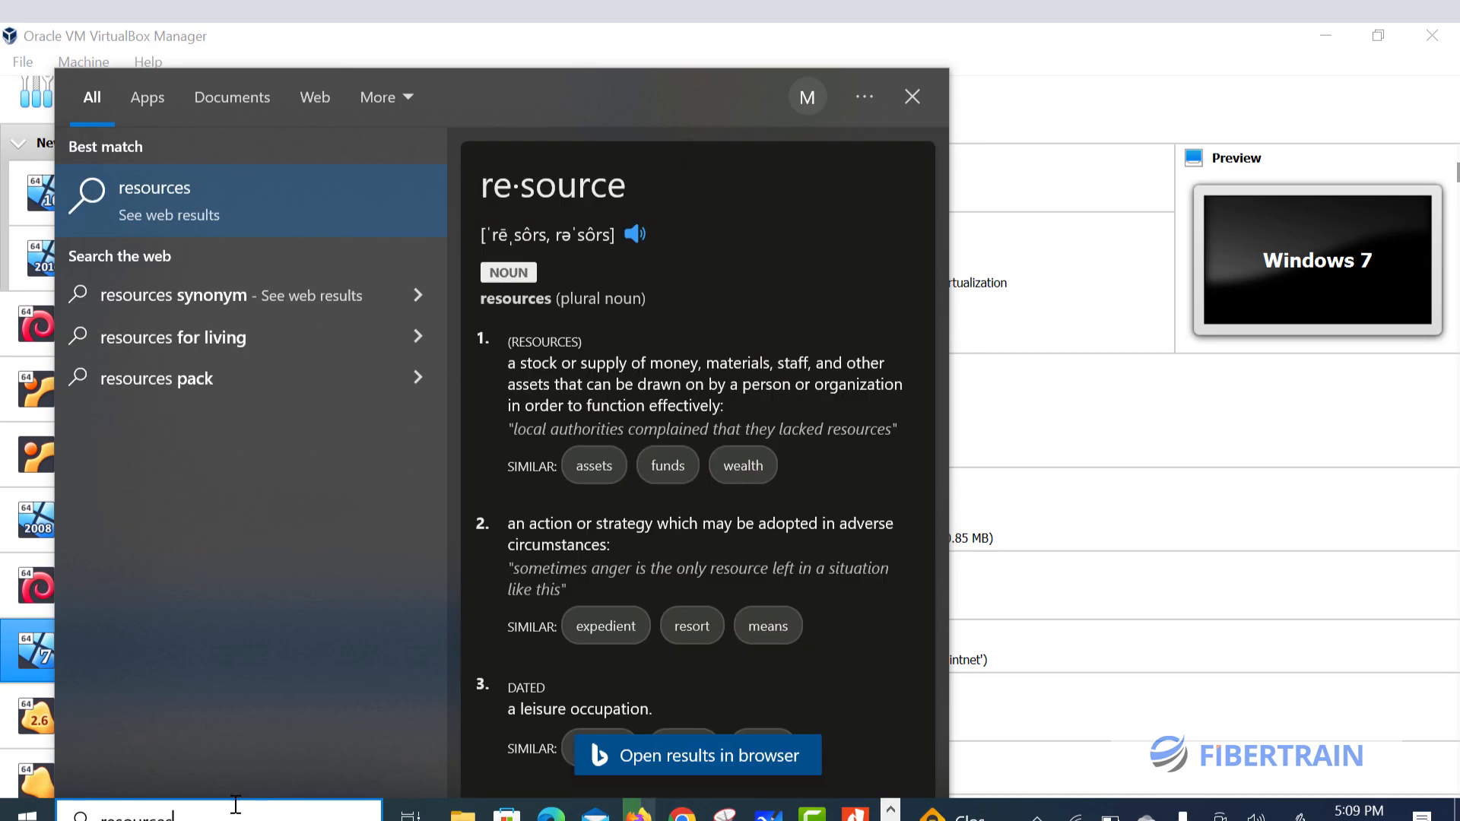
pyautogui.press('BackSpace')
pyautogui.press('BackSpace')
pyautogui.press('BackSpace')
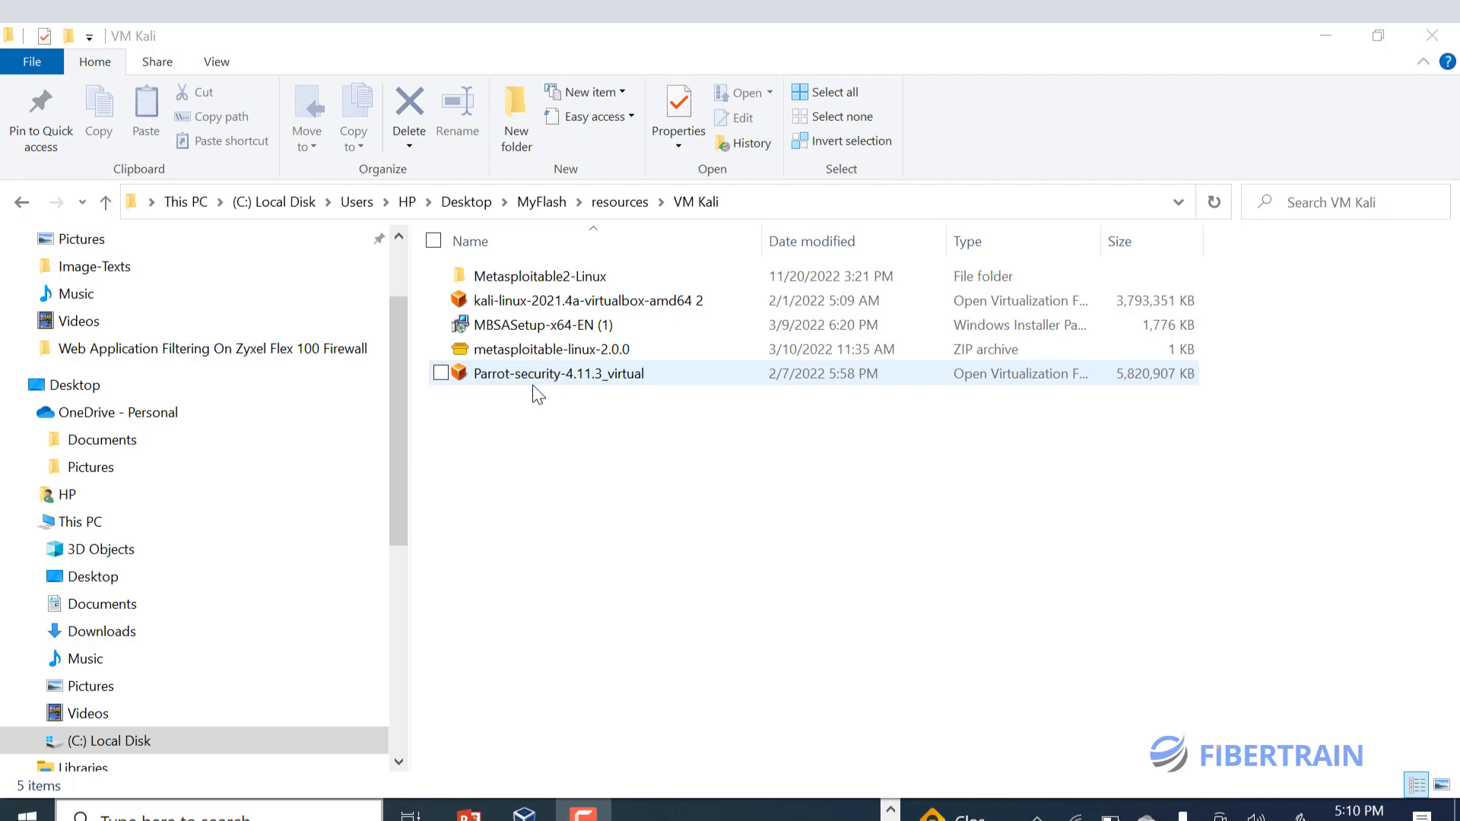
# - Import the Parrot-security-4.11.3_virtual appliance from the VM Kali folder into VirtualBox, dismissing the update notice and agreeing to the licence
pyautogui.click(512, 371)
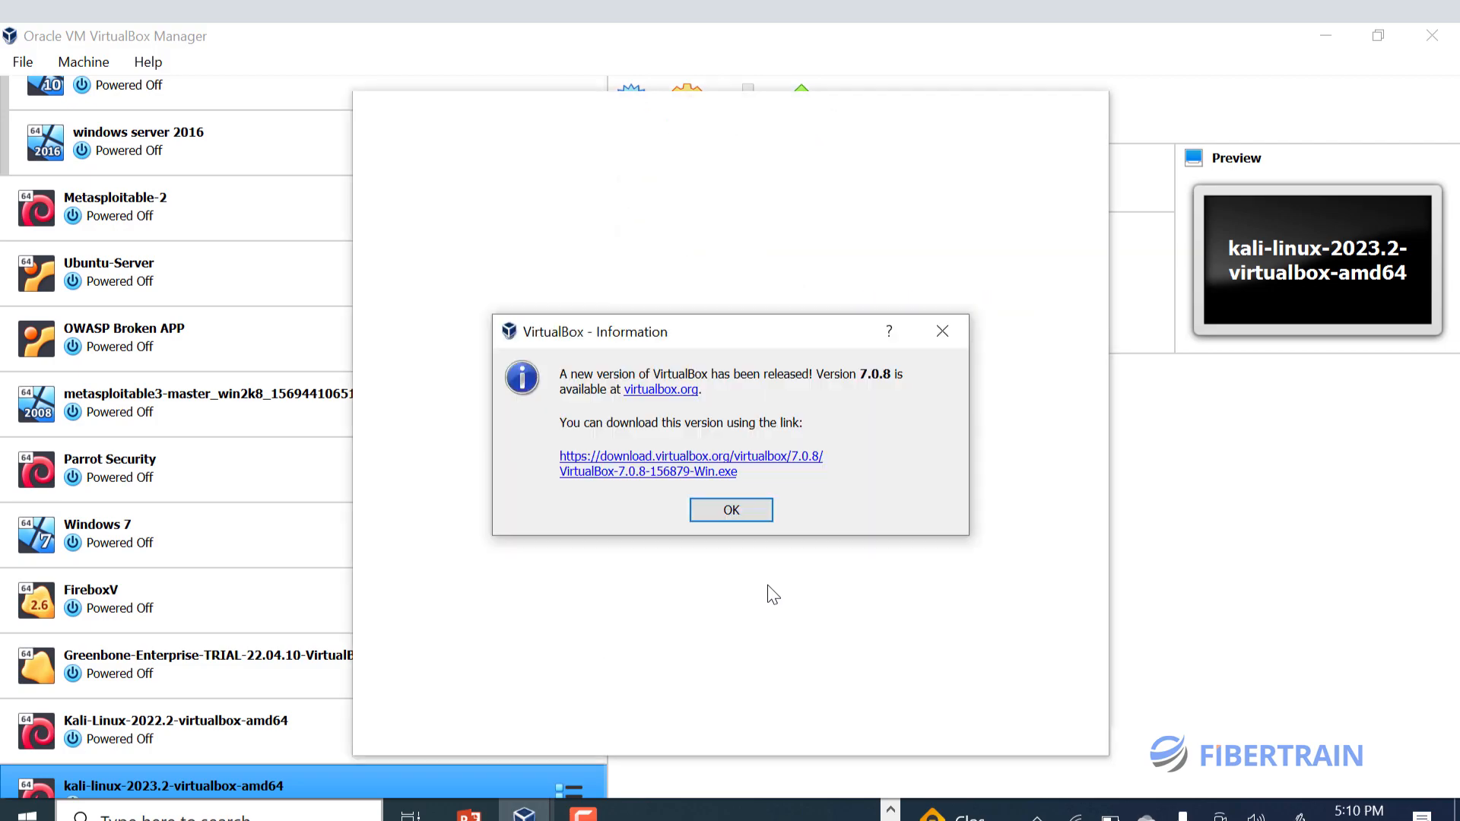
pyautogui.click(946, 332)
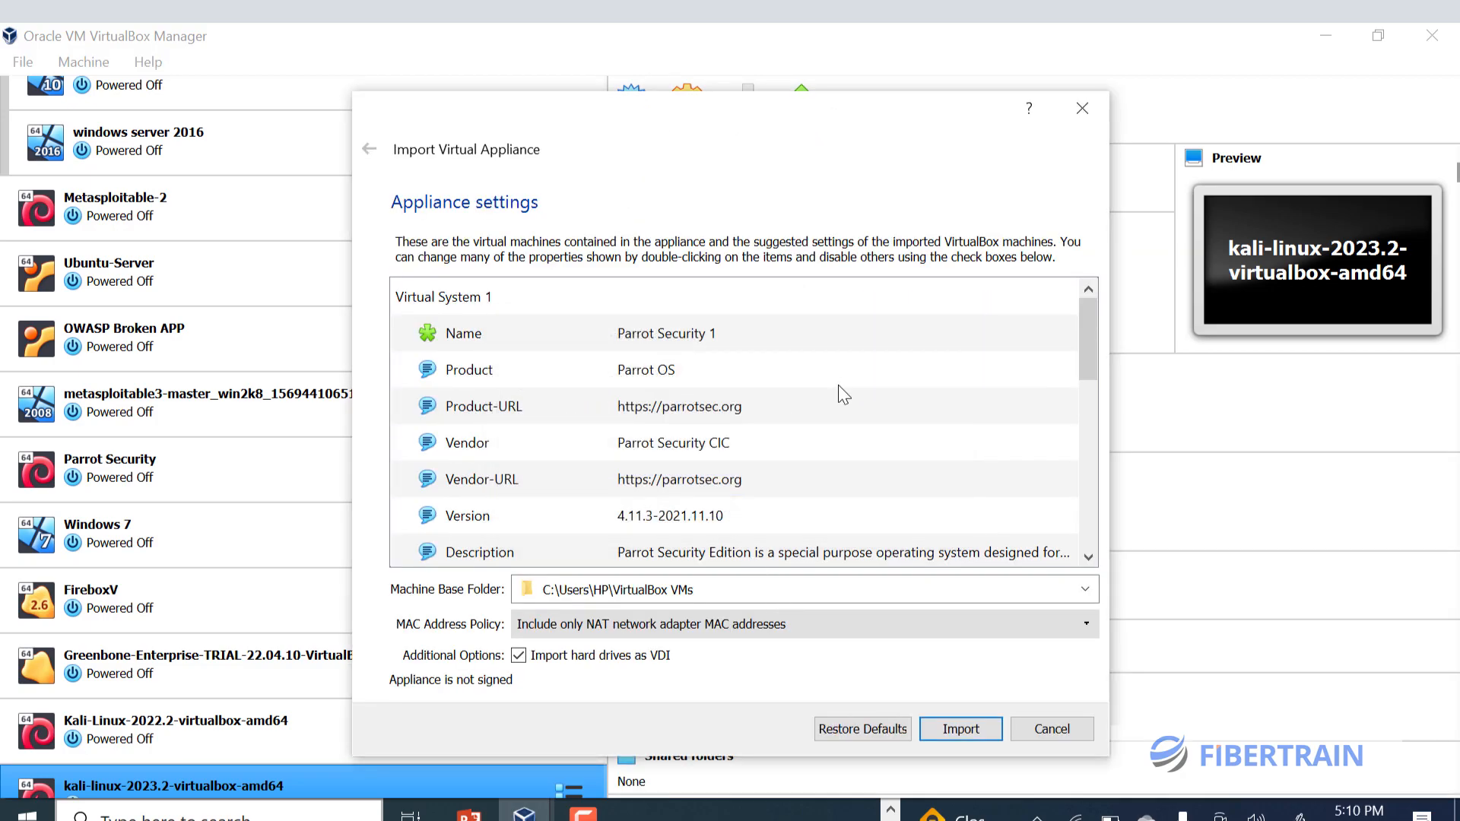
pyautogui.click(966, 731)
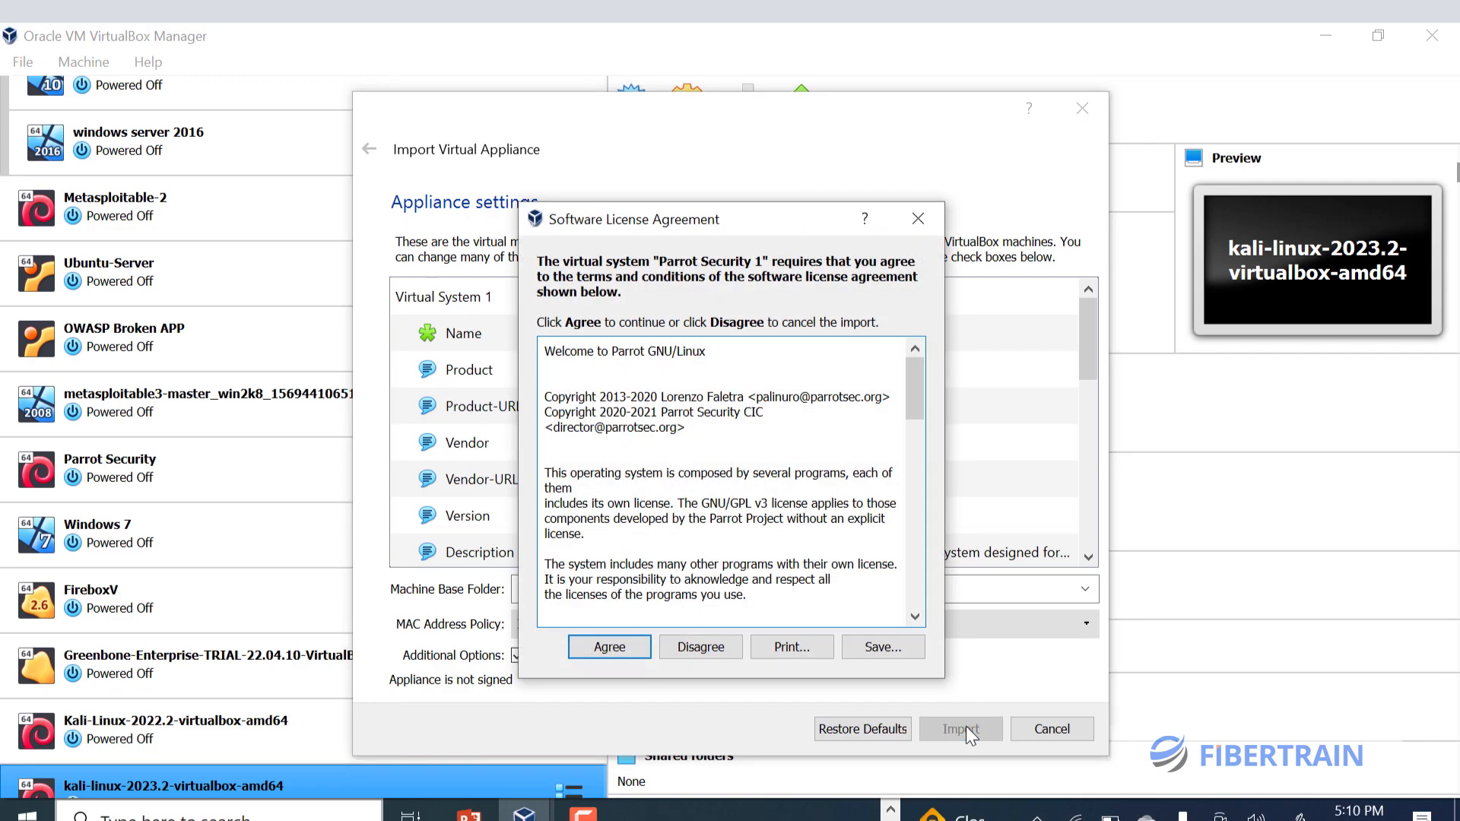
pyautogui.click(610, 646)
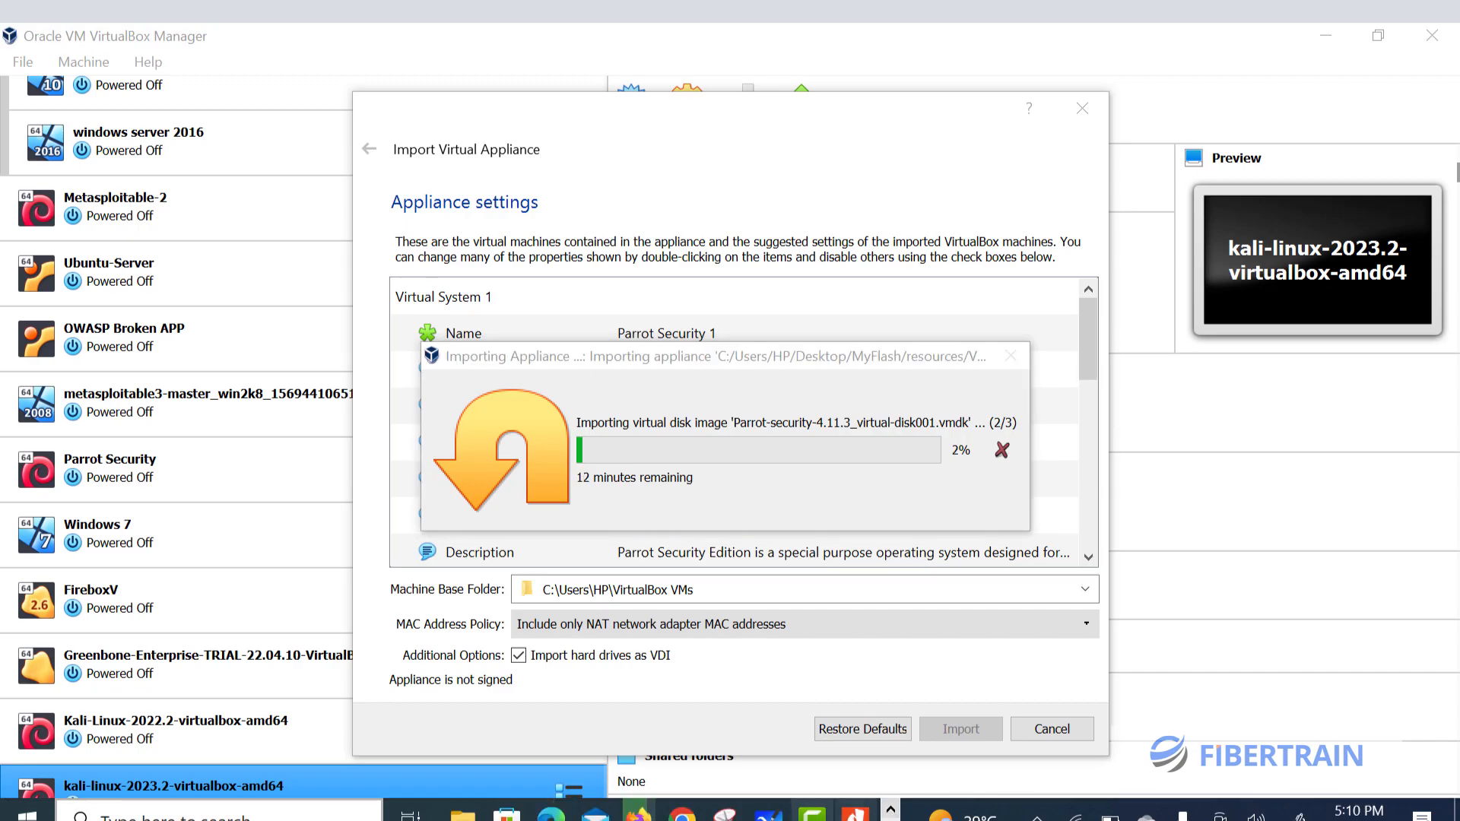
# - Start importing the kali-linux-2021.4a-virtualbox-amd64 appliance from the VM Kali folder, and cancel the import at its licence agreement
pyautogui.moveTo(680, 812)
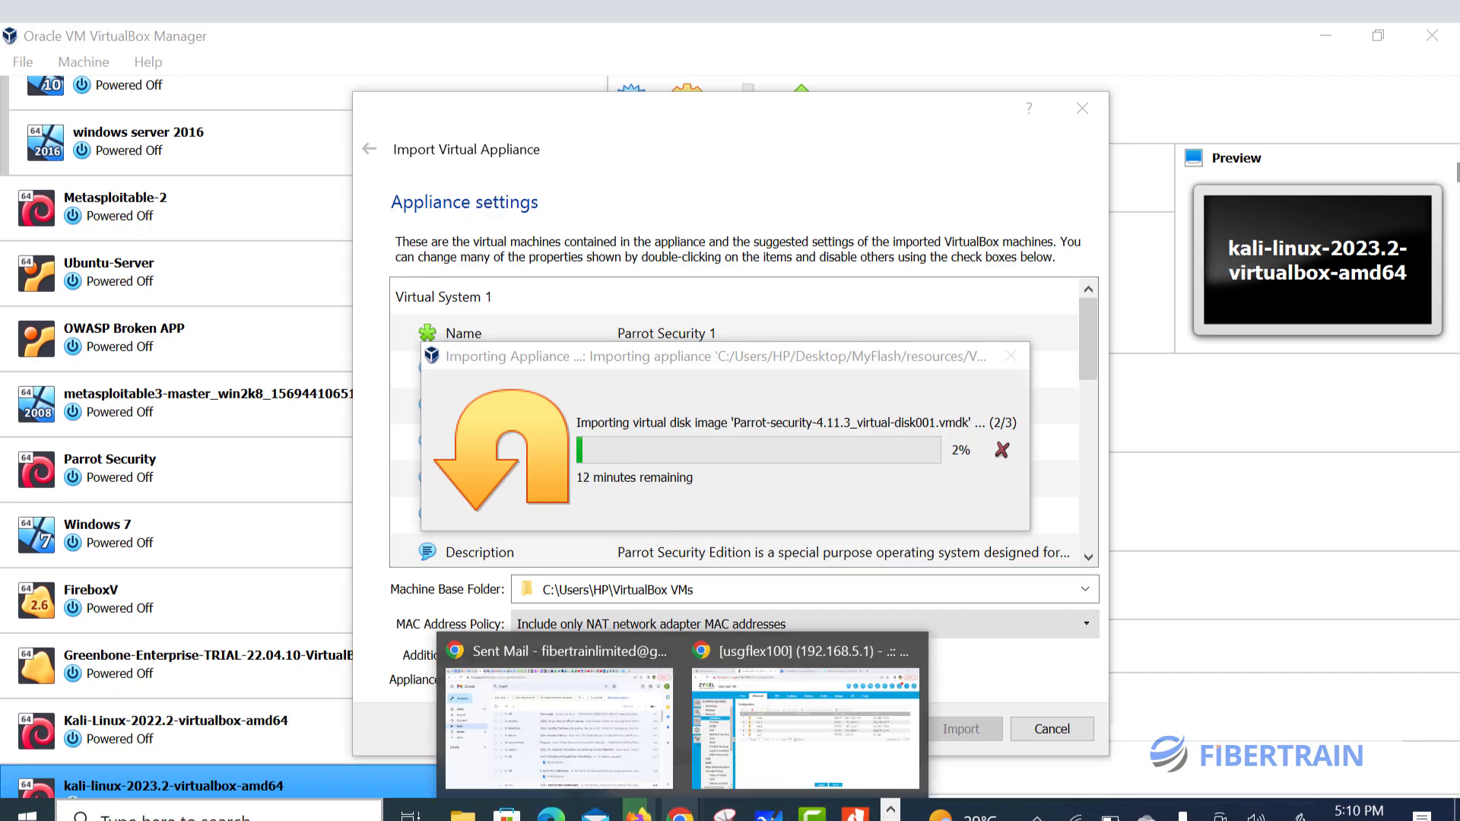
pyautogui.moveTo(460, 812)
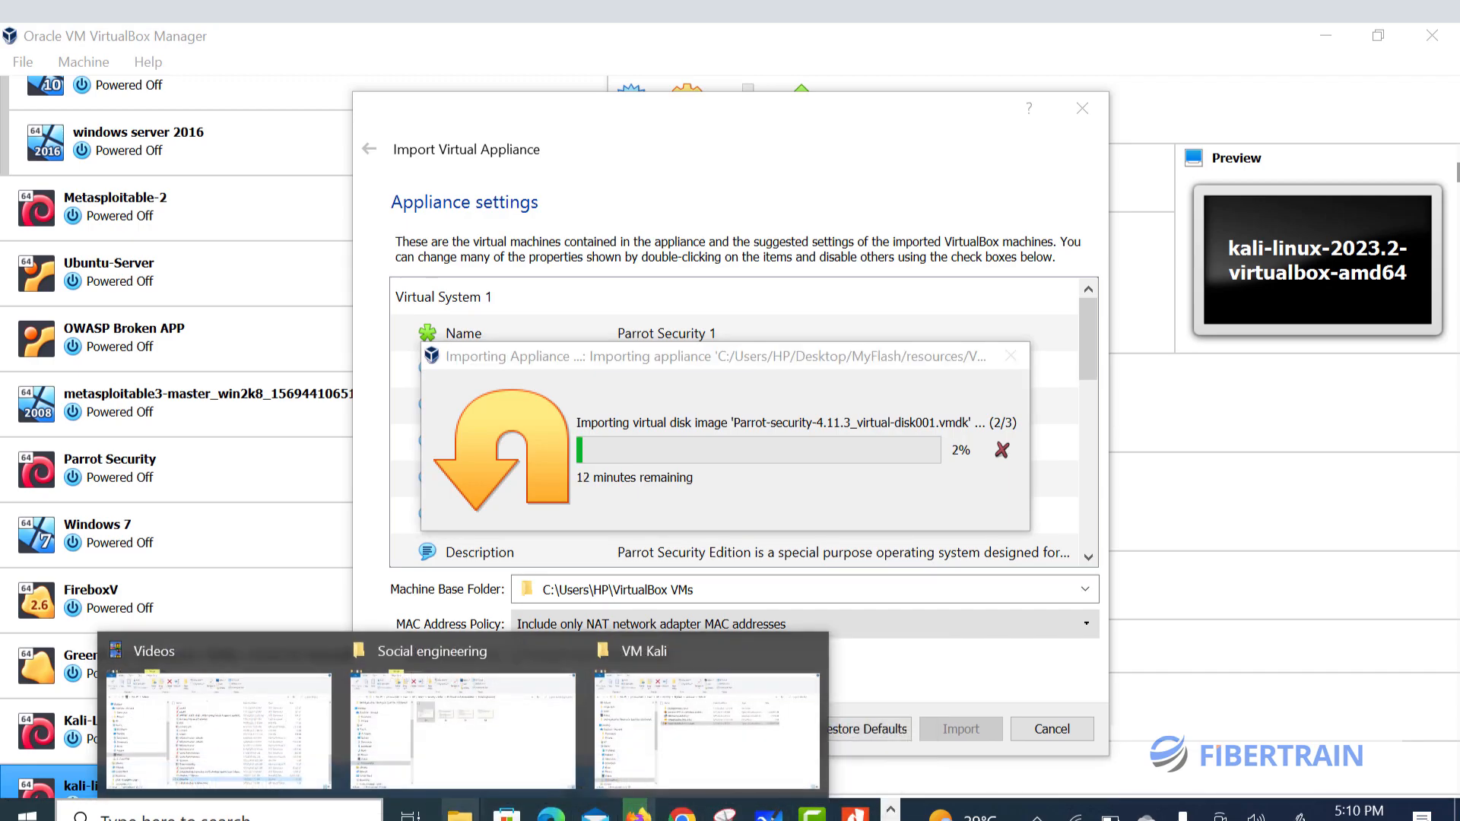
pyautogui.click(720, 757)
pyautogui.doubleClick(523, 303)
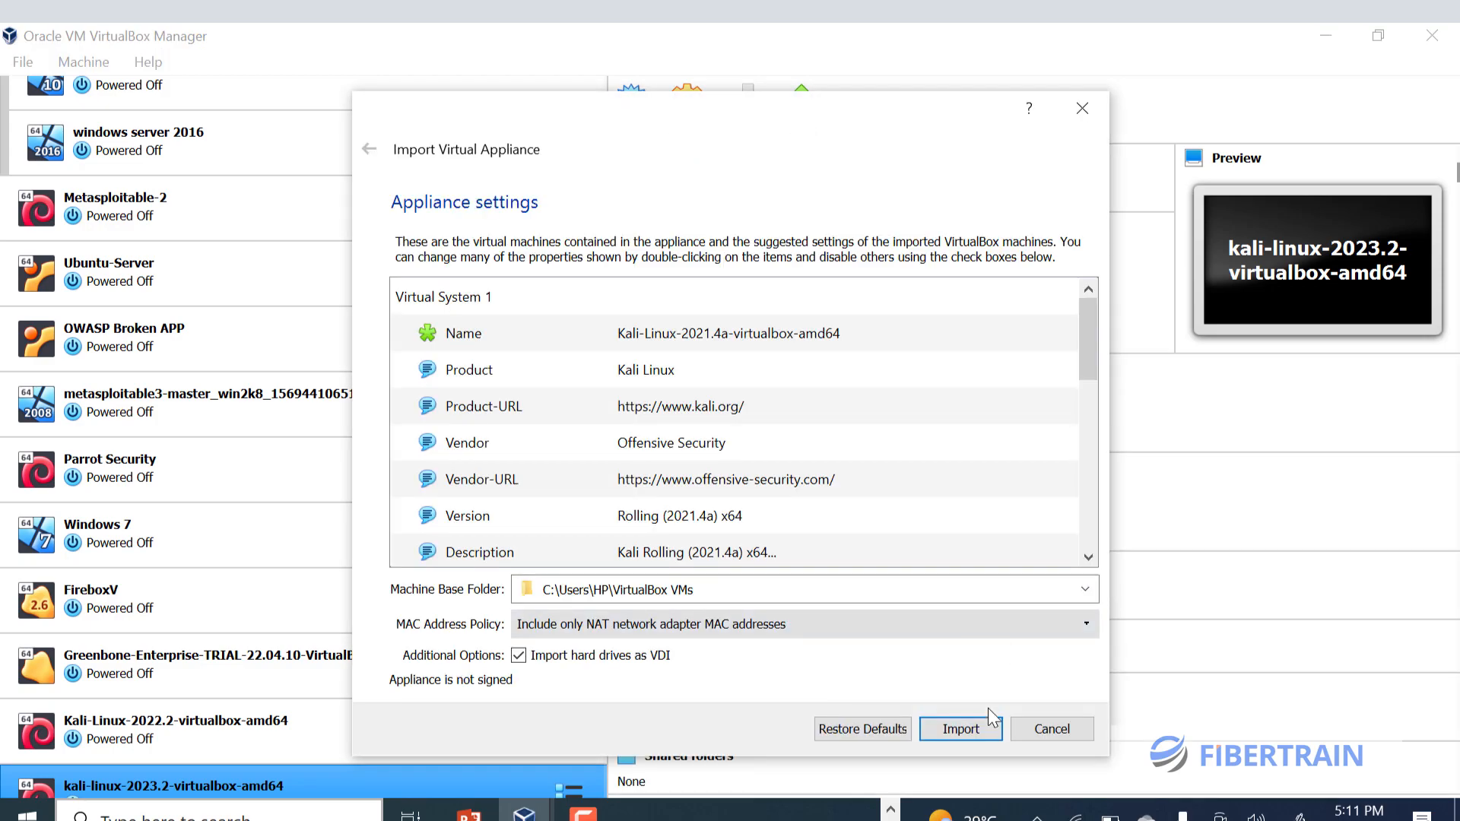
pyautogui.click(961, 732)
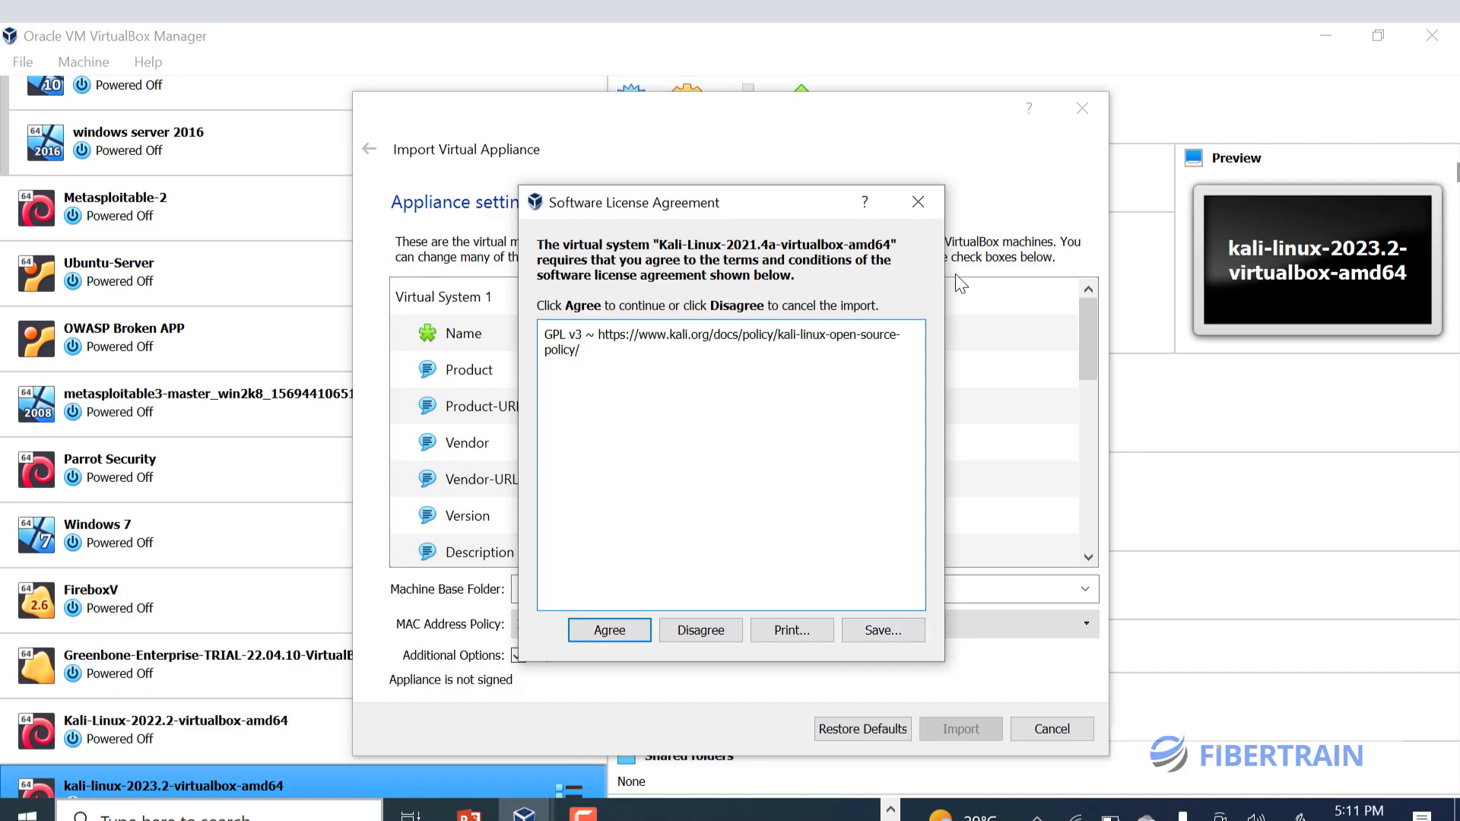
pyautogui.click(918, 201)
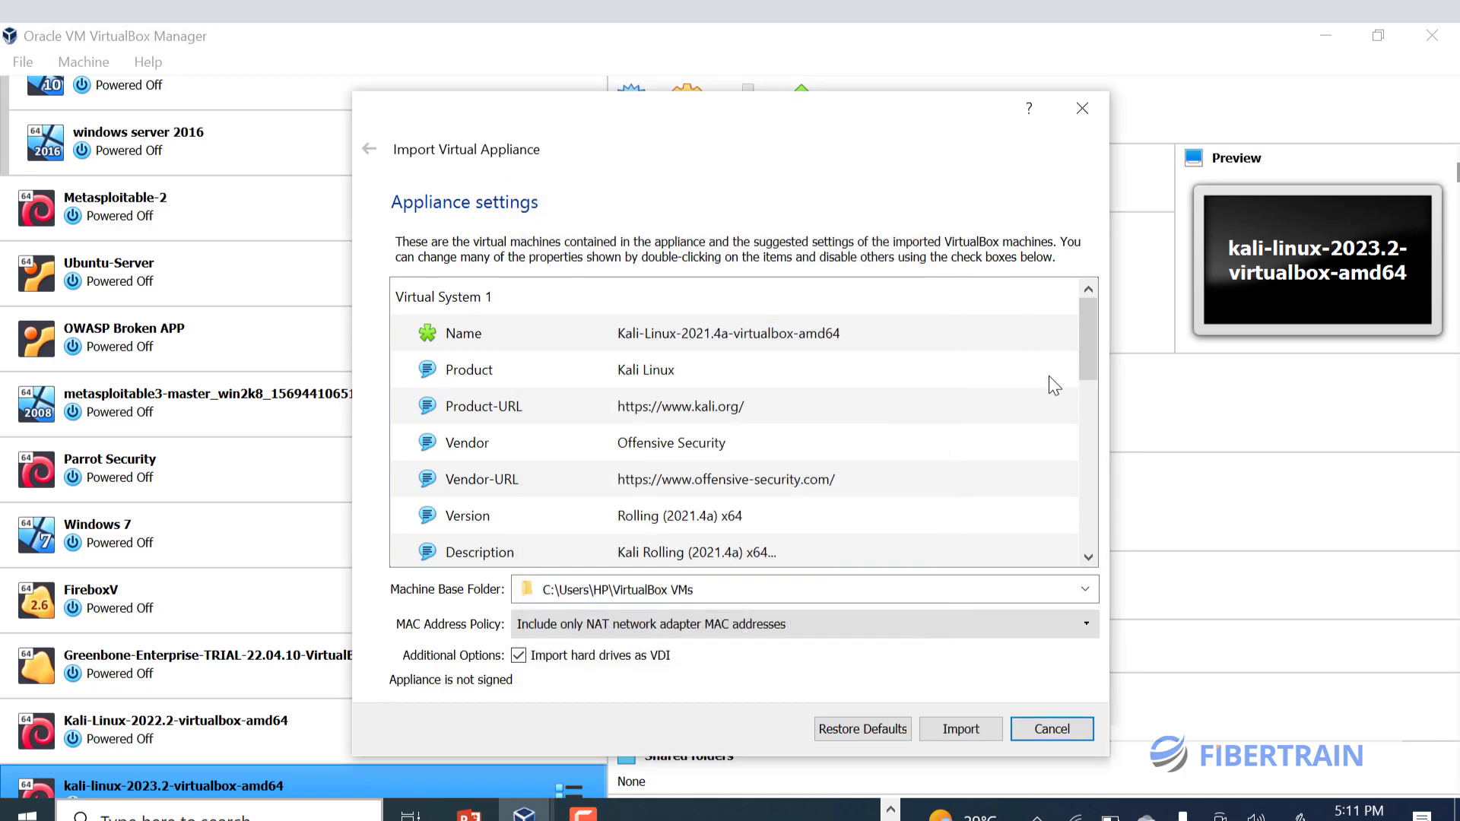
pyautogui.click(1052, 730)
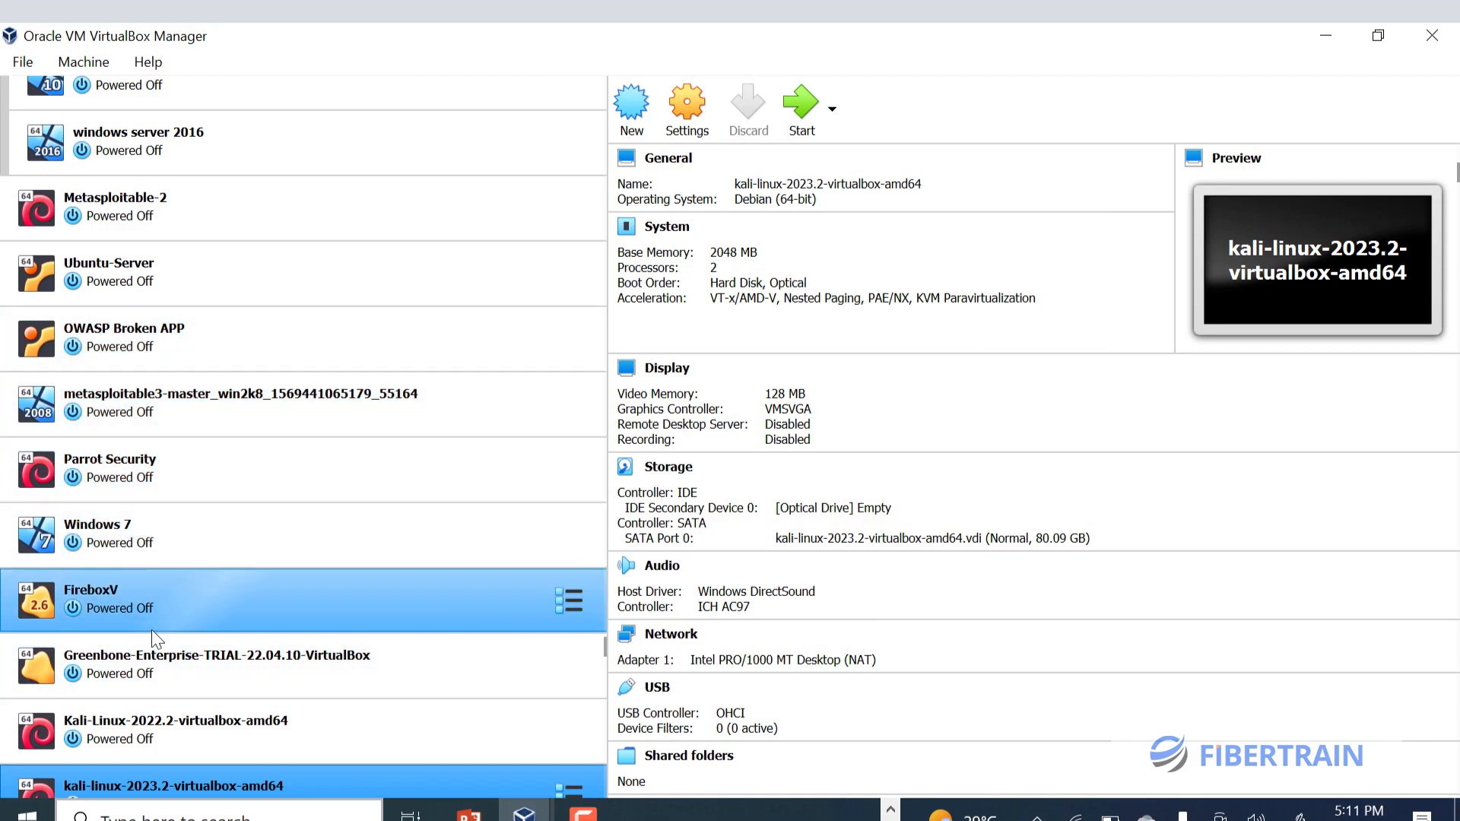
# - Start the kali-linux-2023.2-virtualbox-amd64 virtual machine
pyautogui.scroll(-1, 223, 676)
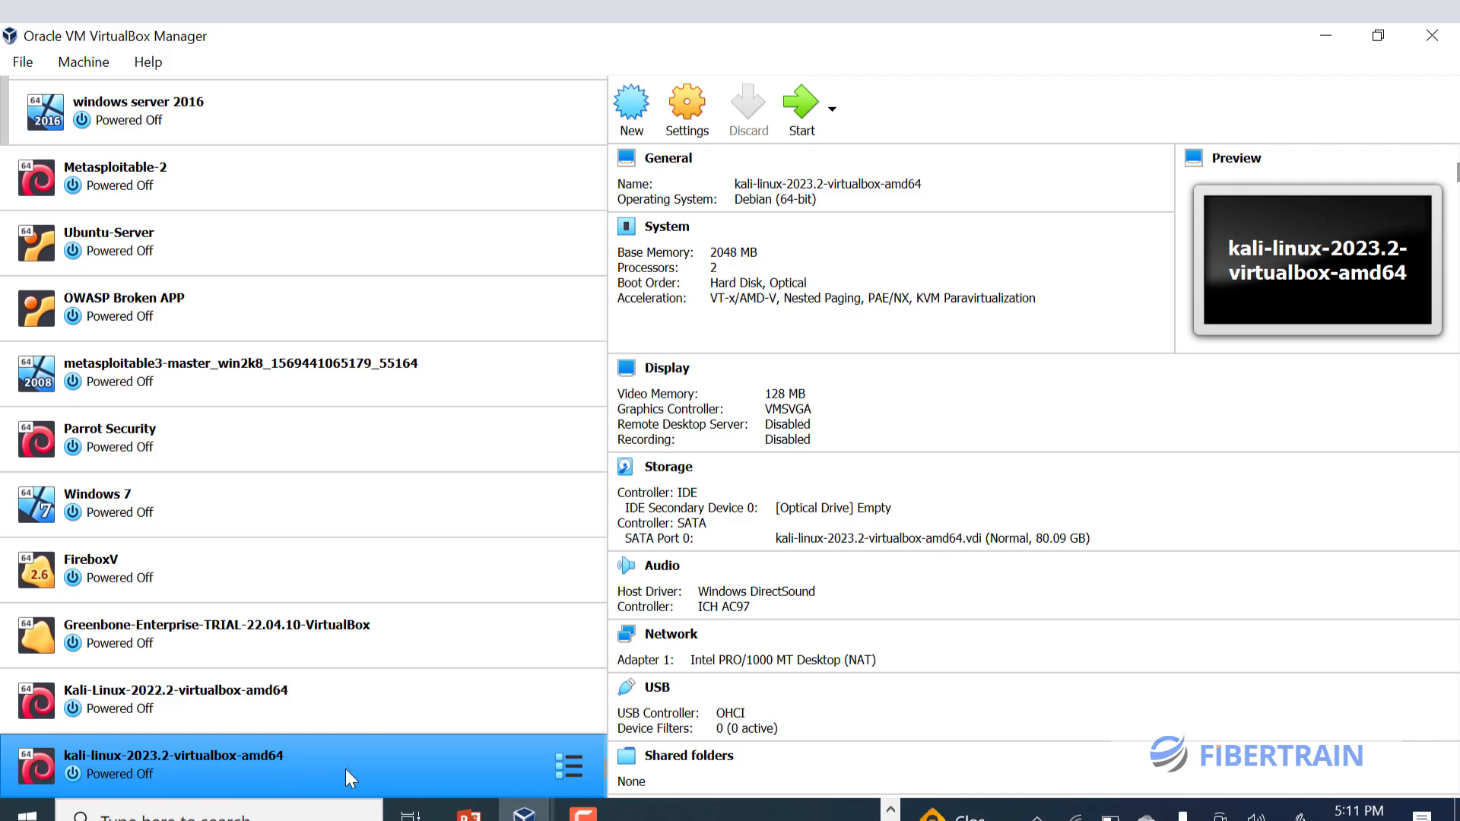
pyautogui.click(800, 103)
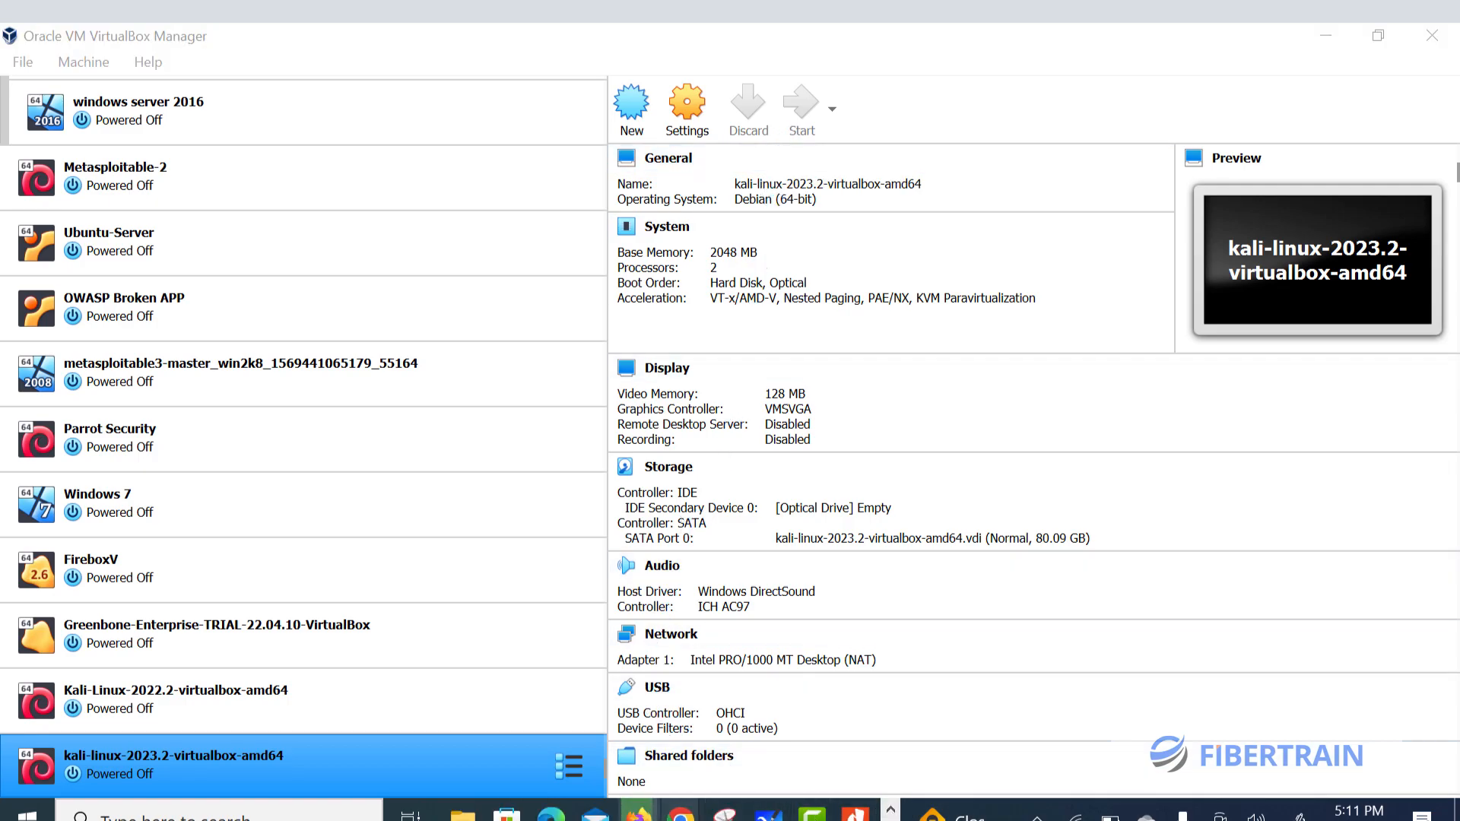
pyautogui.click(768, 812)
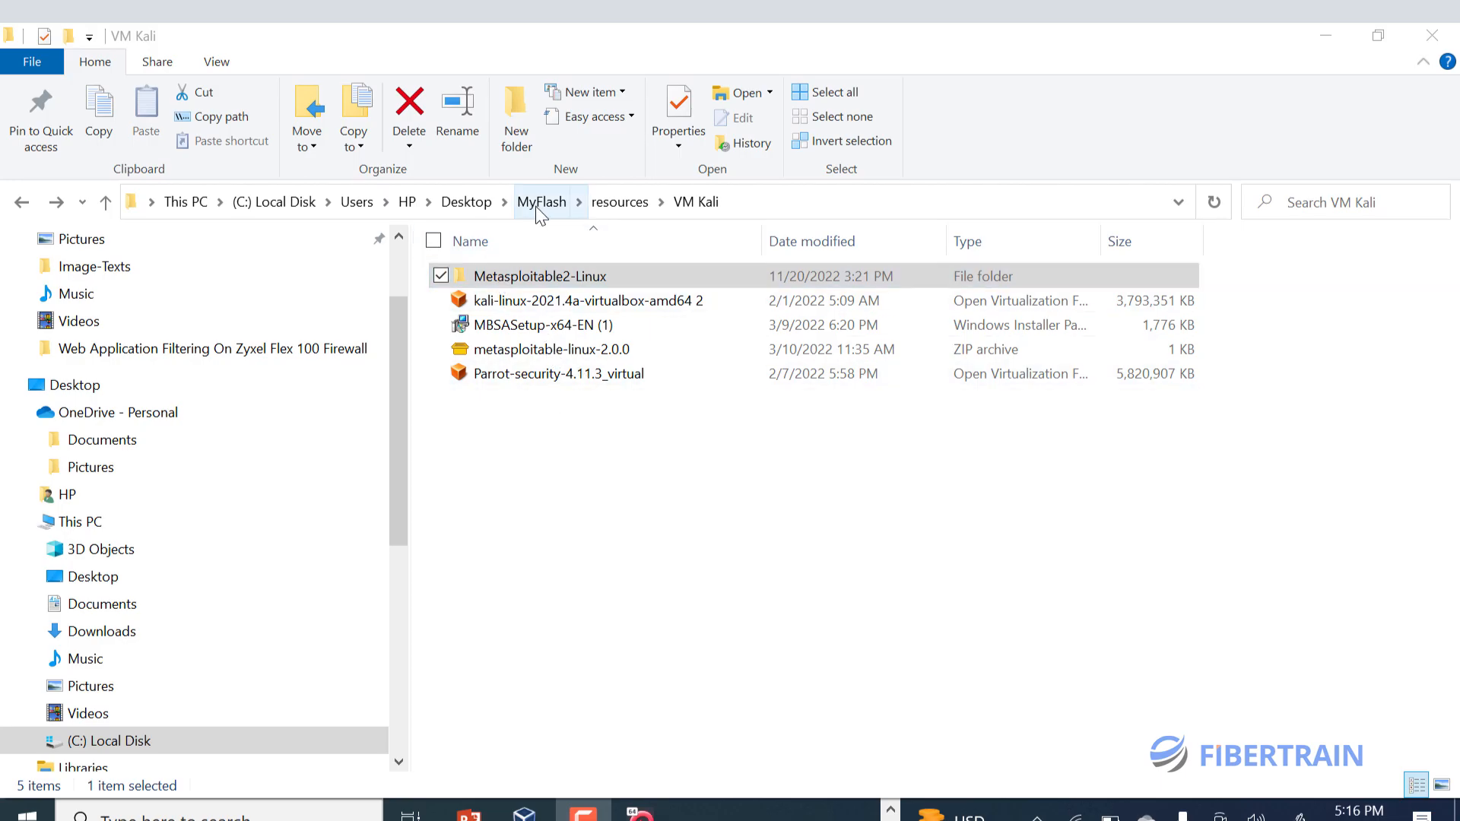
# - Browse from the resources folder into Server Administration and Win-10-ro.iso to view the Windows image file
pyautogui.click(609, 207)
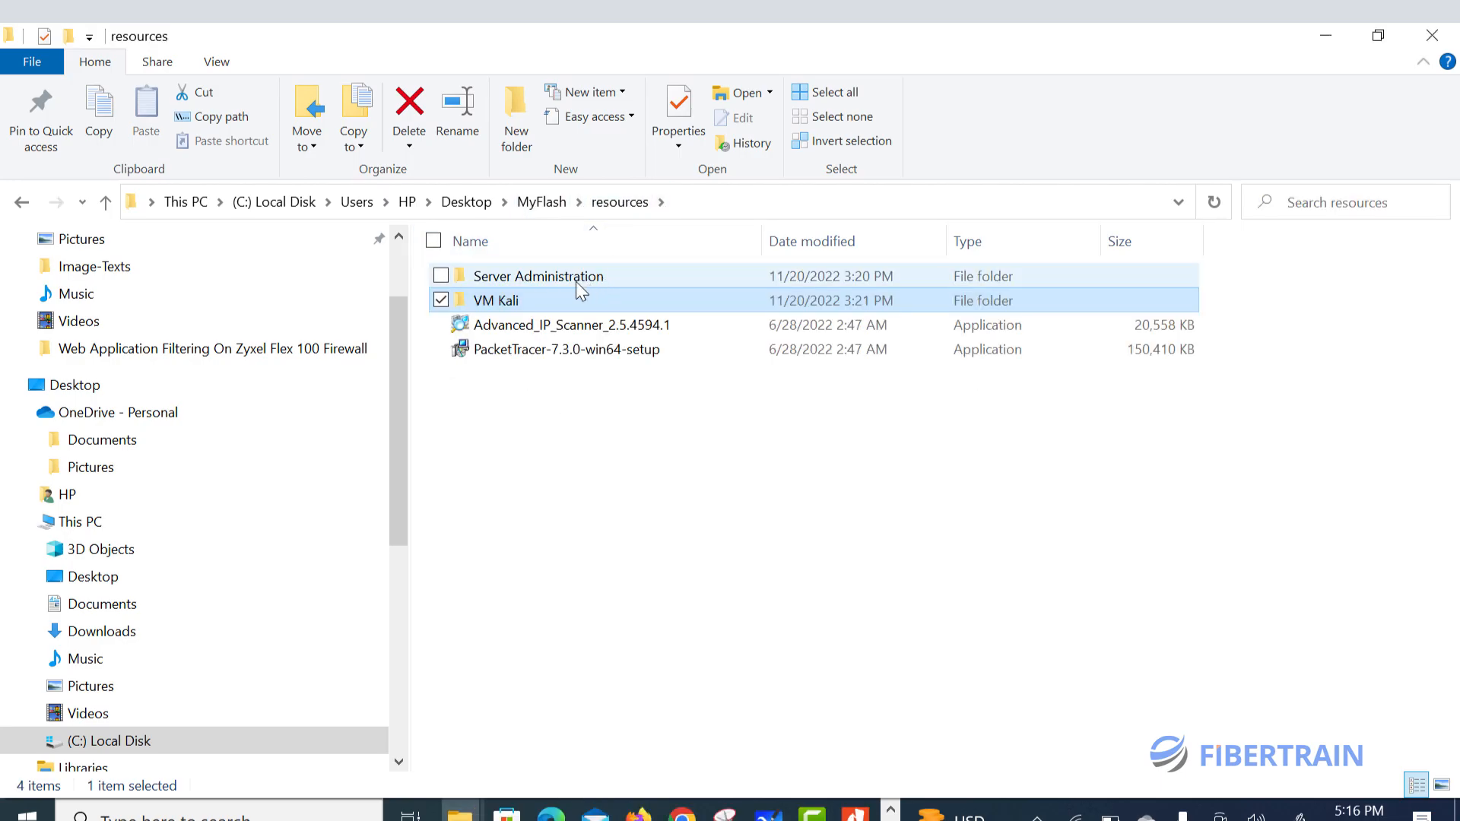
pyautogui.click(566, 275)
pyautogui.doubleClick(567, 275)
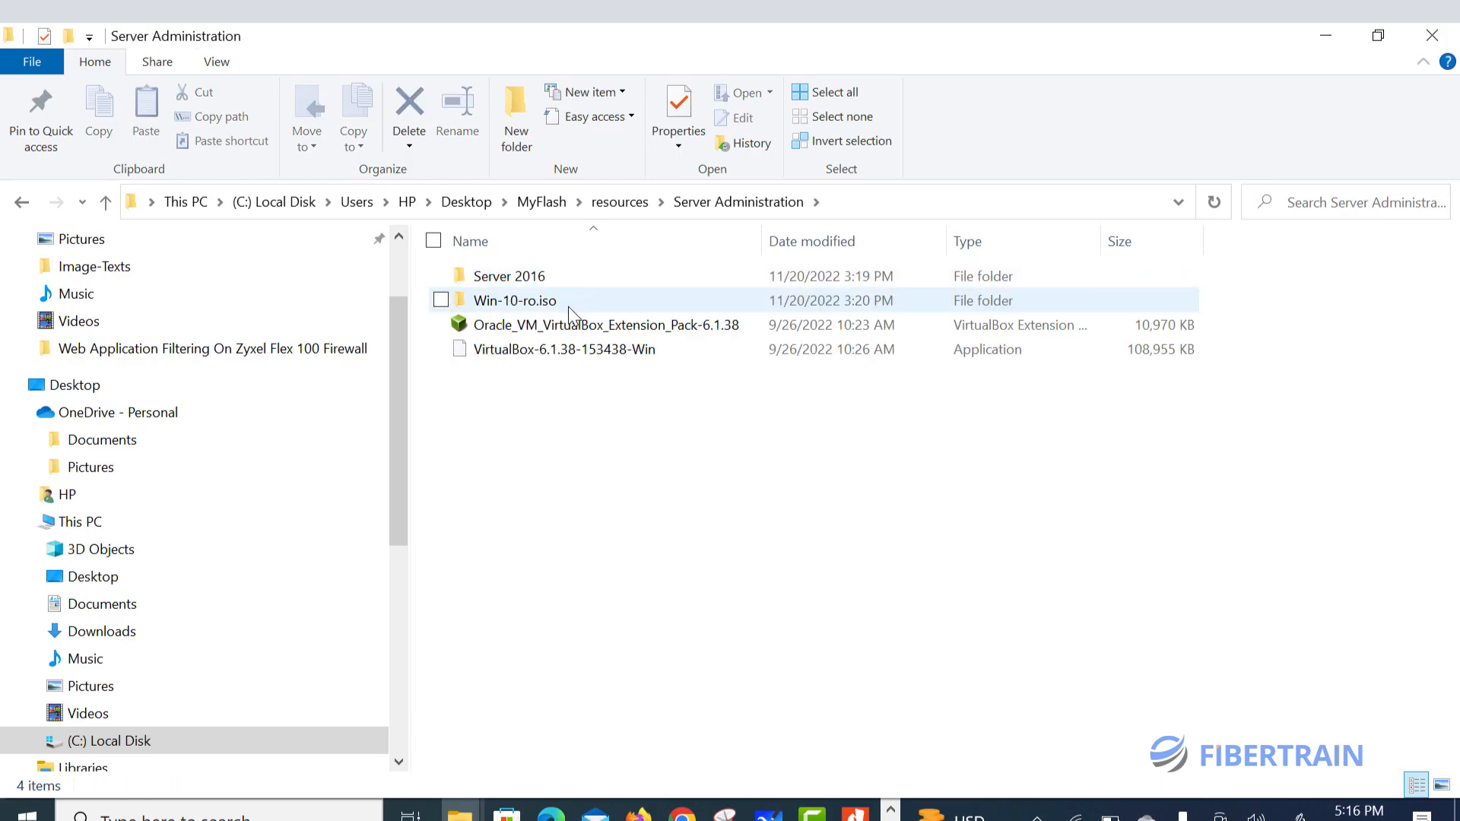
pyautogui.doubleClick(520, 303)
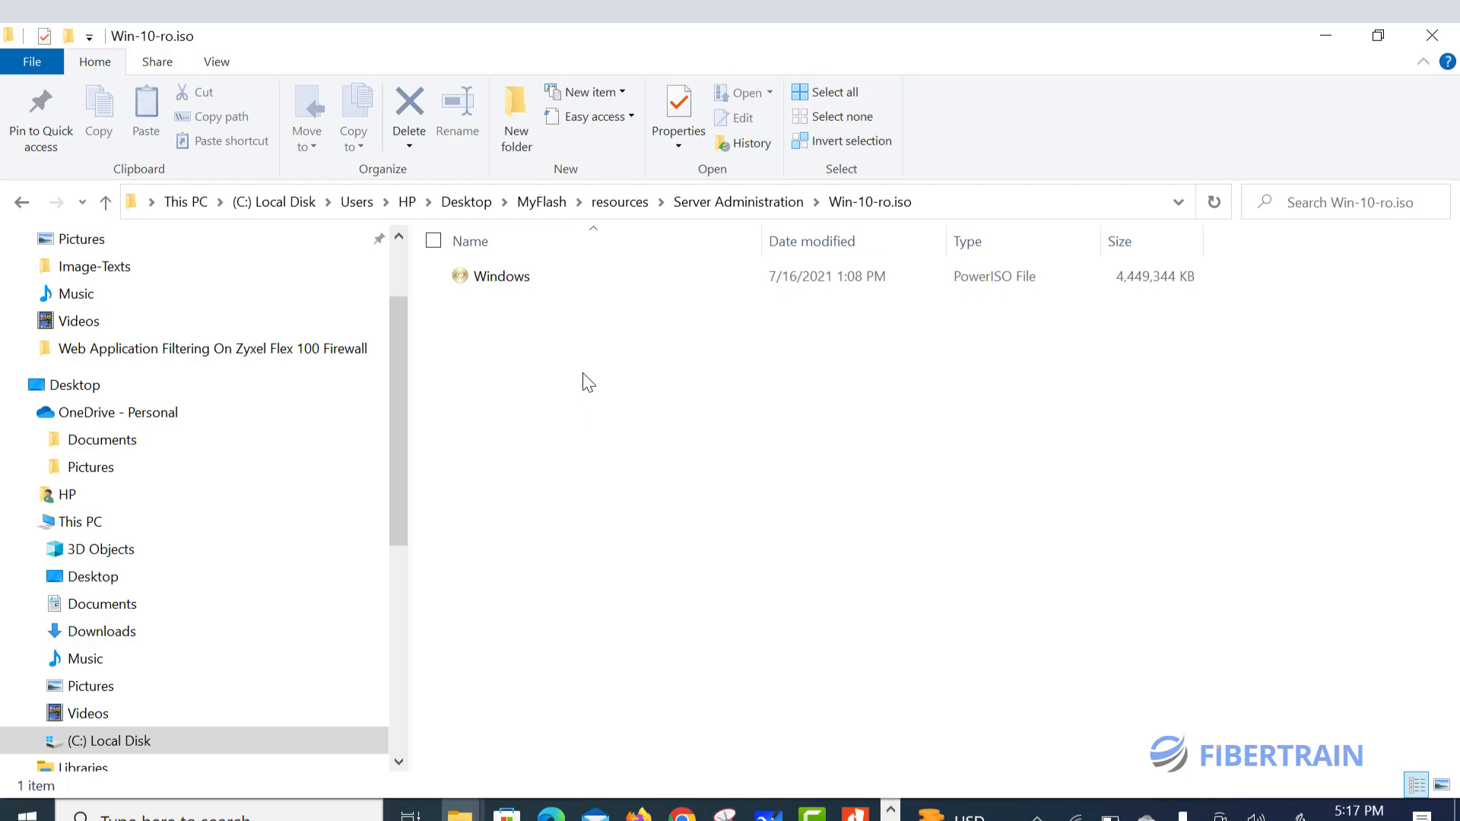
pyautogui.moveTo(520, 282)
# - Return to Oracle VM VirtualBox Manager and show the window of the running kali-linux-2023.2-virtualbox-amd64 machine
pyautogui.click(890, 820)
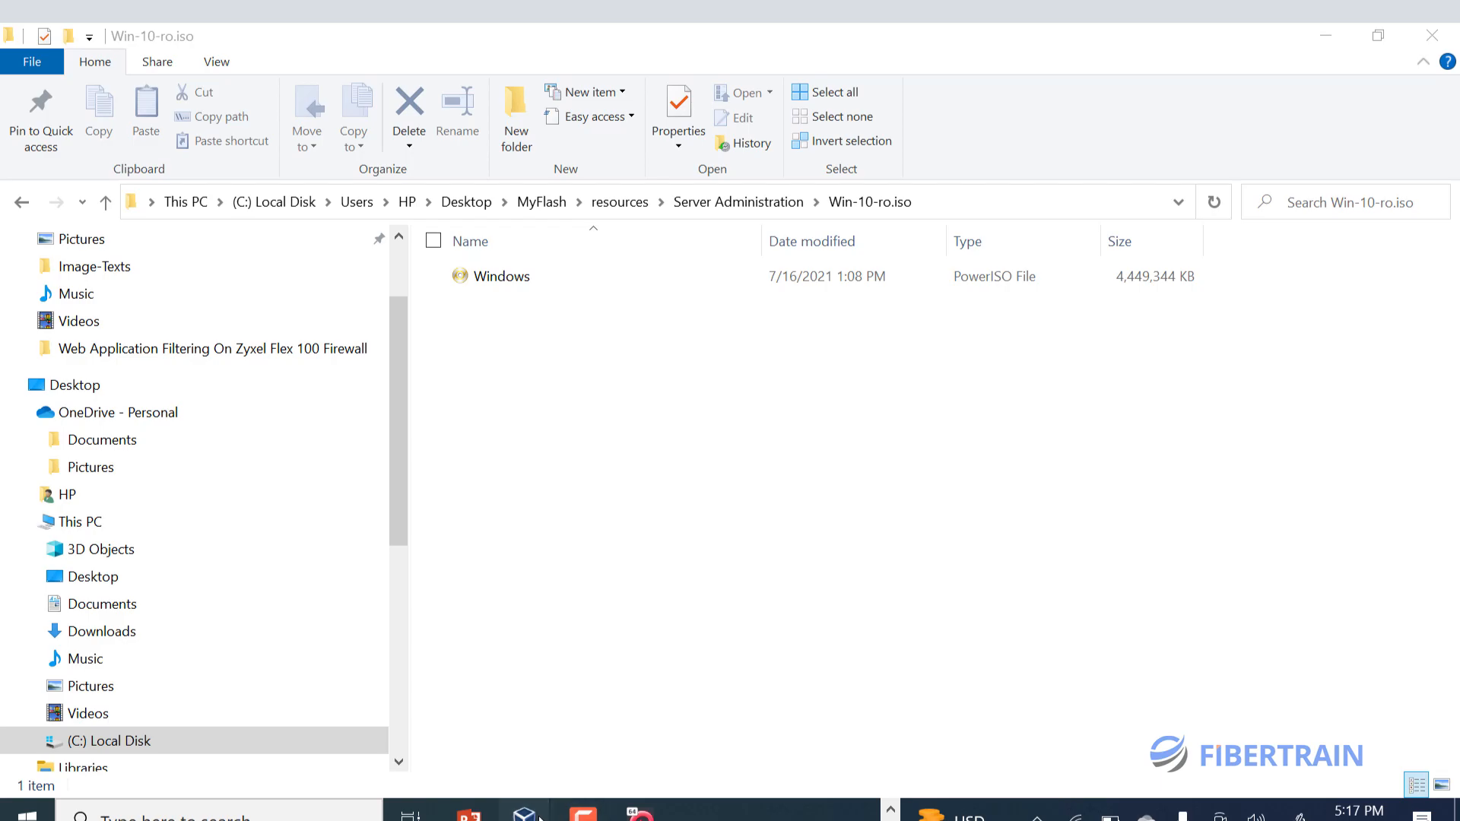
pyautogui.moveTo(538, 818)
pyautogui.click(555, 692)
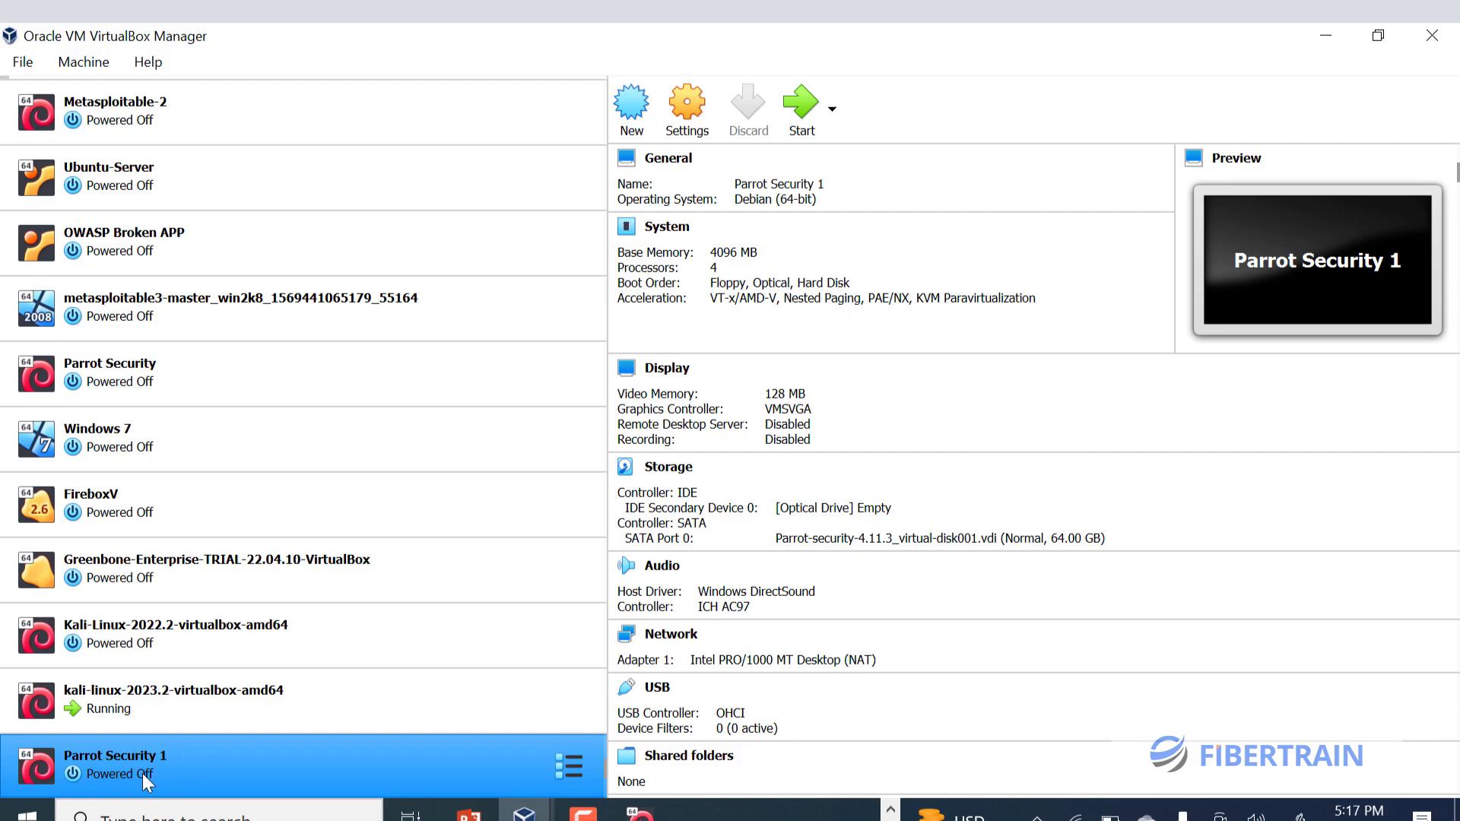
pyautogui.click(144, 692)
pyautogui.doubleClick(145, 694)
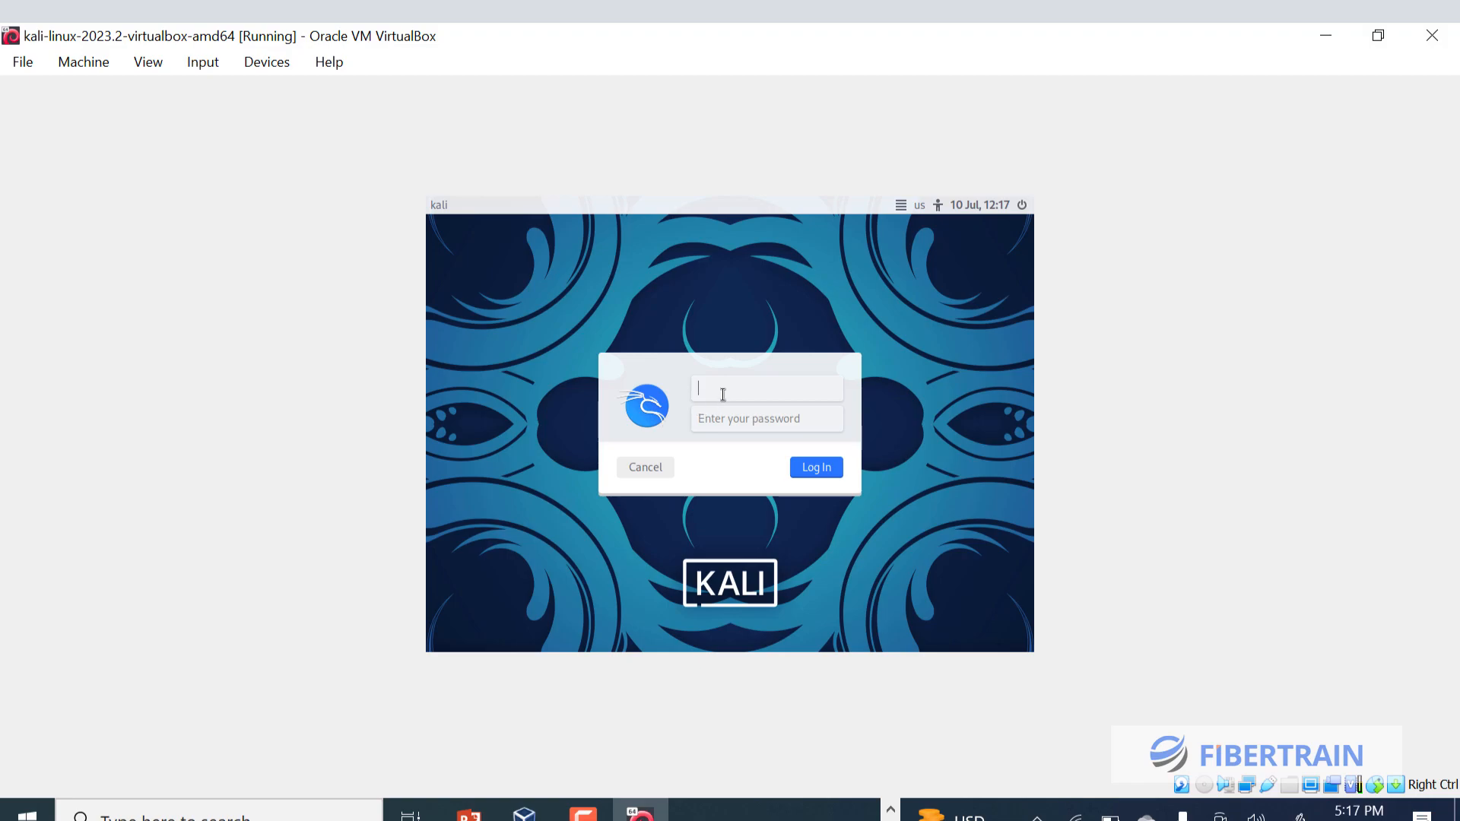
# - Log in to the Kali machine by entering the account's username and password
pyautogui.write('kali')
pyautogui.press('Tab')
pyautogui.write('kali')
pyautogui.press('Return')
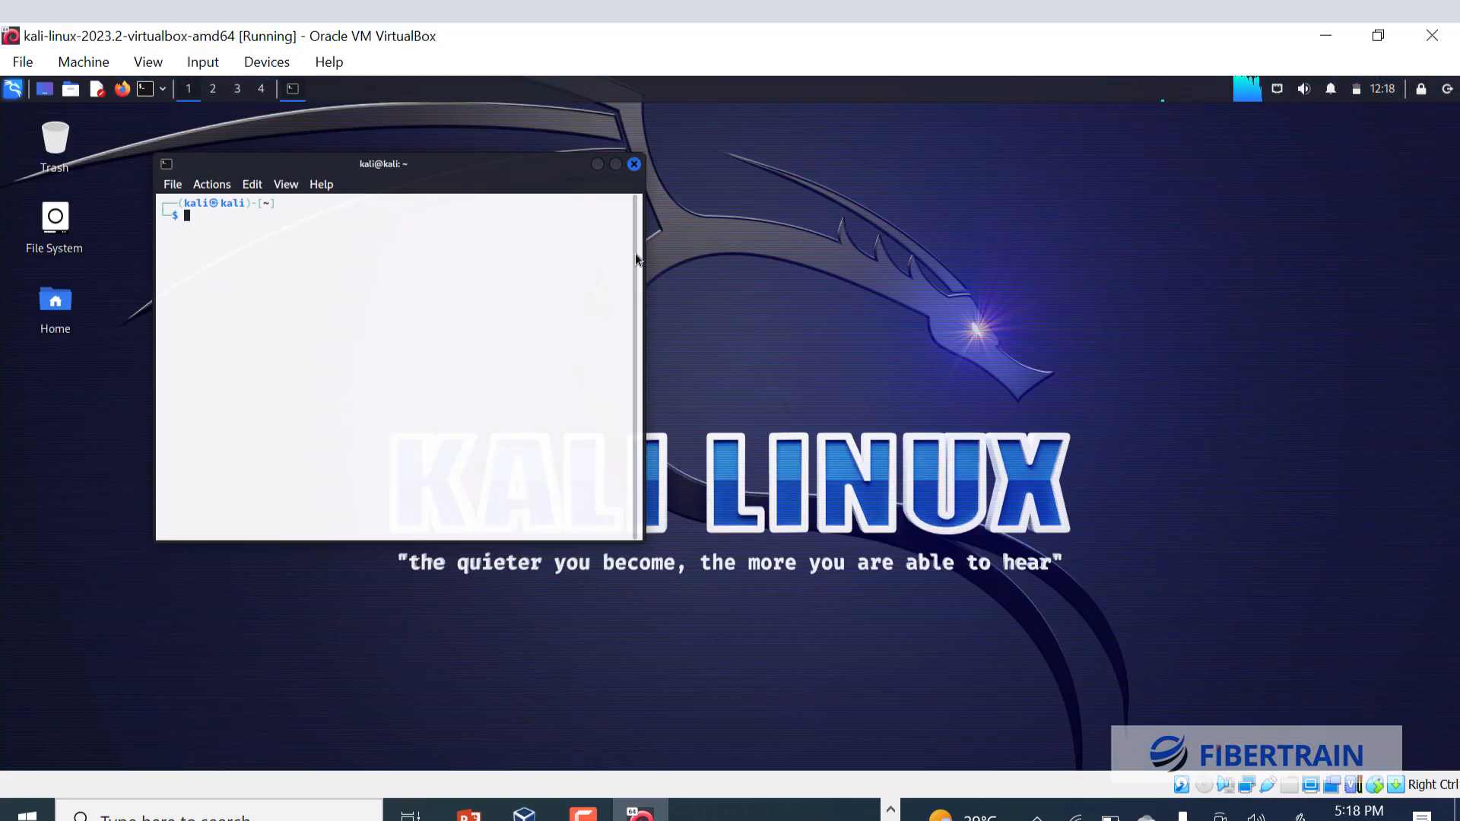
# - Widen the terminal window across most of the Kali desktop and enlarge its text by four levels
pyautogui.moveTo(636, 259); pyautogui.dragTo(1141, 320)
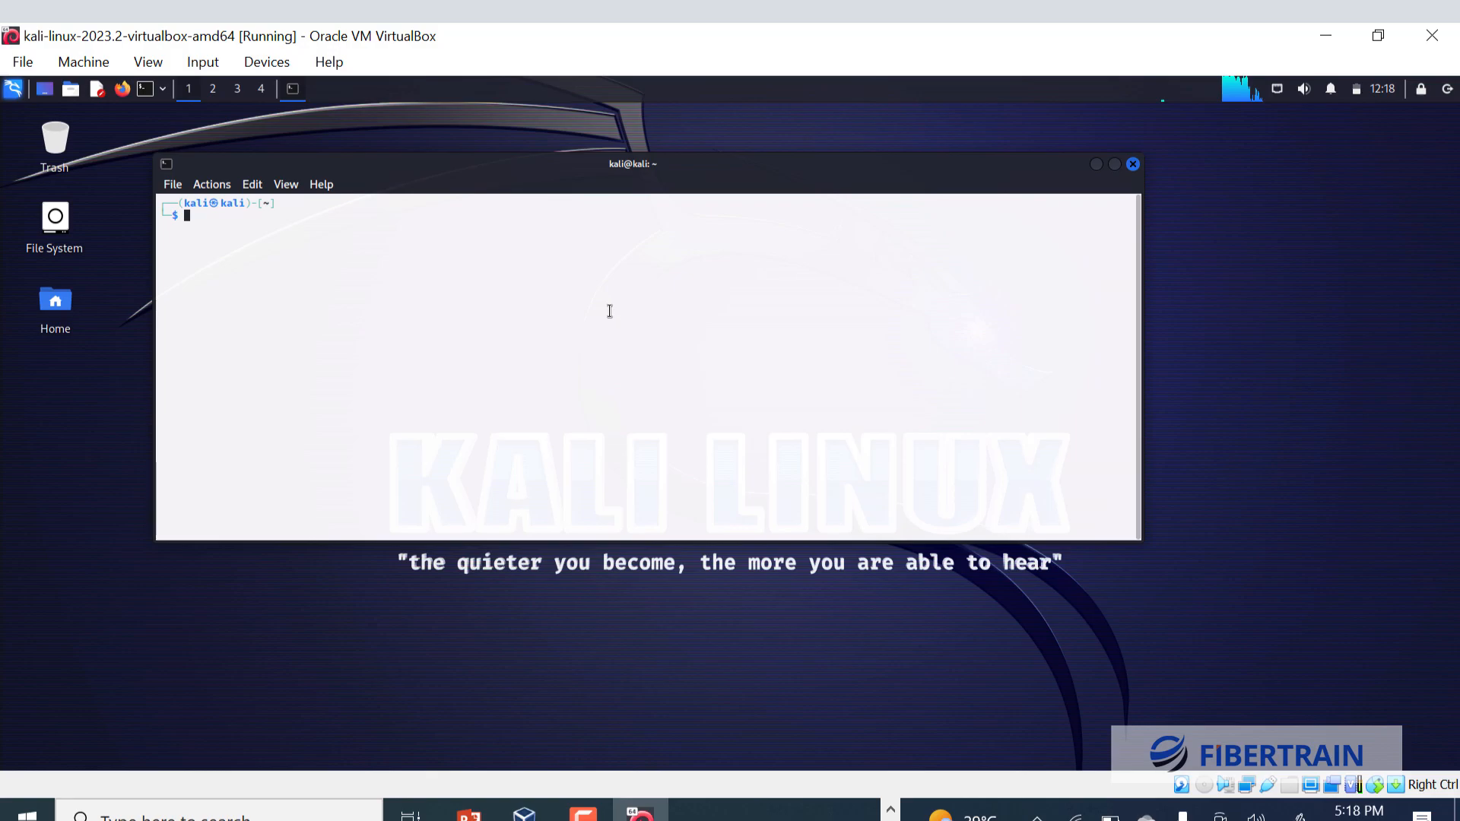
pyautogui.hotkey('ctrl', '+')
pyautogui.hotkey('ctrl', '+')
pyautogui.hotkey('ctrl', '+')
pyautogui.hotkey('ctrl', '+')
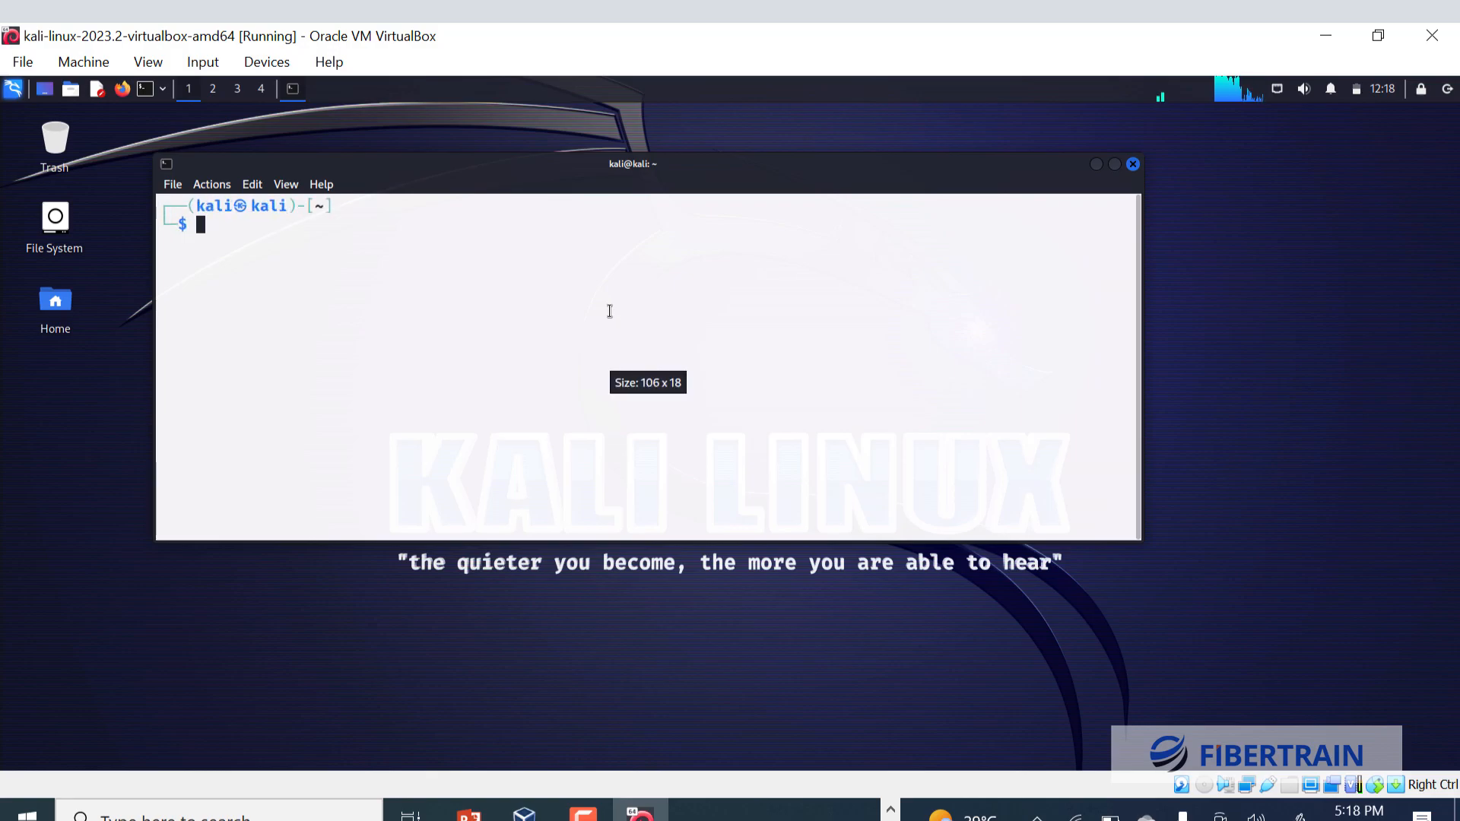
# - Ping google.com from the Kali terminal and stop the ping after several replies
pyautogui.write('ping g')
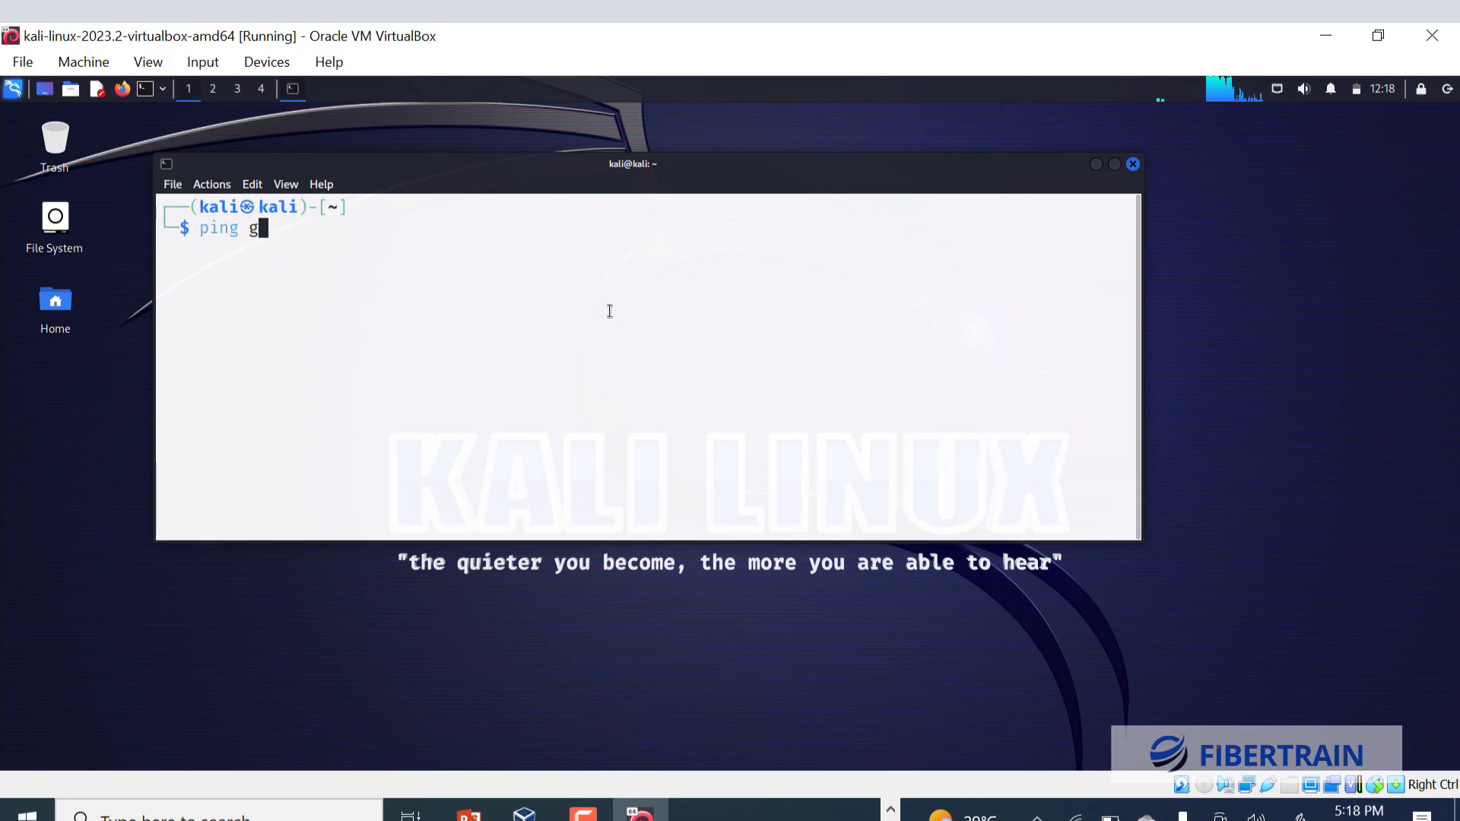
pyautogui.write('oogle.com')
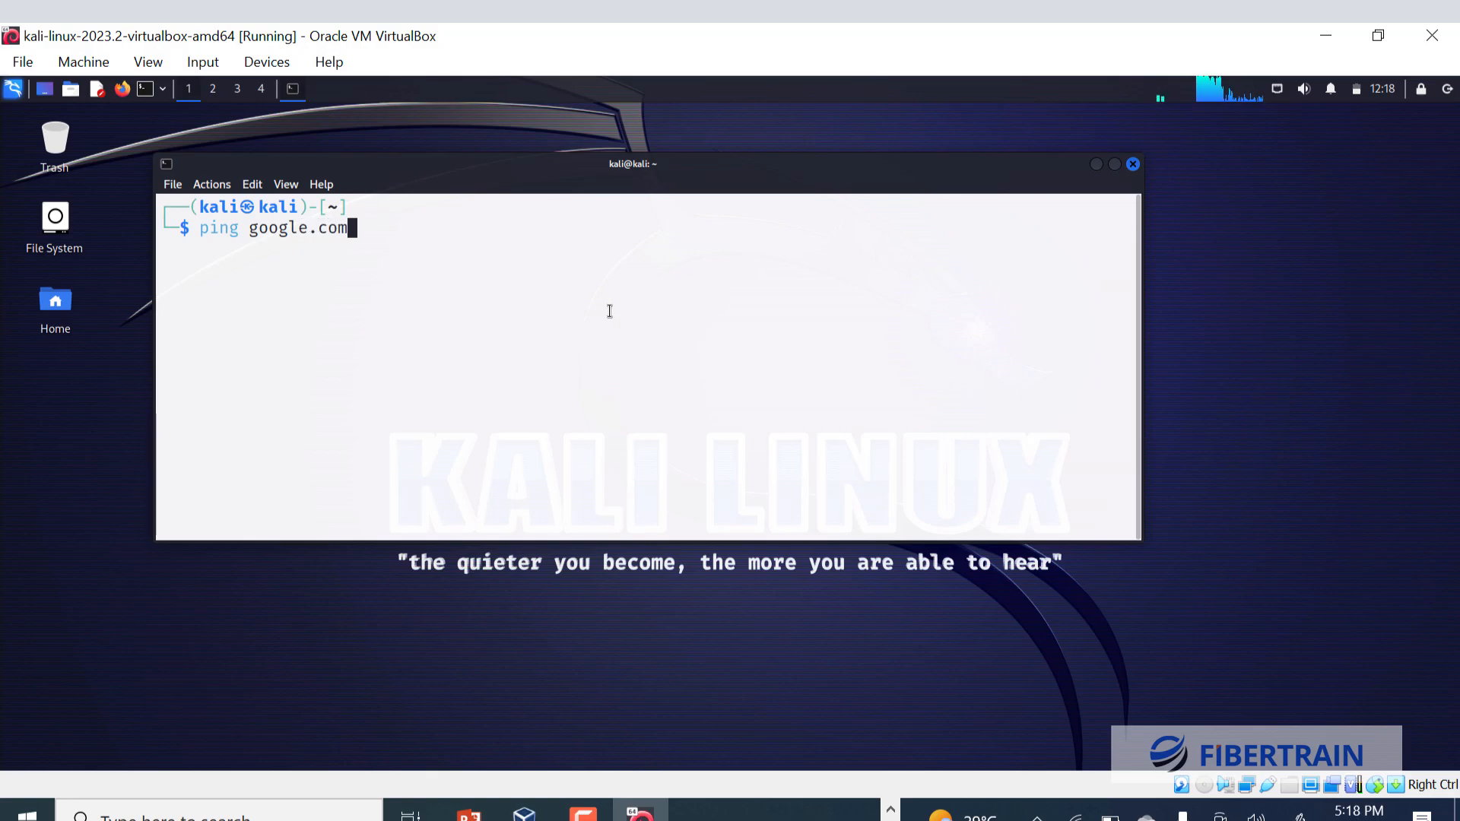
pyautogui.press('Return')
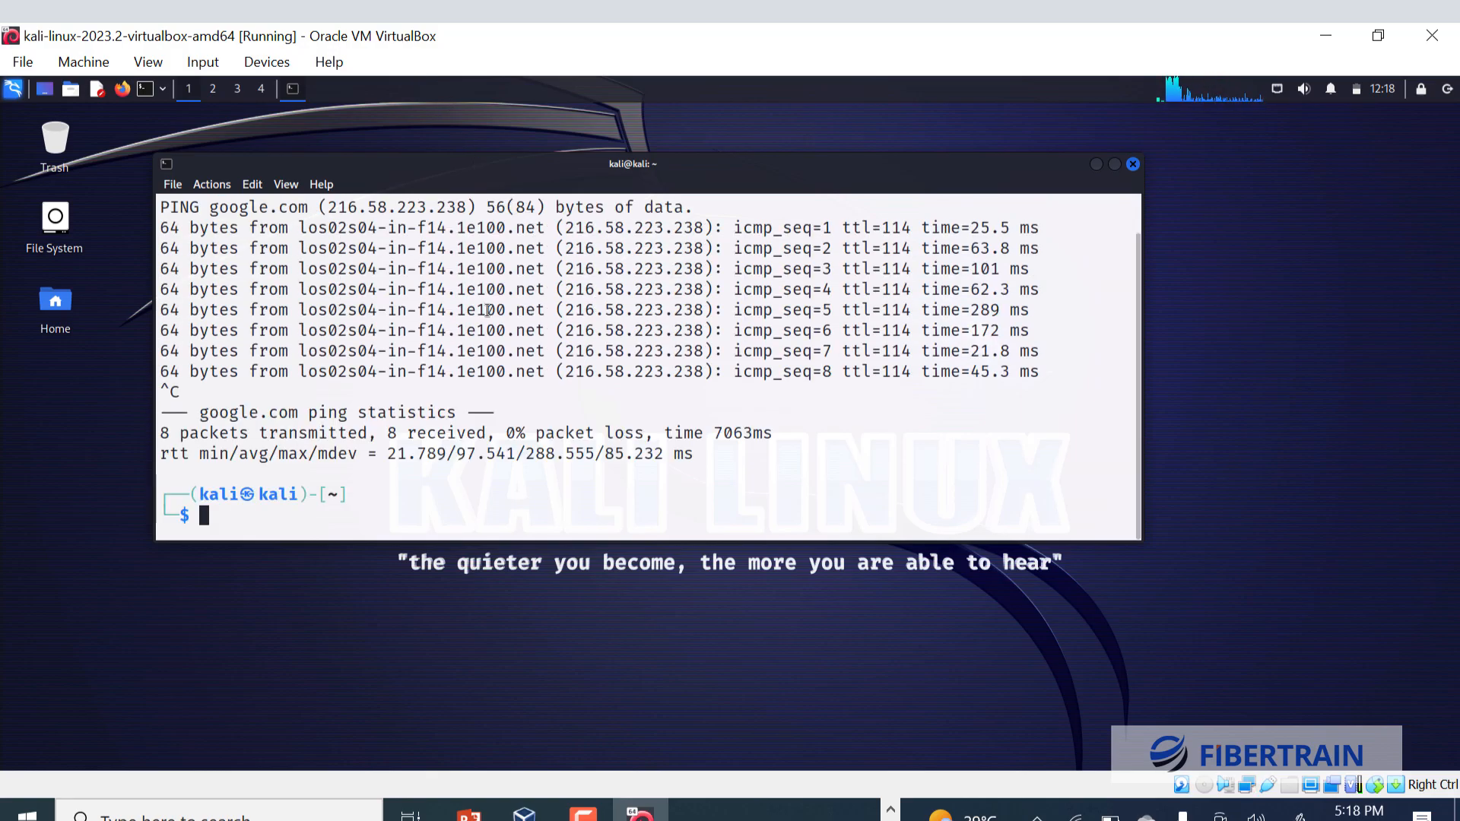
# - Minimize the running Kali machine and select the Windows-10 machine in New group
pyautogui.click(1320, 35)
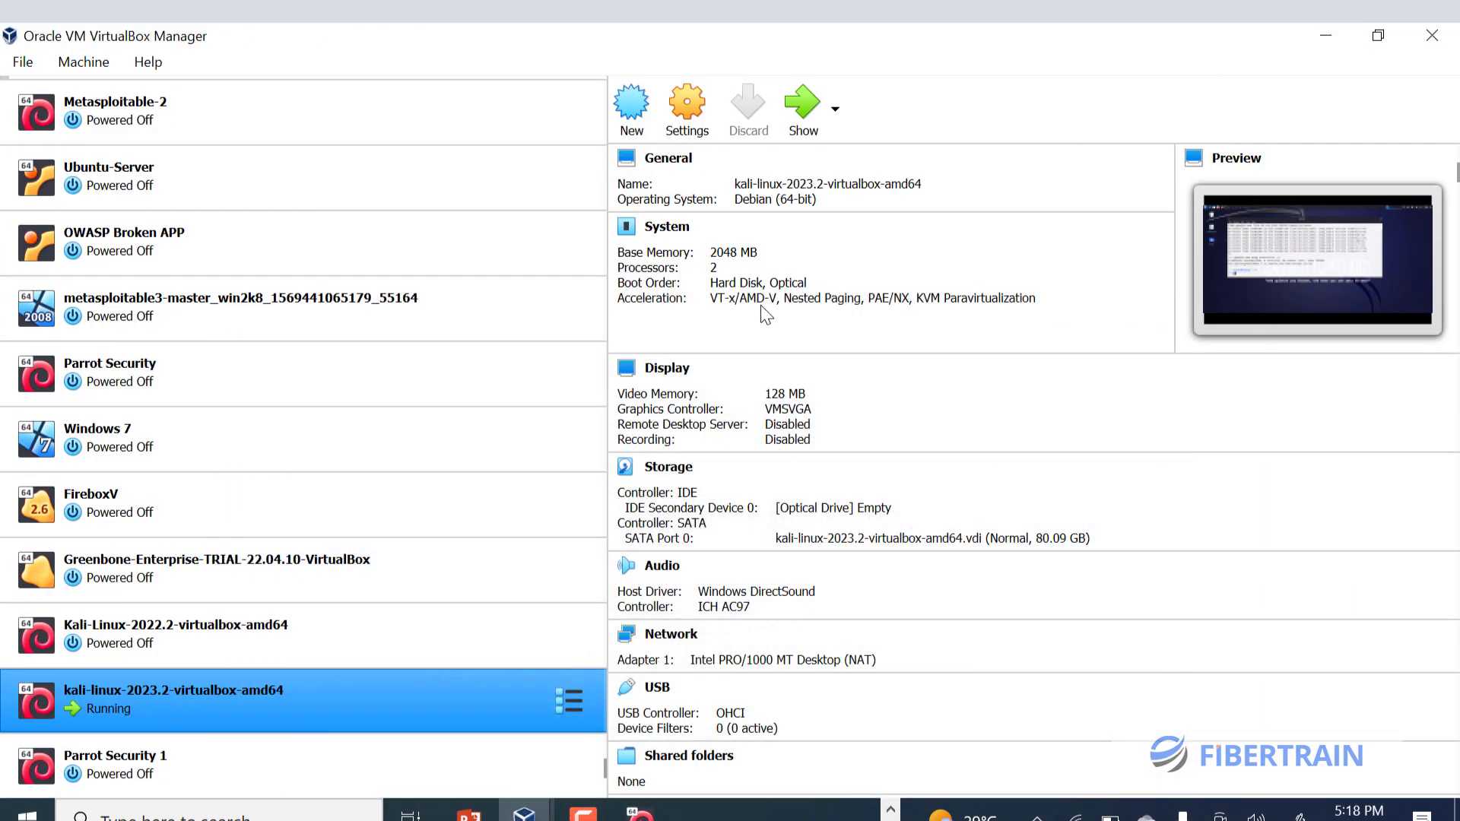
pyautogui.scroll(3, 259, 274)
pyautogui.click(169, 190)
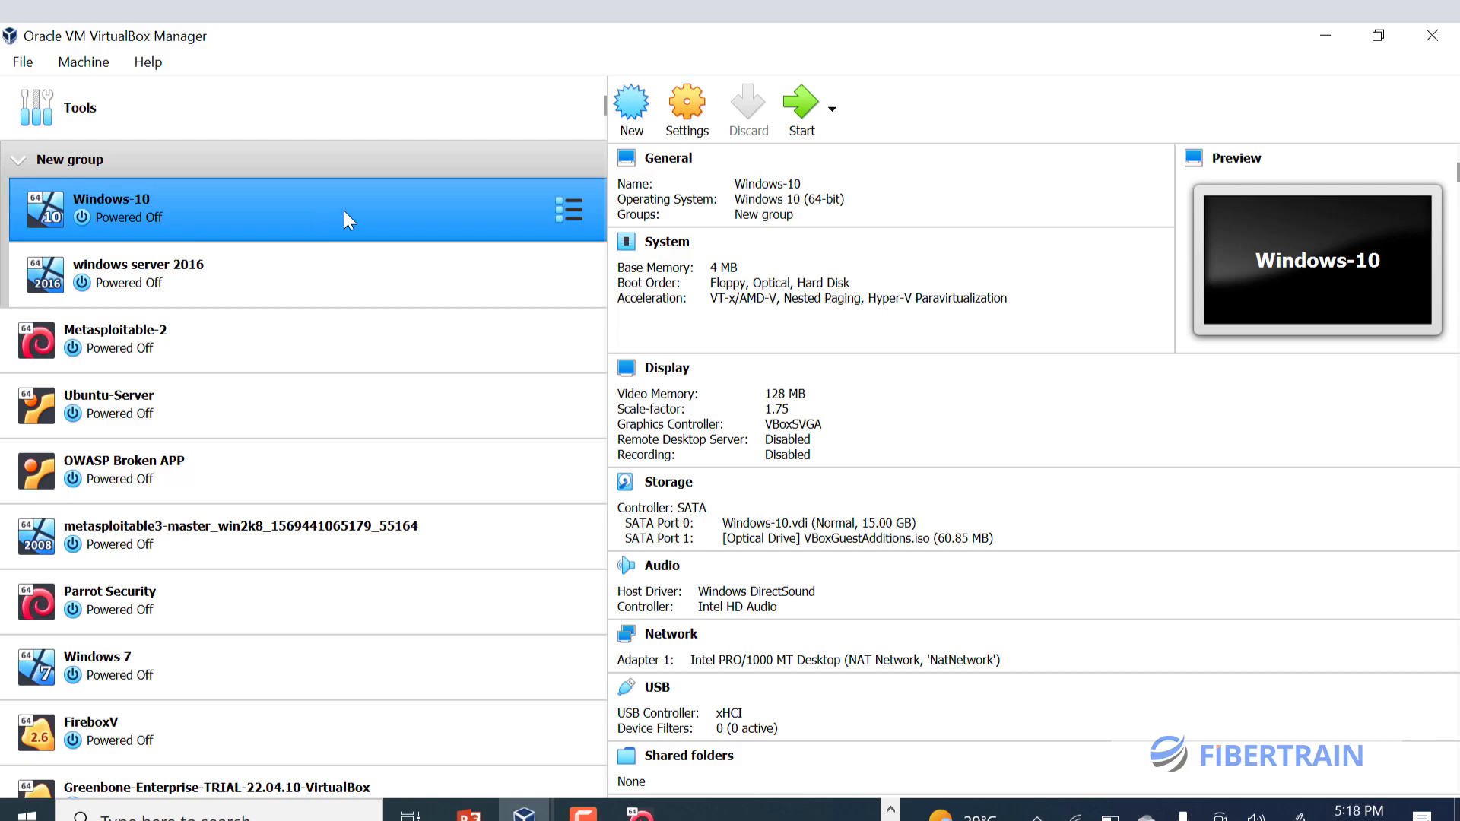
# - Create a Windows 10 (64-bit) virtual machine named "Windows-10 backup" with 1024 MB of memory
pyautogui.click(629, 114)
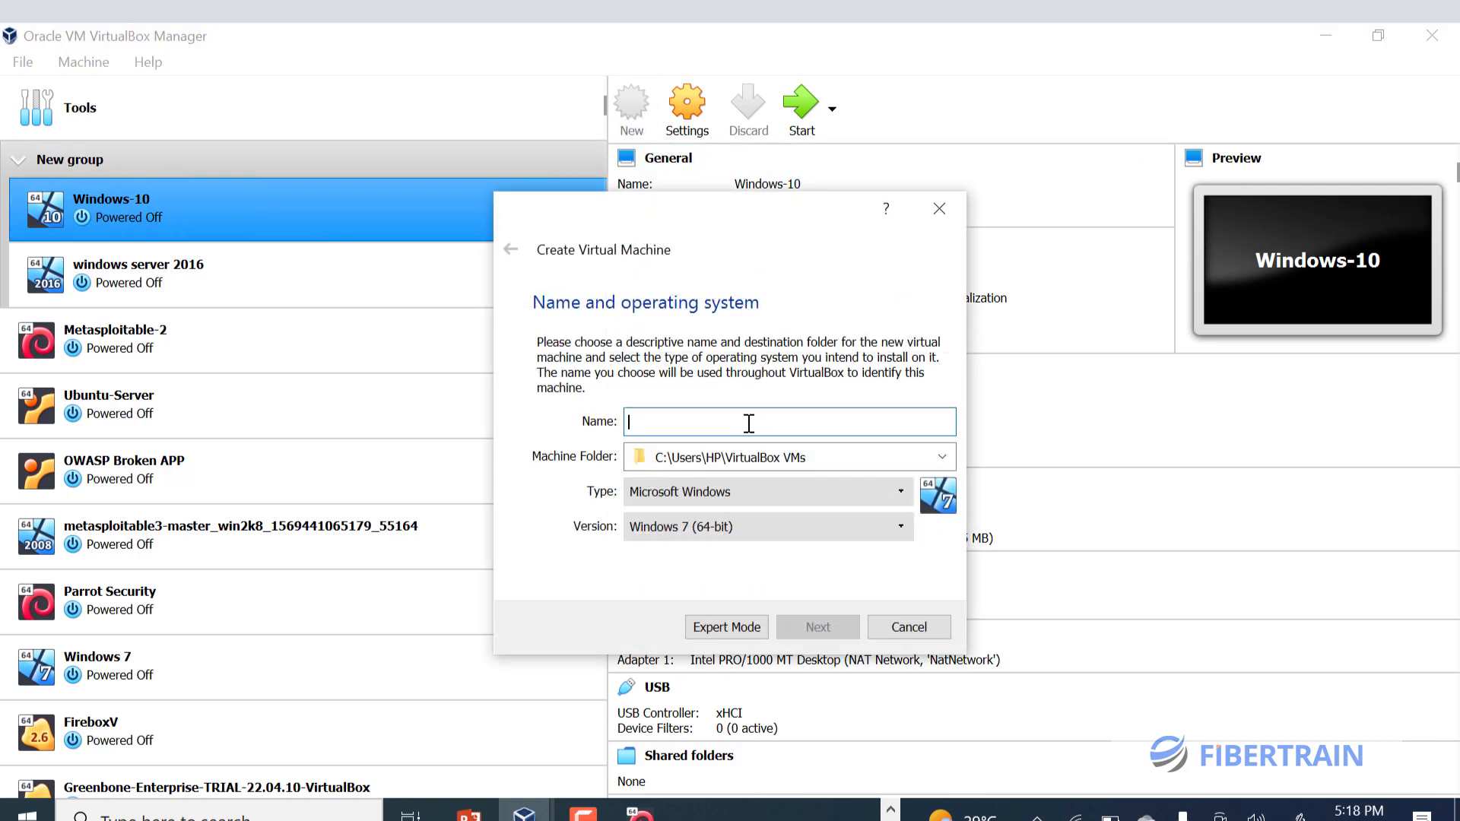
pyautogui.write('W')
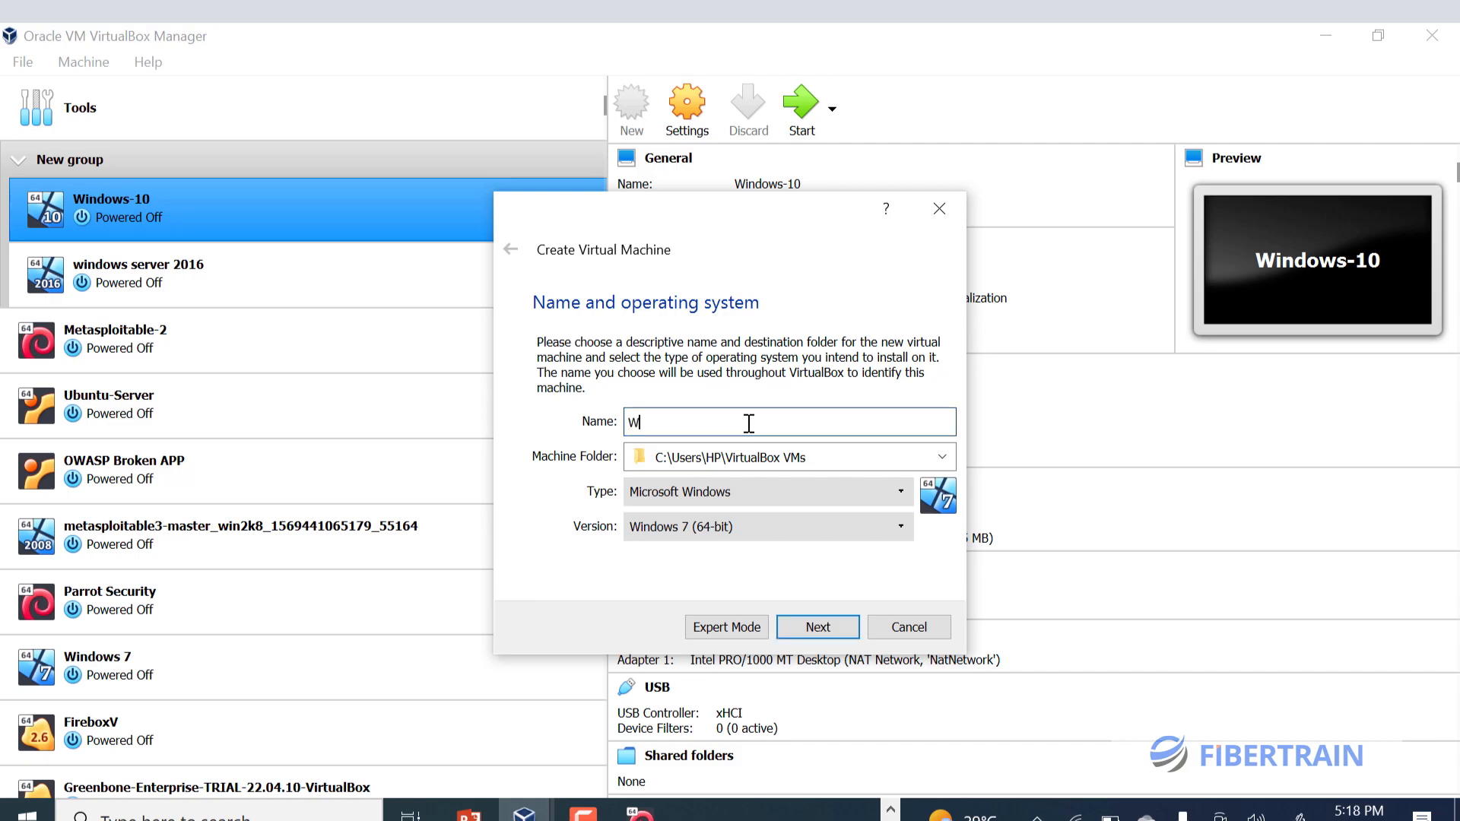
pyautogui.write('indows-10 backup')
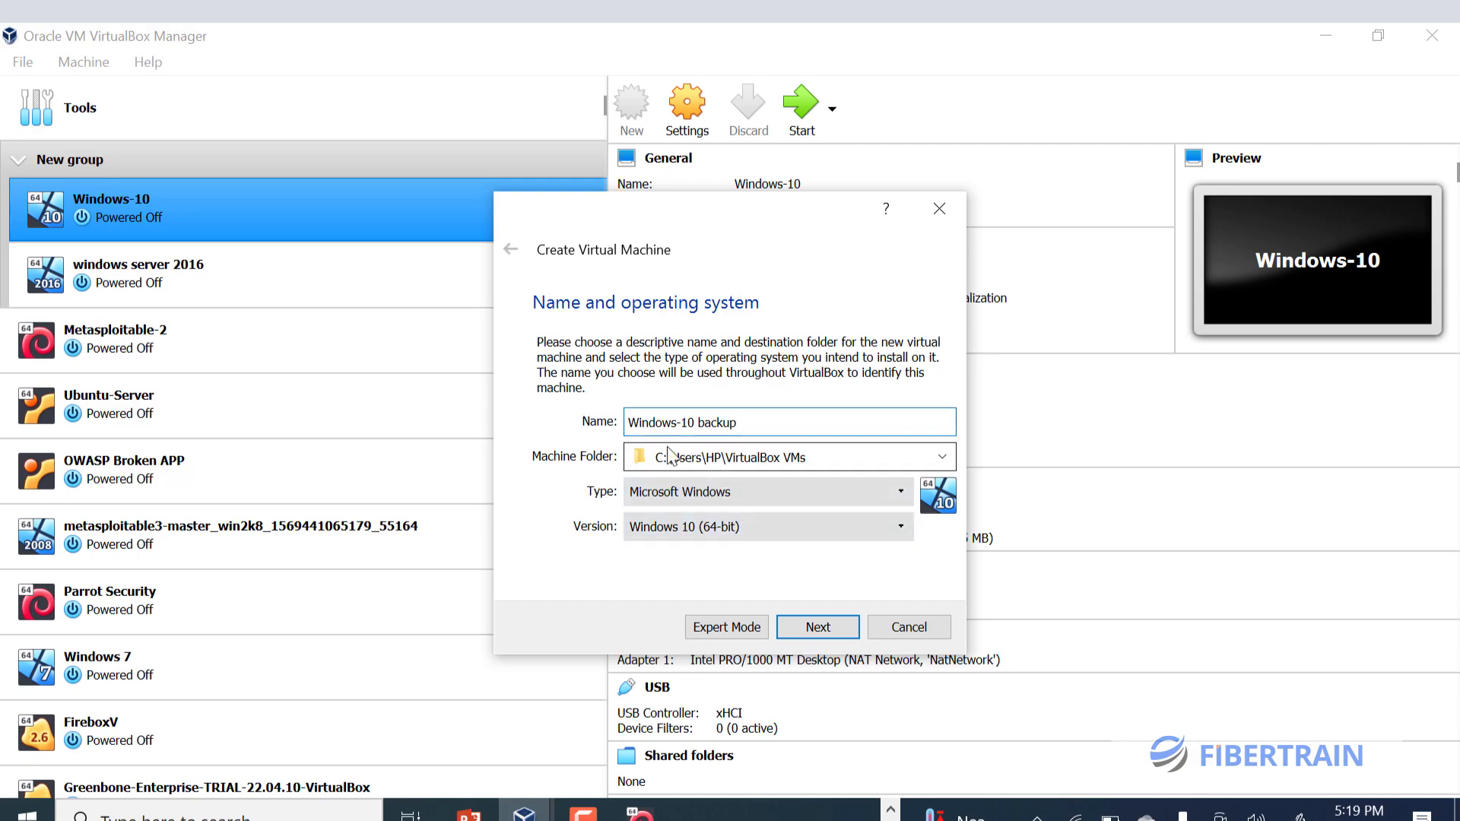
pyautogui.click(813, 626)
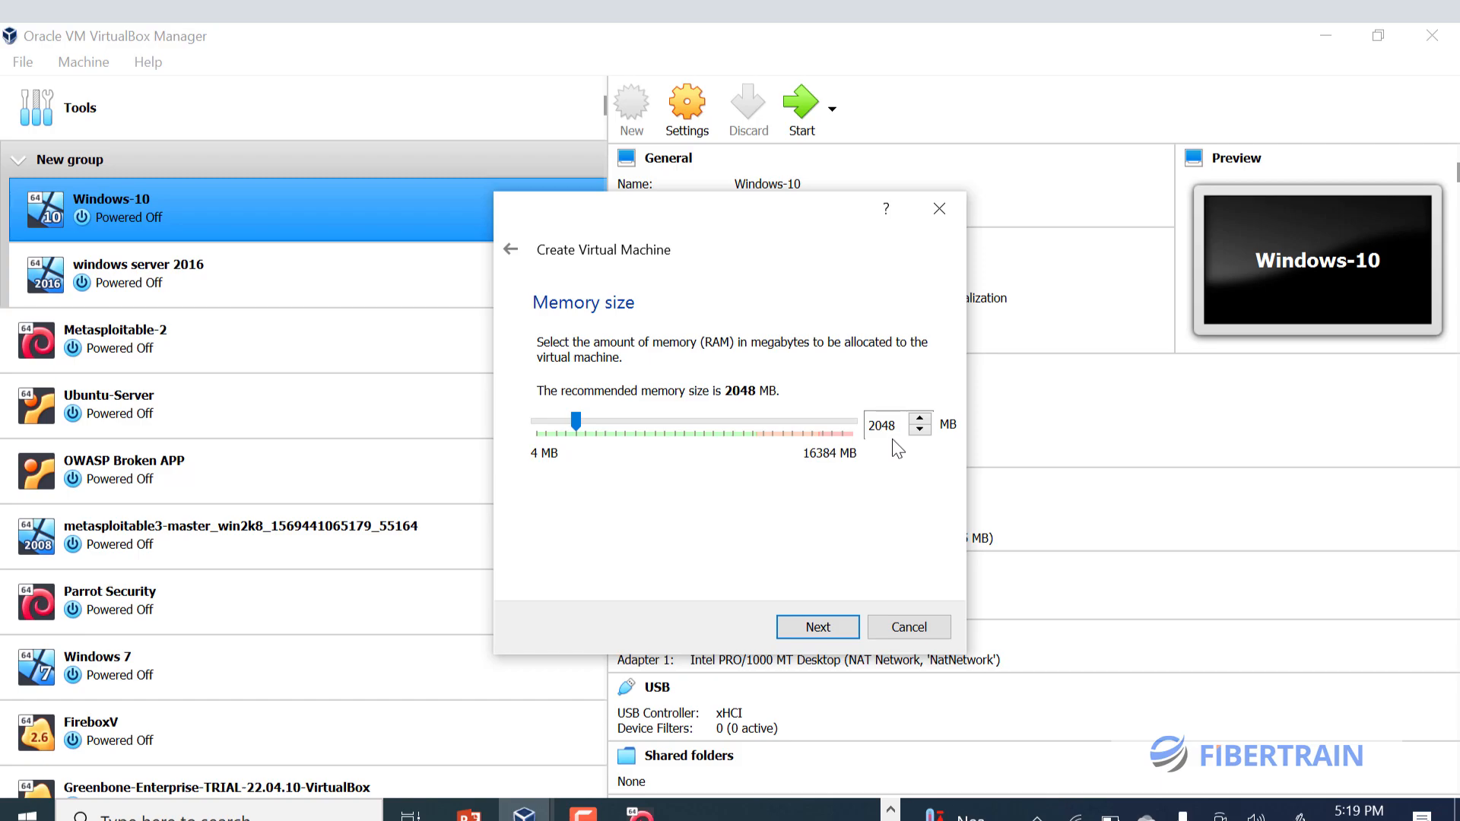
pyautogui.moveTo(900, 423); pyautogui.dragTo(819, 422)
pyautogui.write('1024')
pyautogui.click(829, 622)
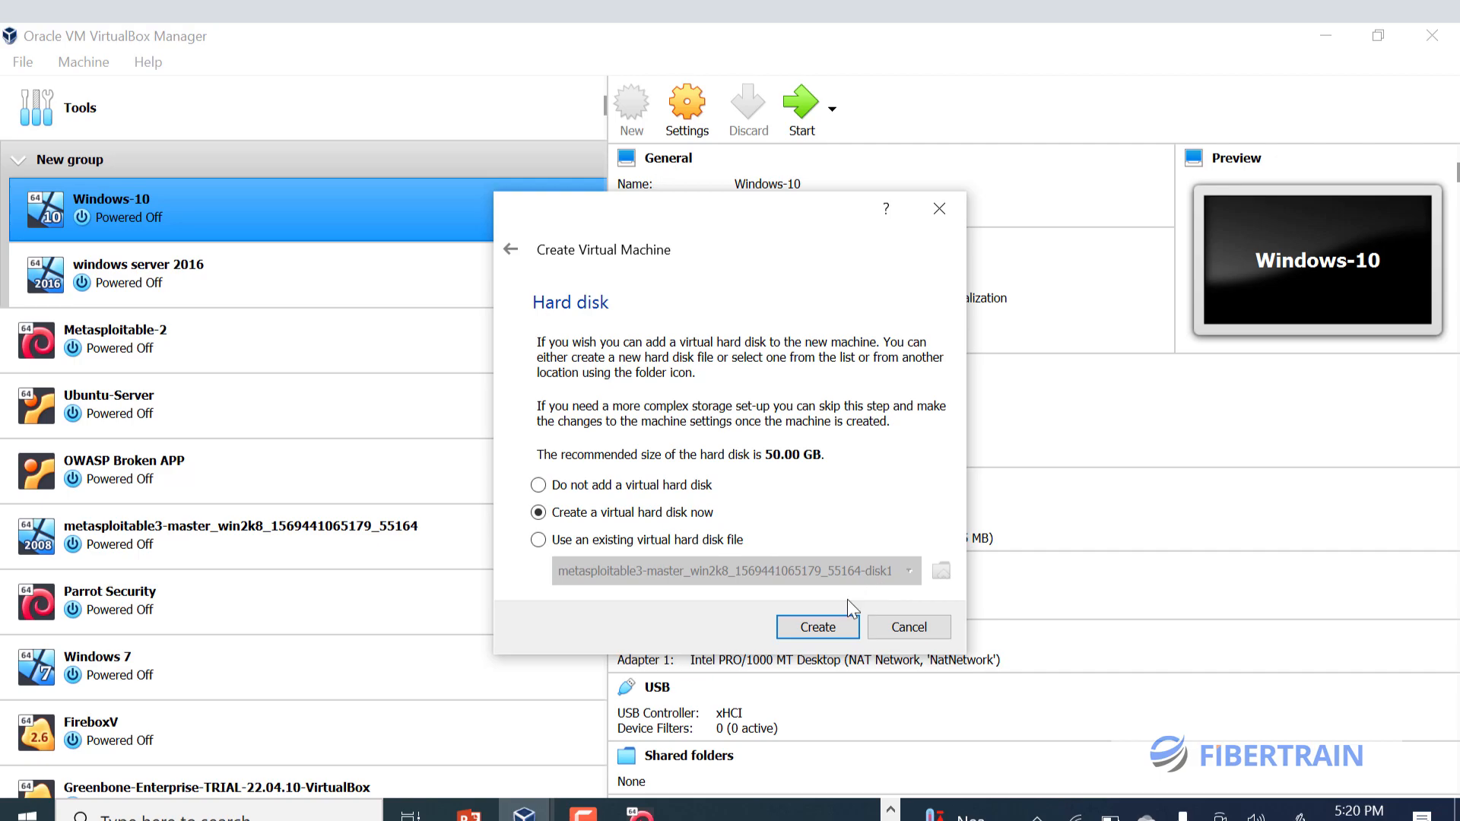
# - Create a fixed-size VDI virtual hard disk of 15 GB for the Windows-10 backup machine
pyautogui.click(817, 626)
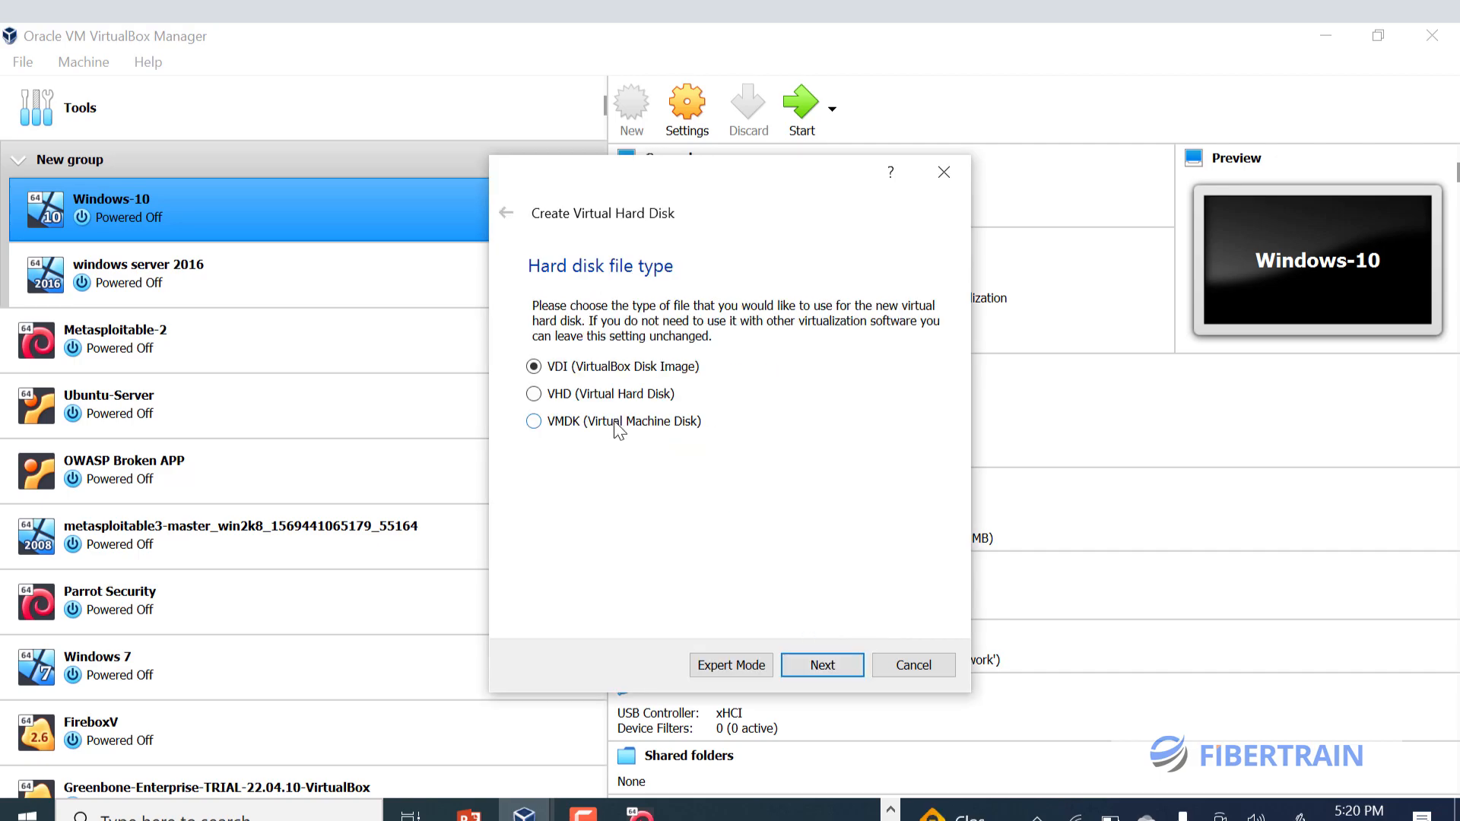
pyautogui.click(833, 672)
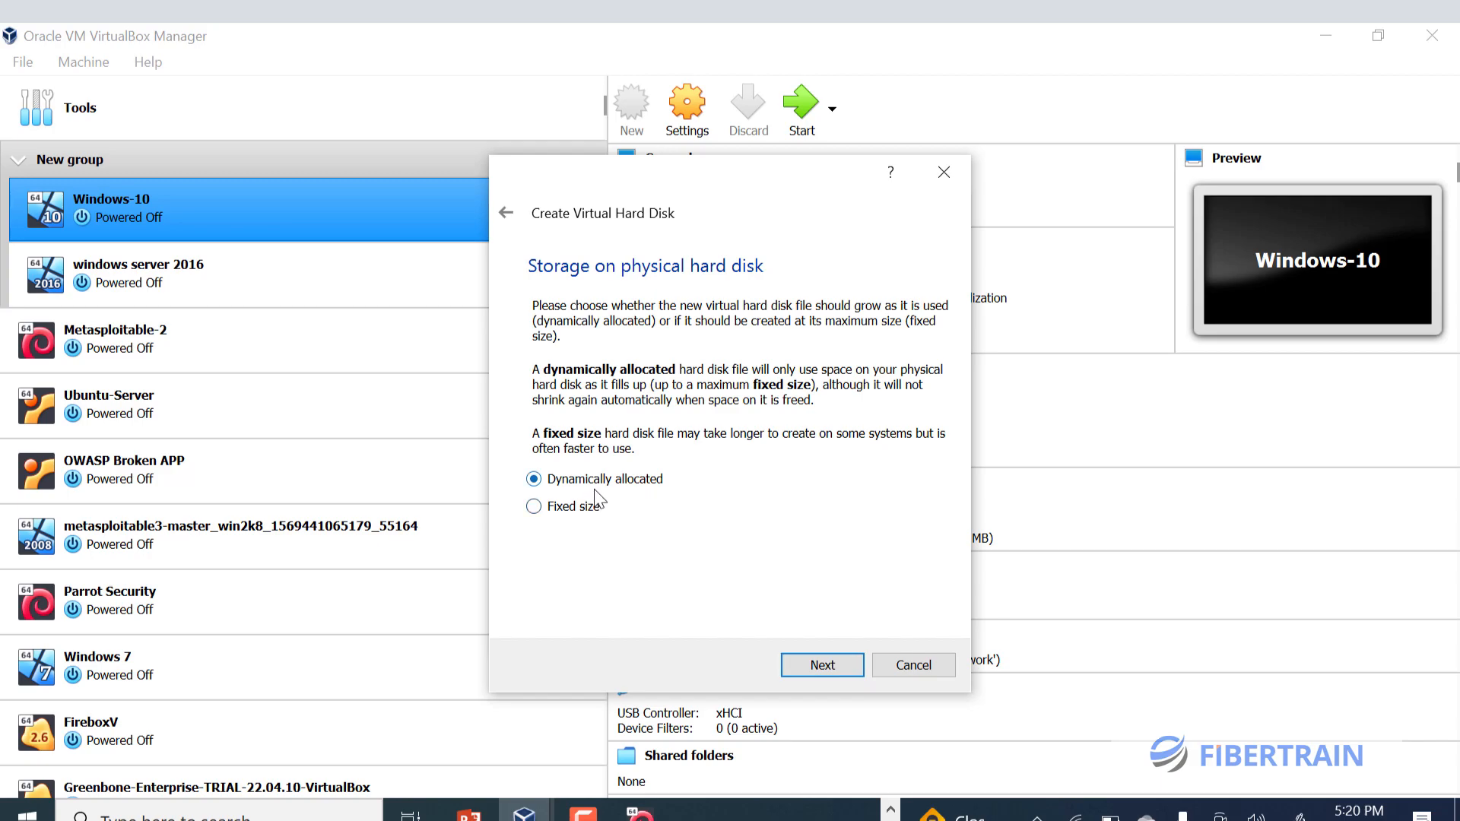
pyautogui.click(571, 511)
pyautogui.click(800, 662)
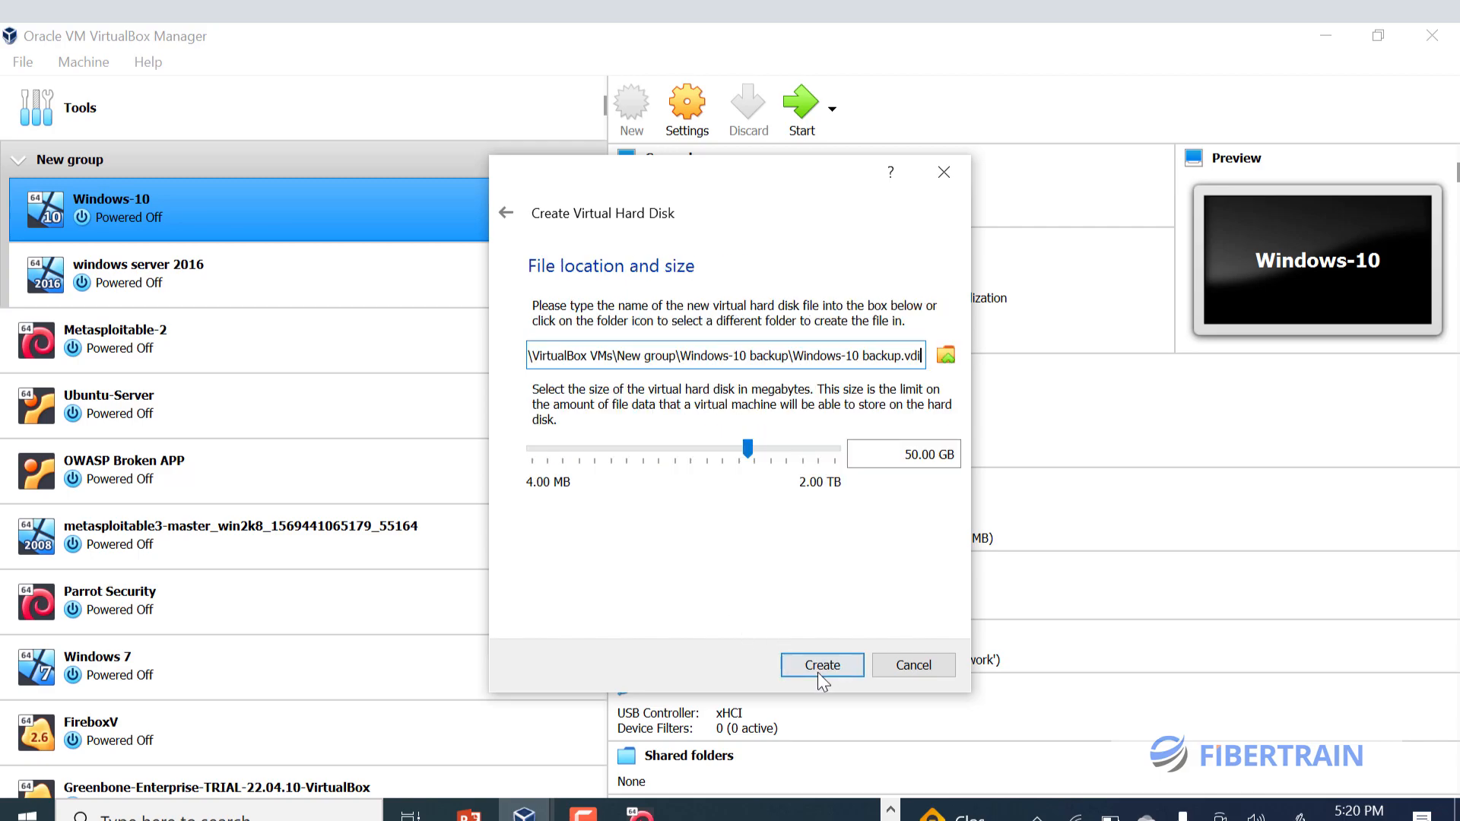
pyautogui.doubleClick(909, 455)
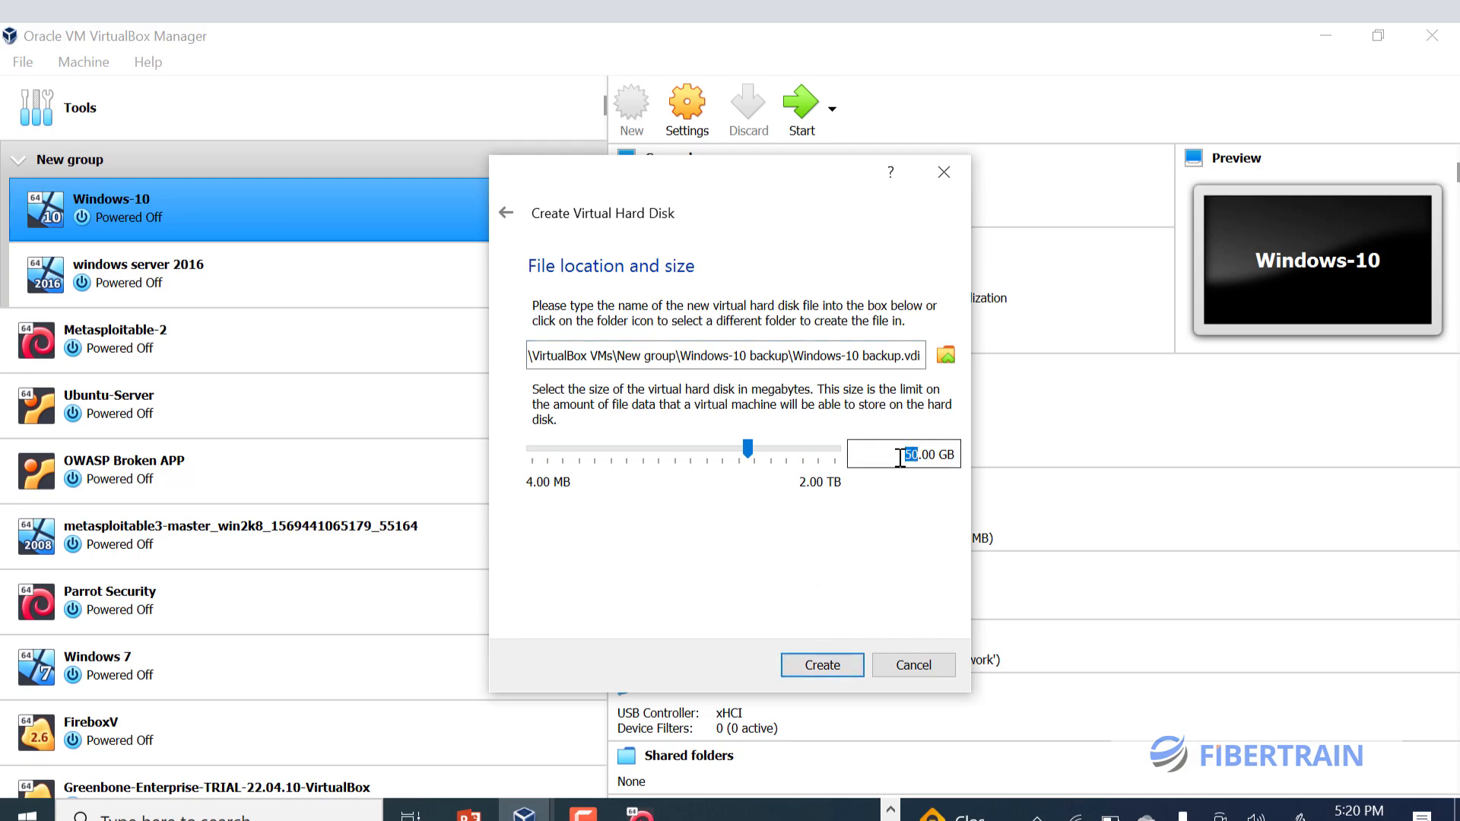
pyautogui.write('15')
pyautogui.click(825, 665)
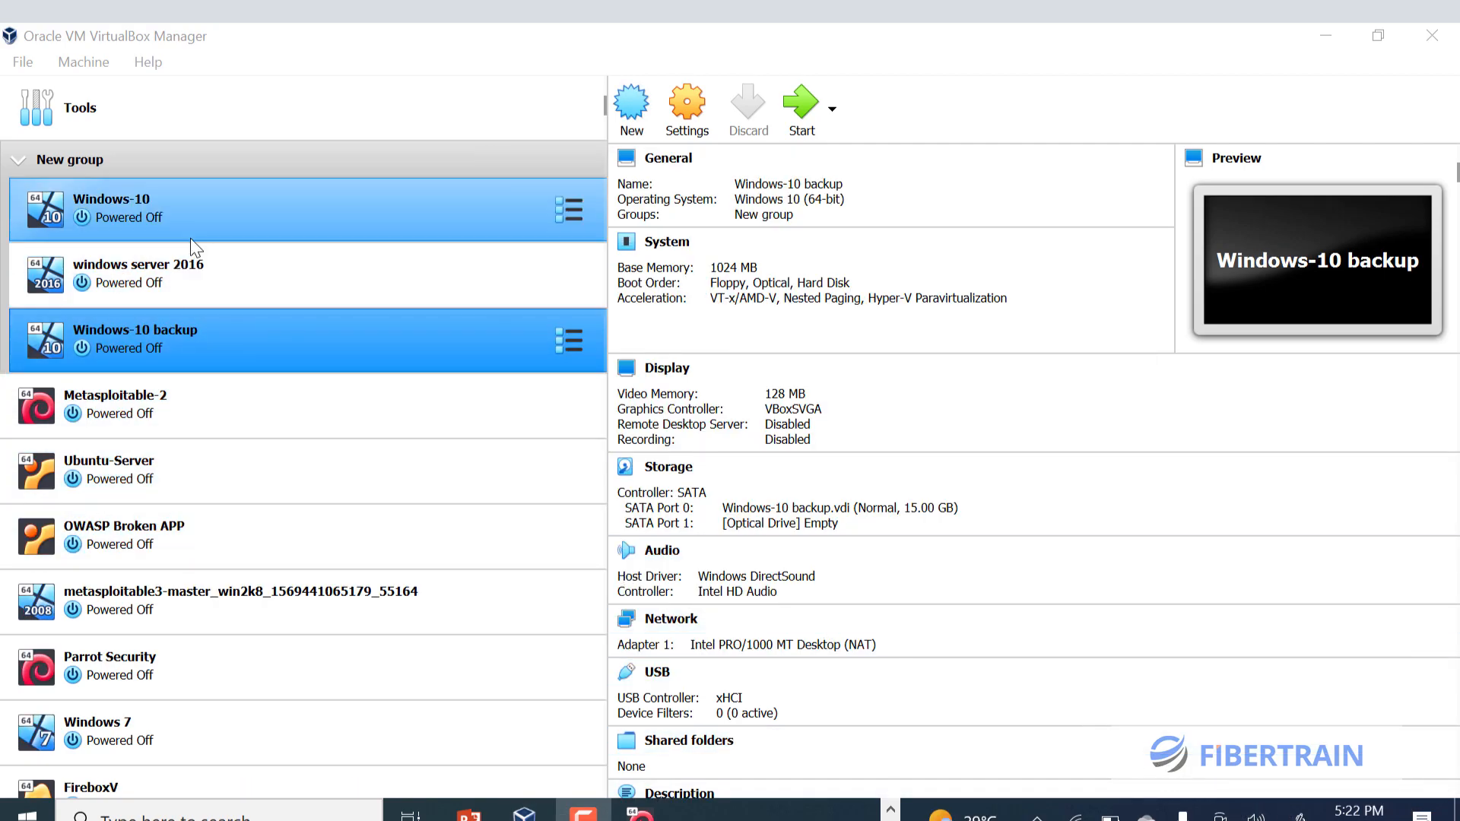
# - Compare the details of the Windows-10 and Windows-10 backup machines, leaving Windows-10 backup selected
pyautogui.keyDown('ctrl'); pyautogui.click(143, 279); pyautogui.keyUp('ctrl')
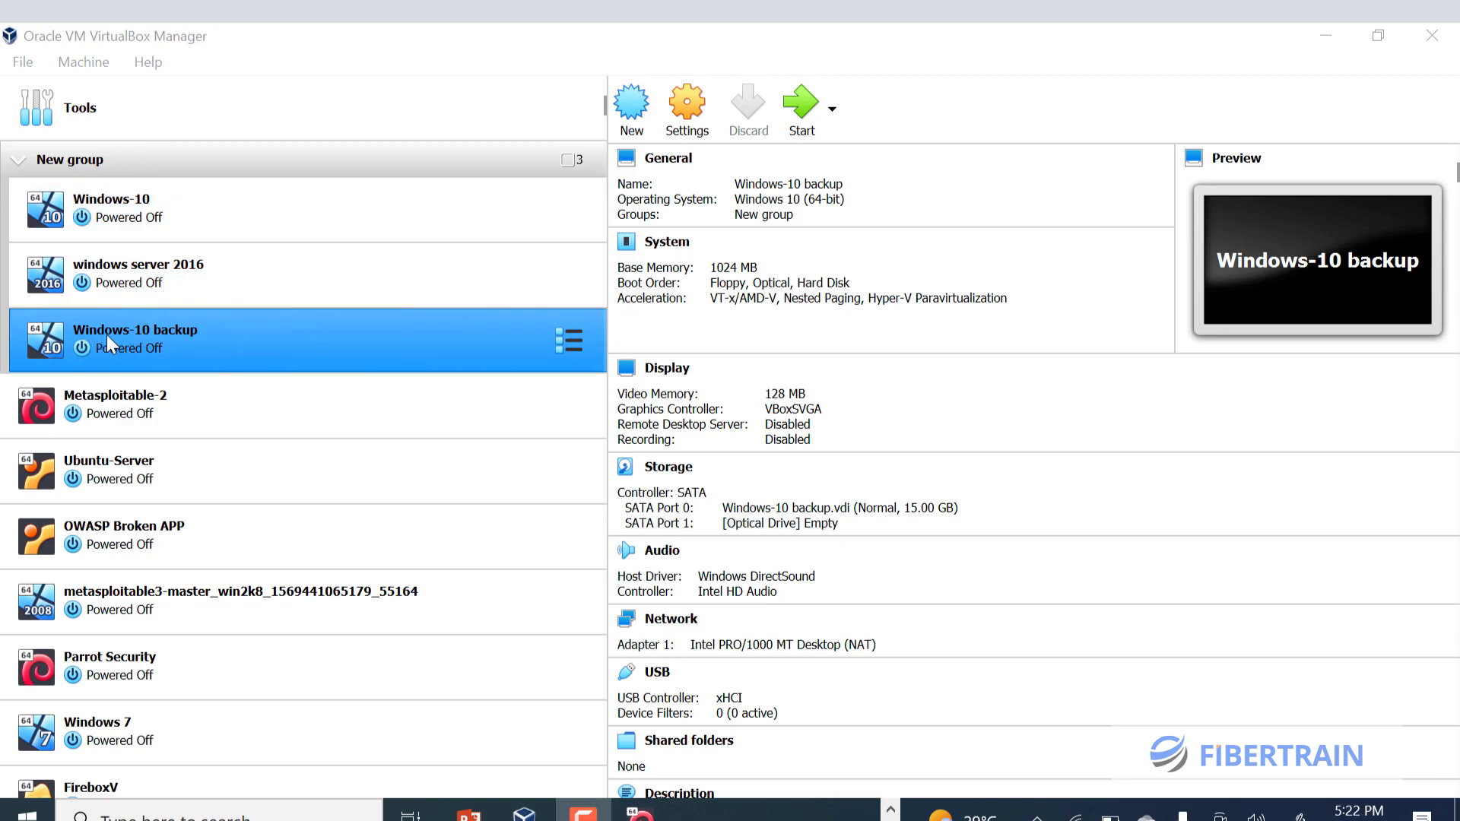
pyautogui.click(102, 209)
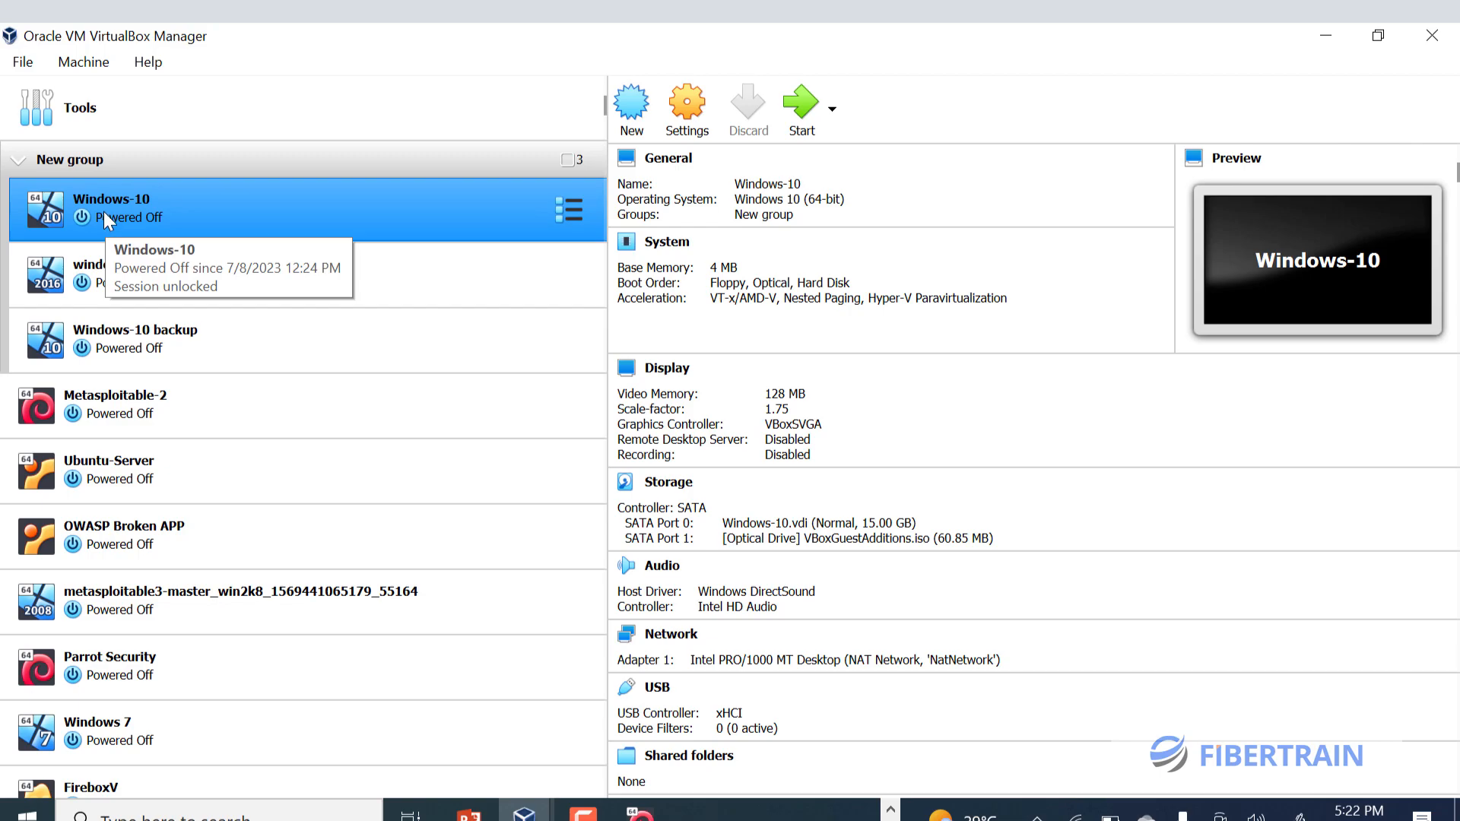
pyautogui.keyDown('ctrl'); pyautogui.click(143, 338); pyautogui.keyUp('ctrl')
pyautogui.click(144, 339)
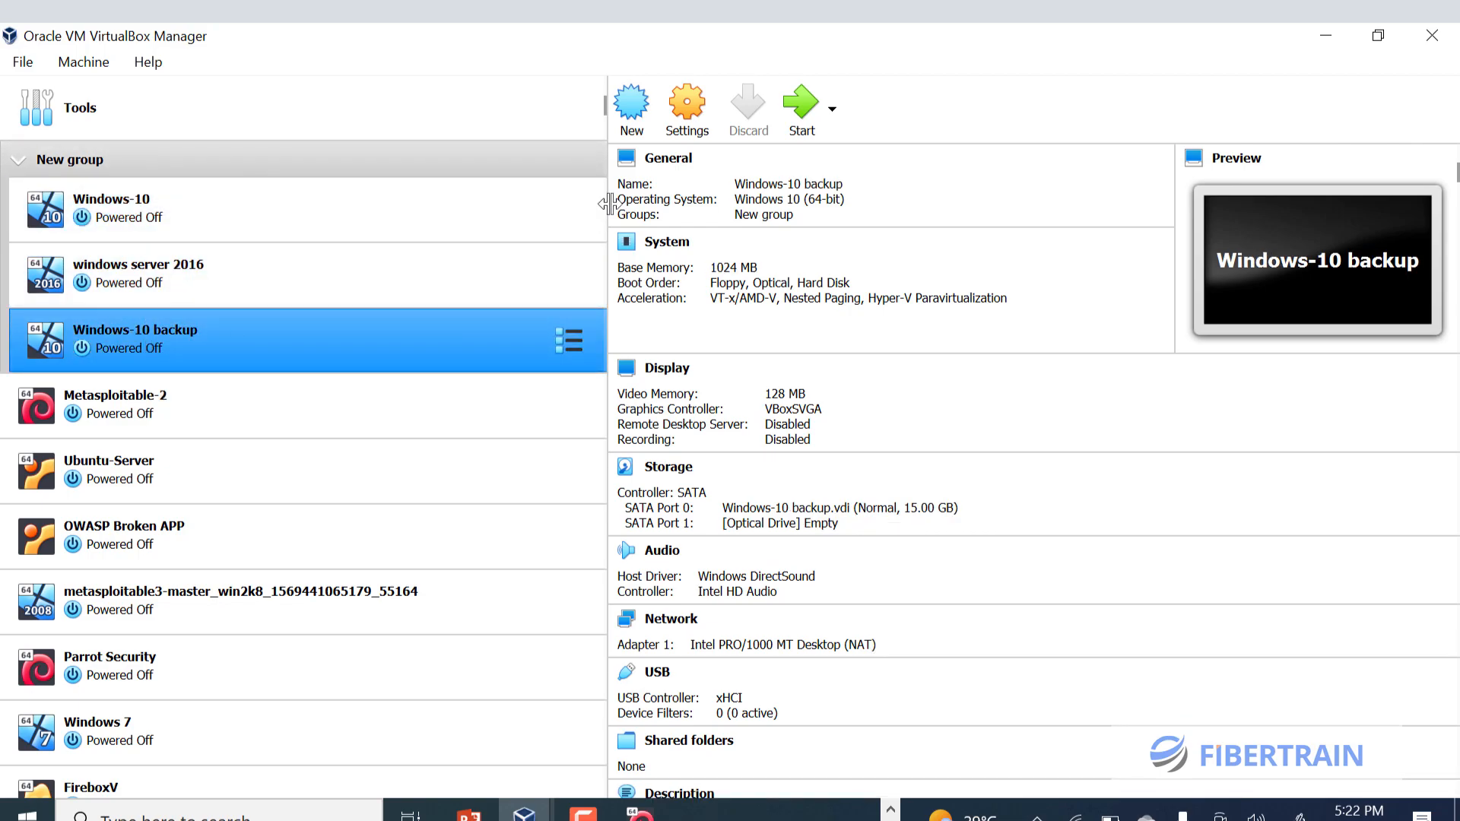
# - Start the Windows-10 backup machine and open the file chooser for adding a start-up disk image
pyautogui.click(796, 123)
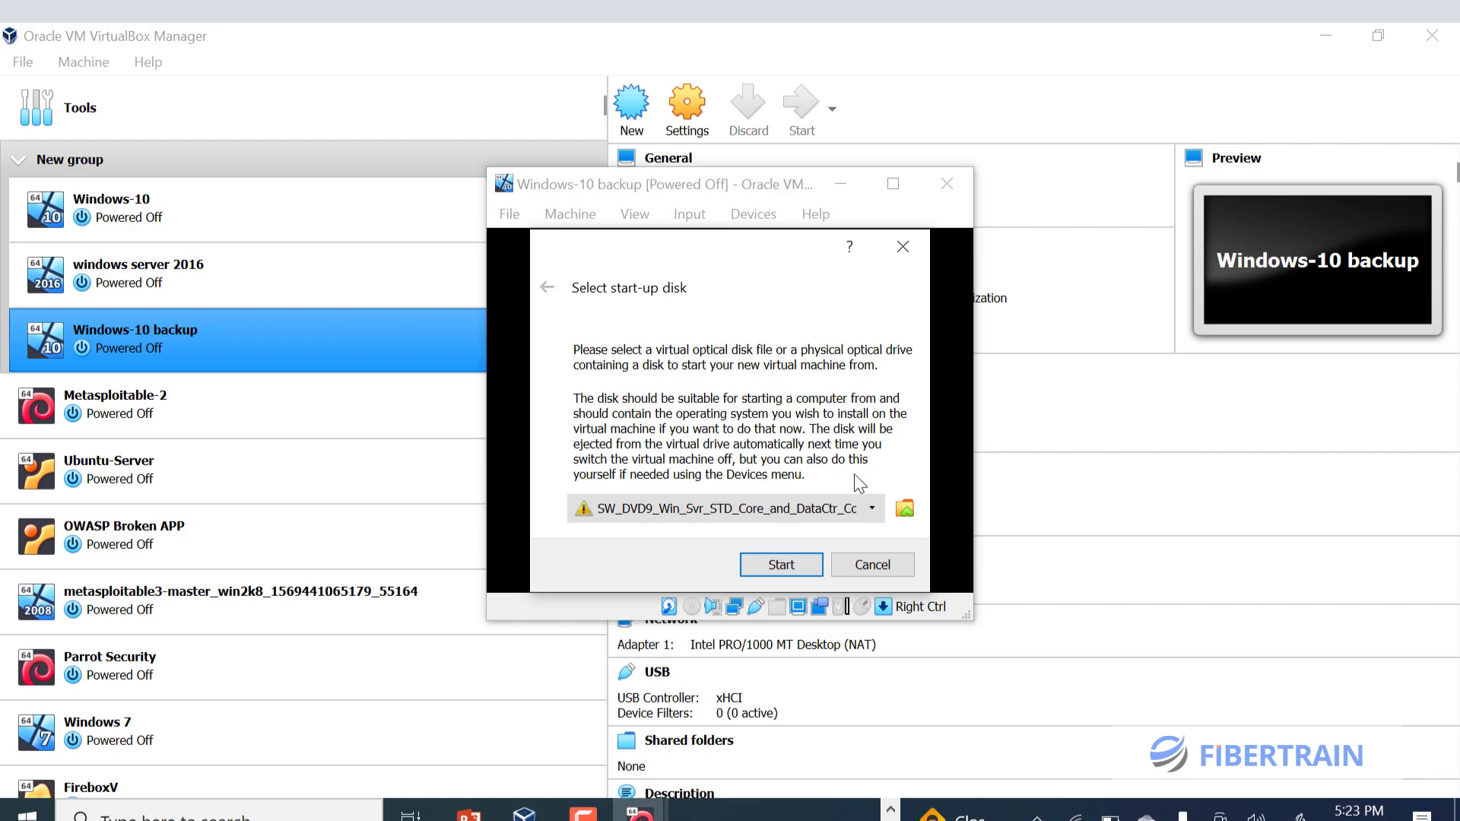
pyautogui.click(906, 506)
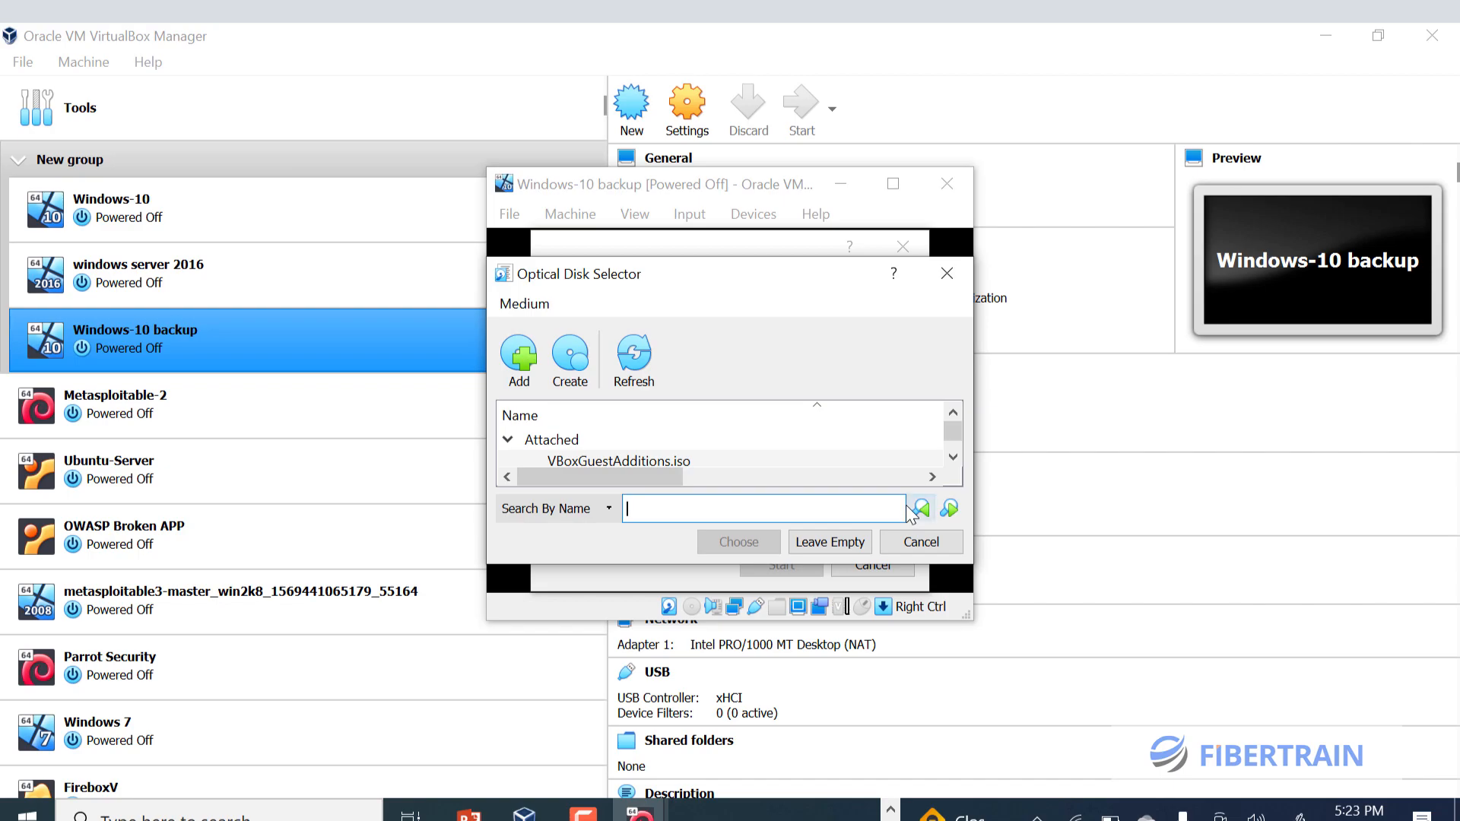
pyautogui.click(518, 364)
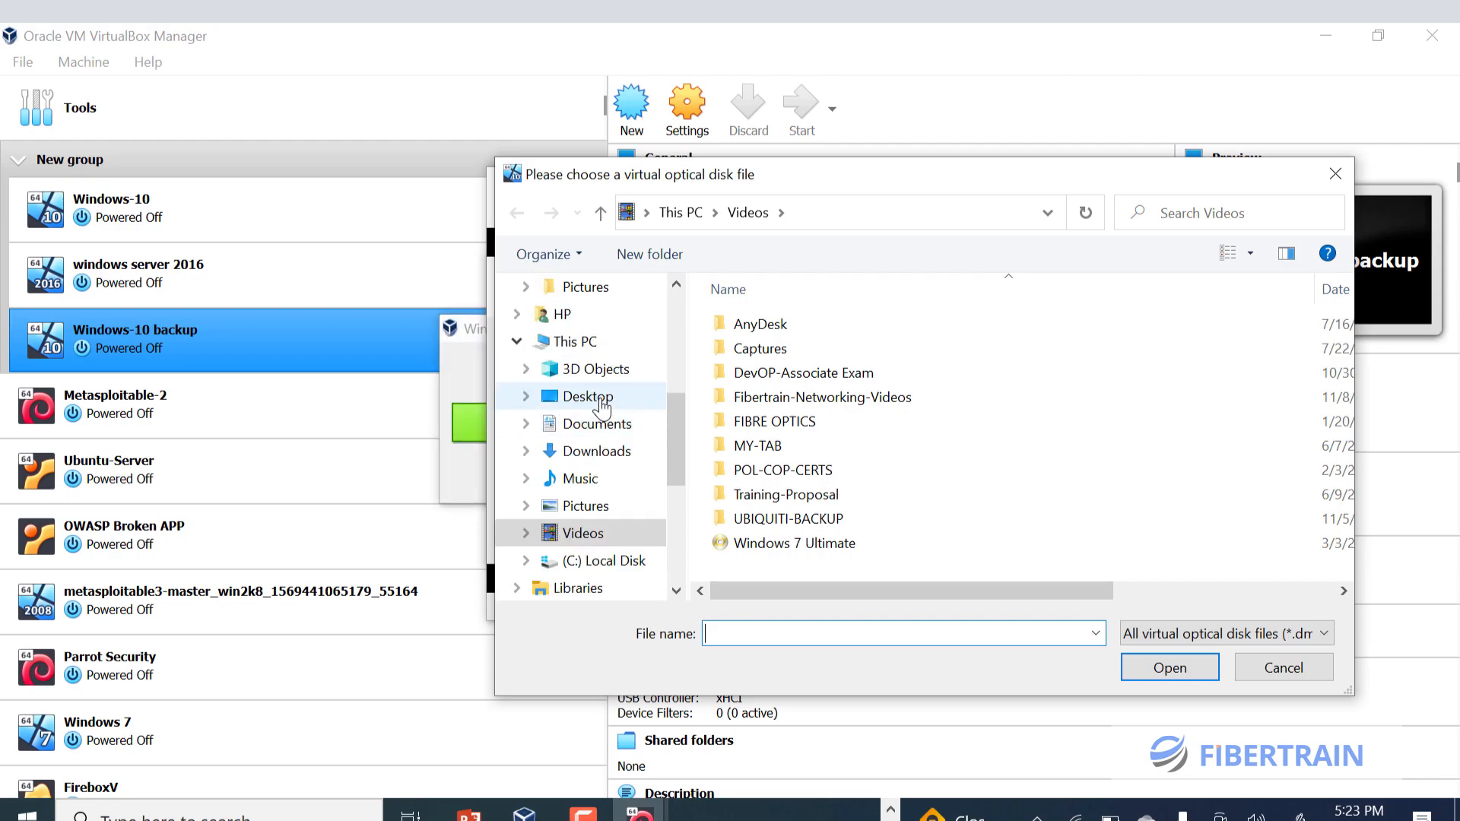
# - Boot the machine from Windows.iso in the desktop's MyFlash folder, under resources, Server Administration and Win-10-ro.iso
pyautogui.click(600, 400)
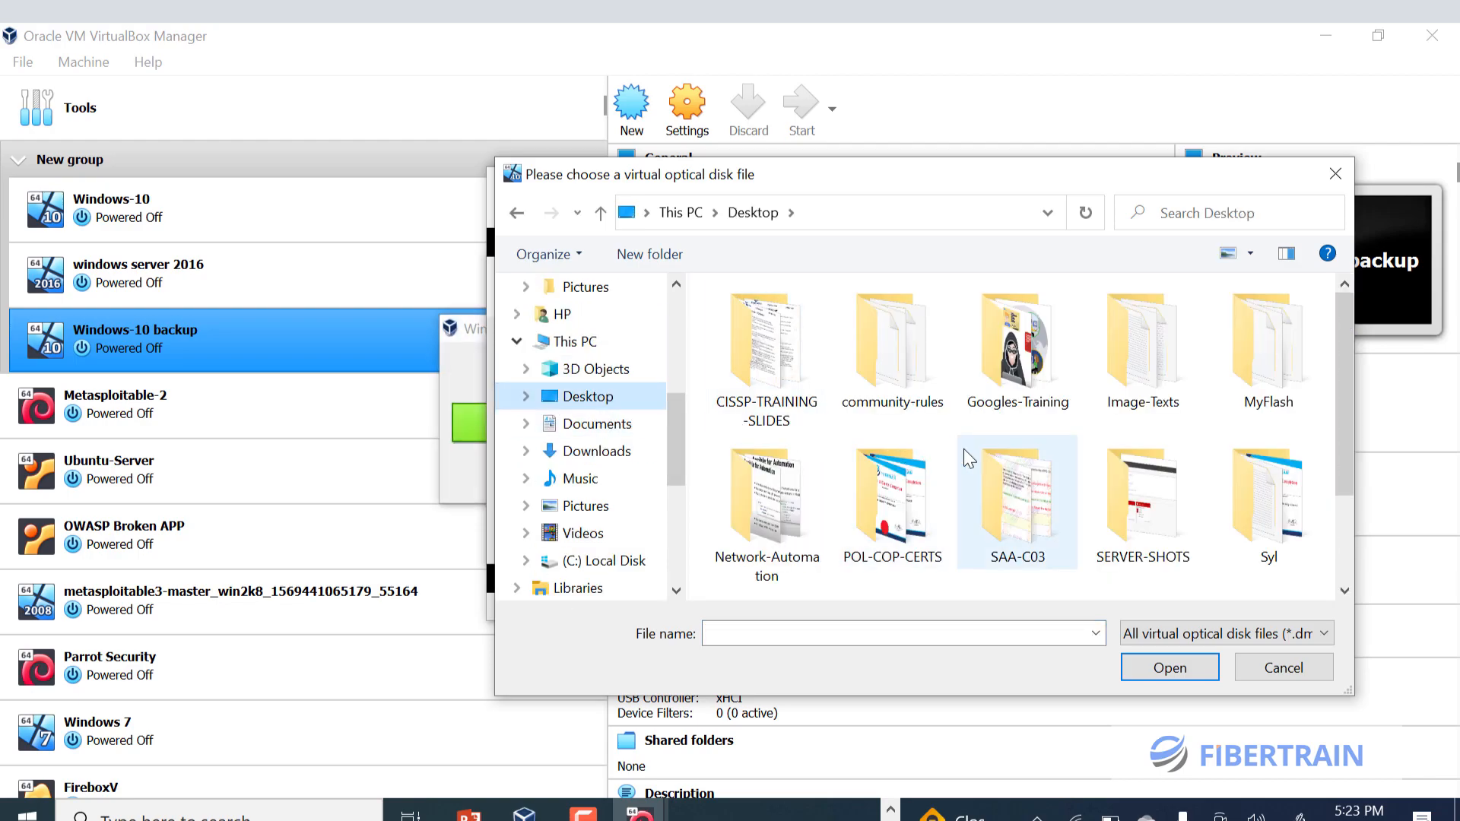
pyautogui.doubleClick(1277, 407)
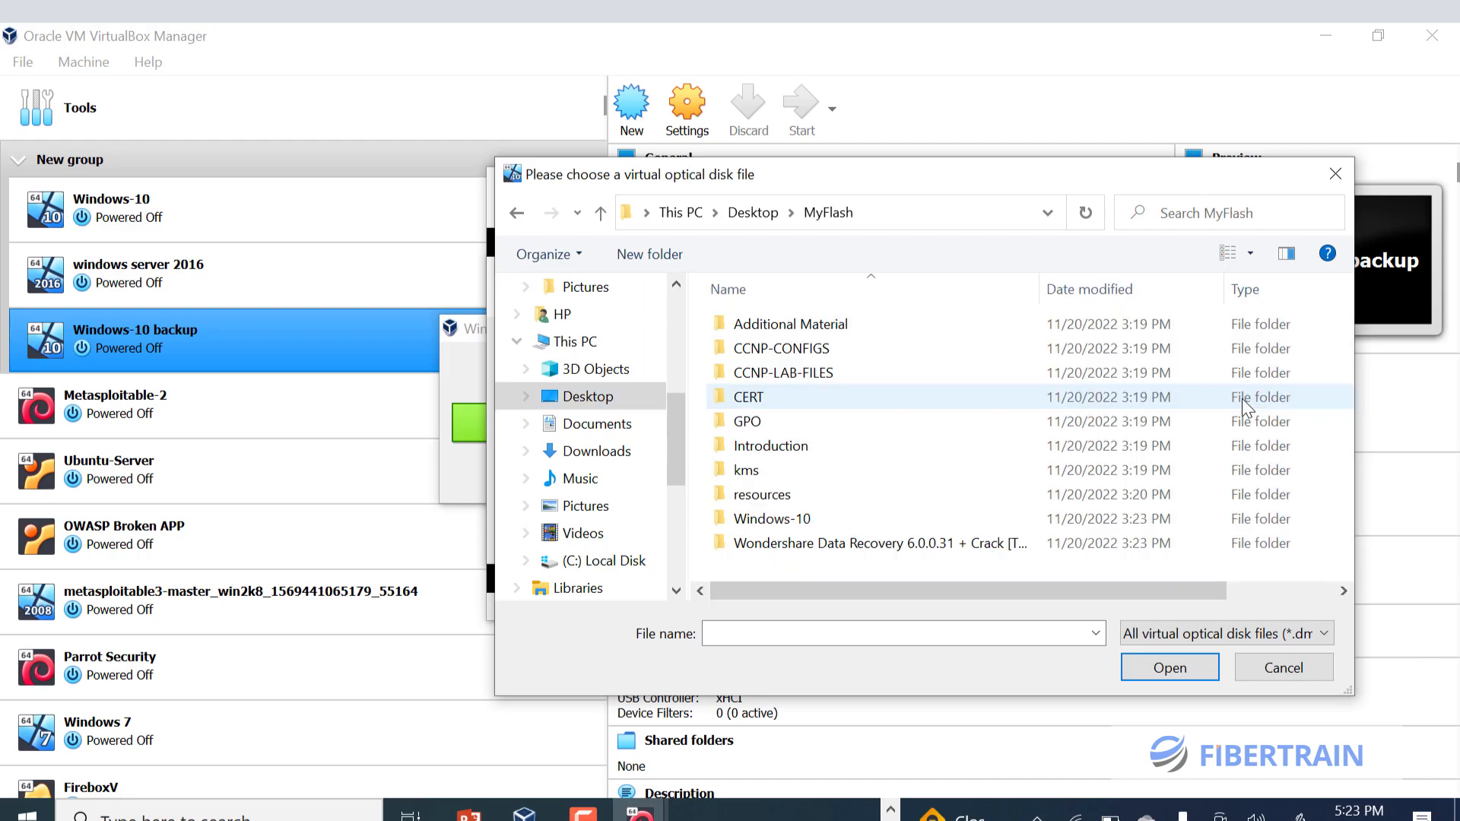
pyautogui.doubleClick(795, 493)
pyautogui.doubleClick(792, 322)
pyautogui.click(796, 349)
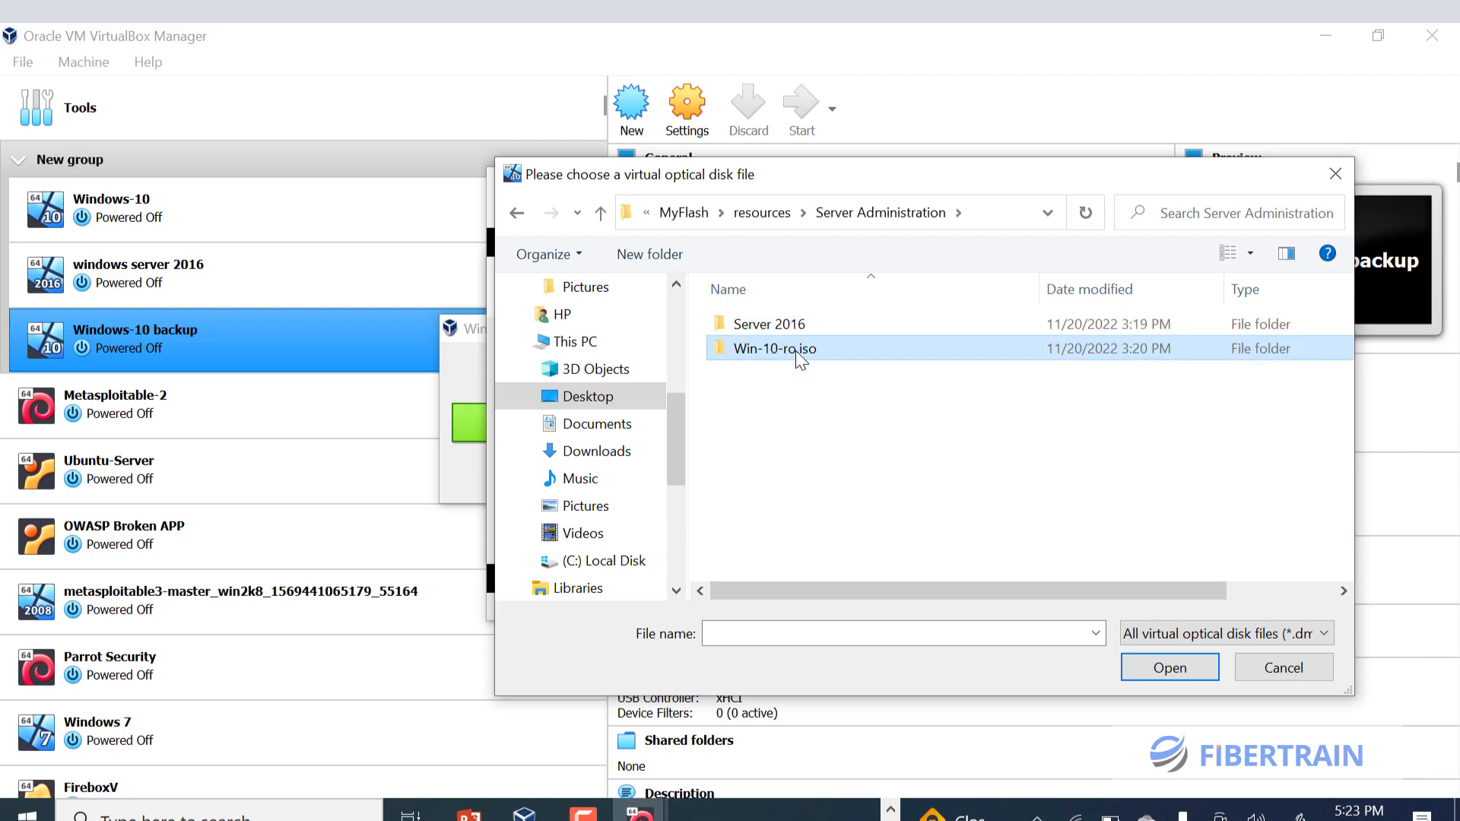
pyautogui.doubleClick(795, 349)
pyautogui.doubleClick(777, 328)
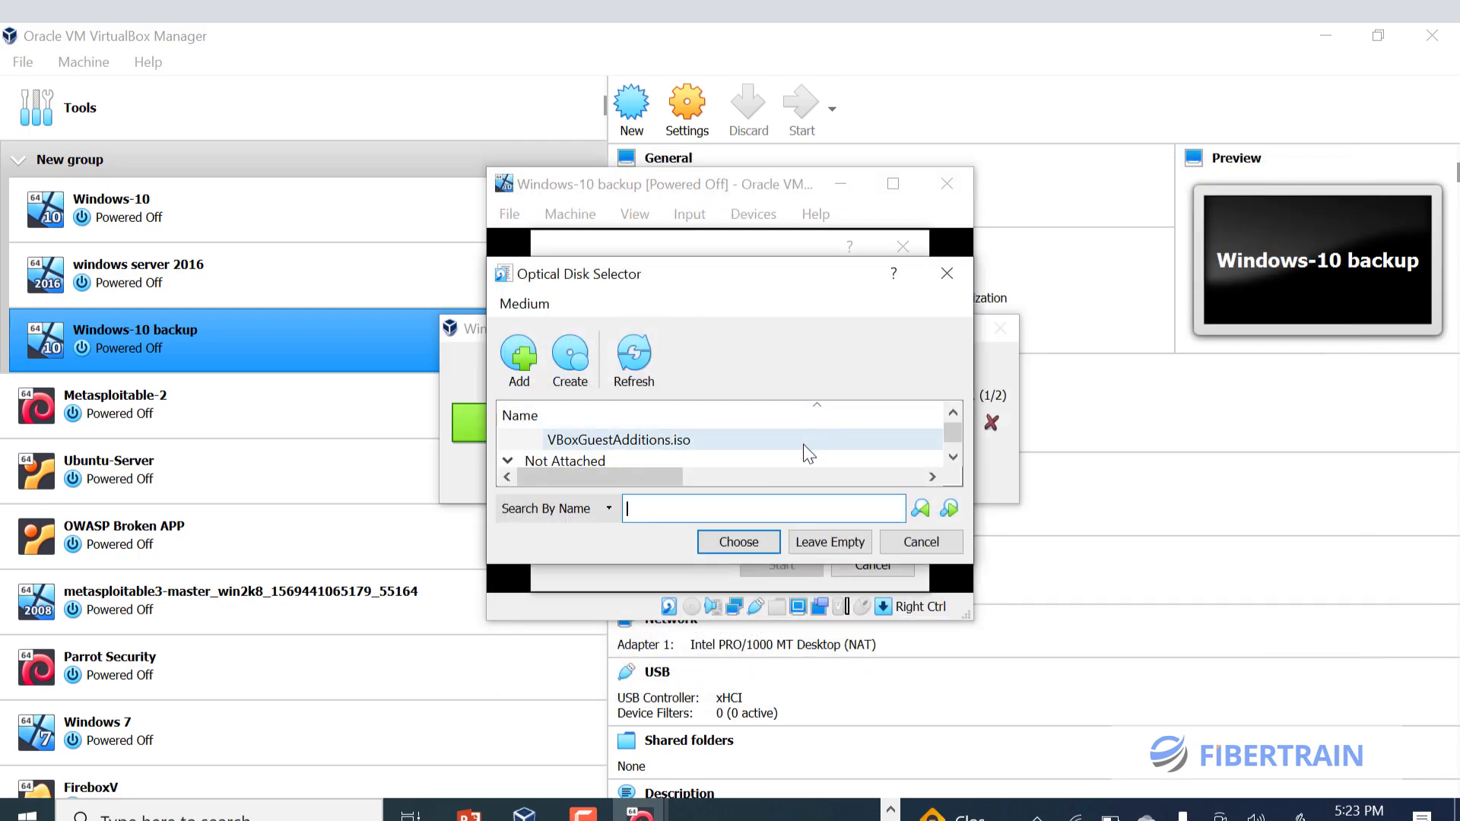
pyautogui.click(738, 541)
pyautogui.click(782, 562)
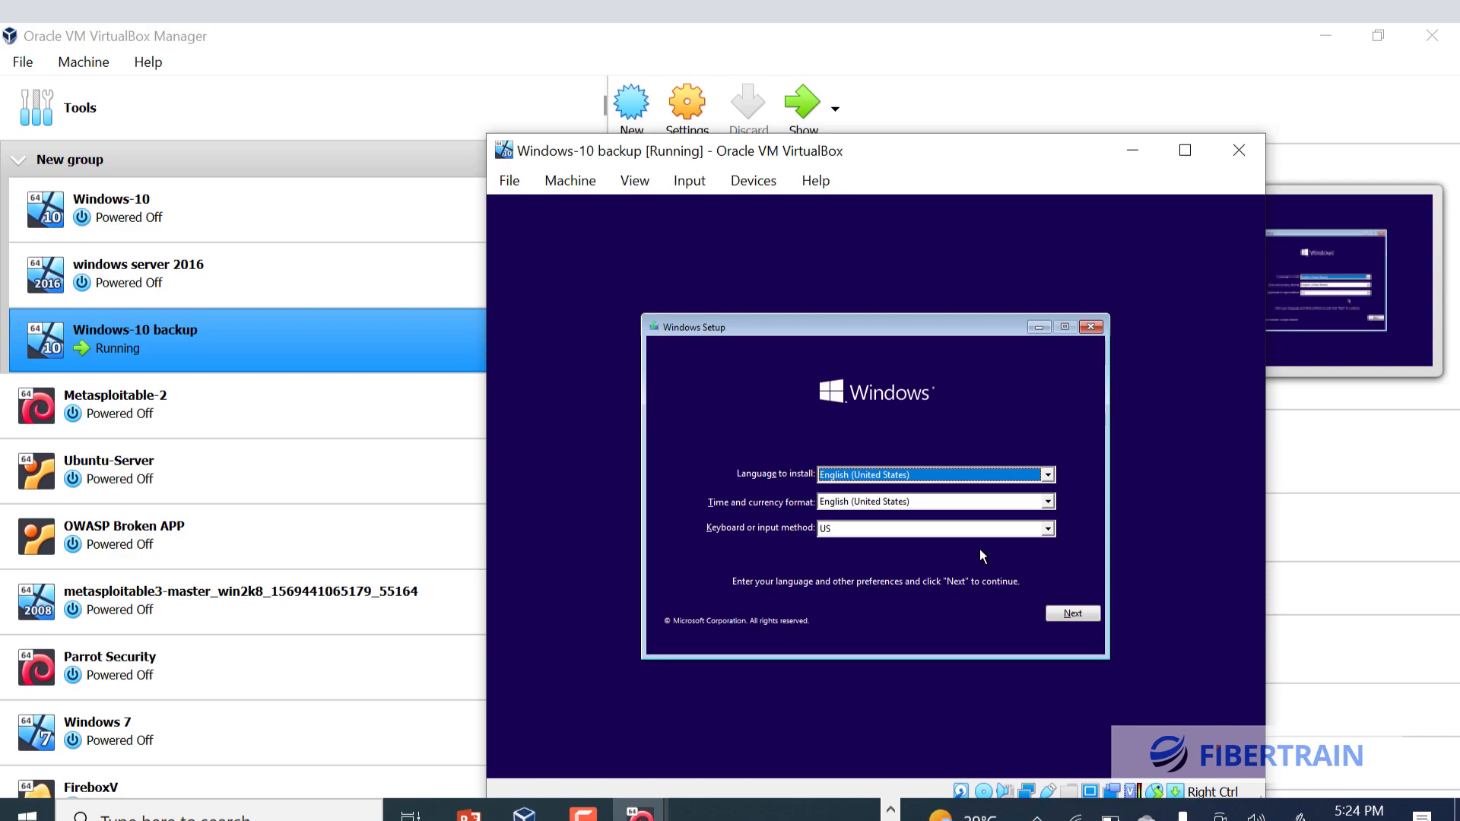
# - Begin the Windows installation with the English (United States) language and US keyboard, continuing without a product key
pyautogui.click(1087, 616)
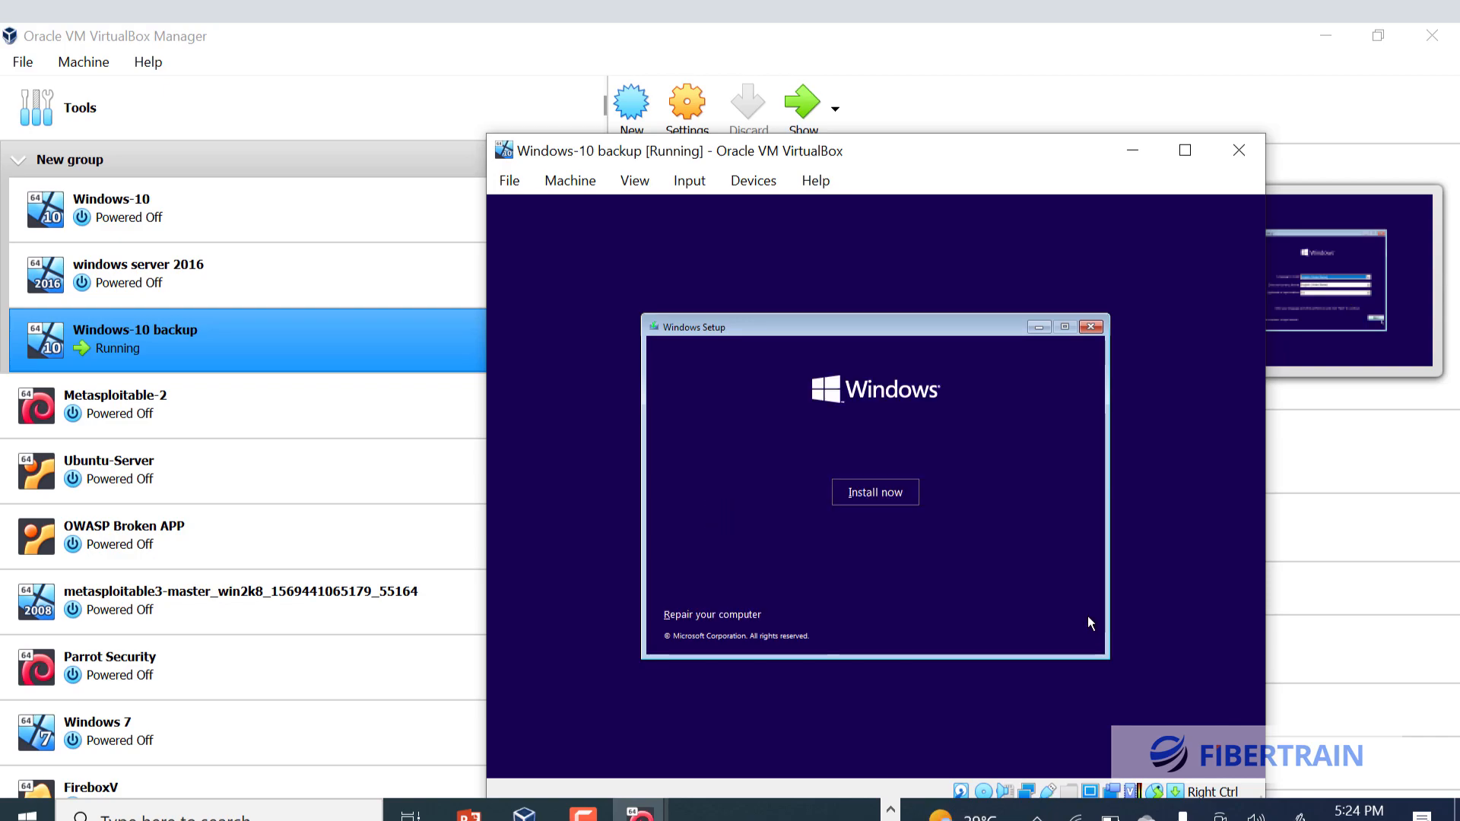
pyautogui.click(852, 497)
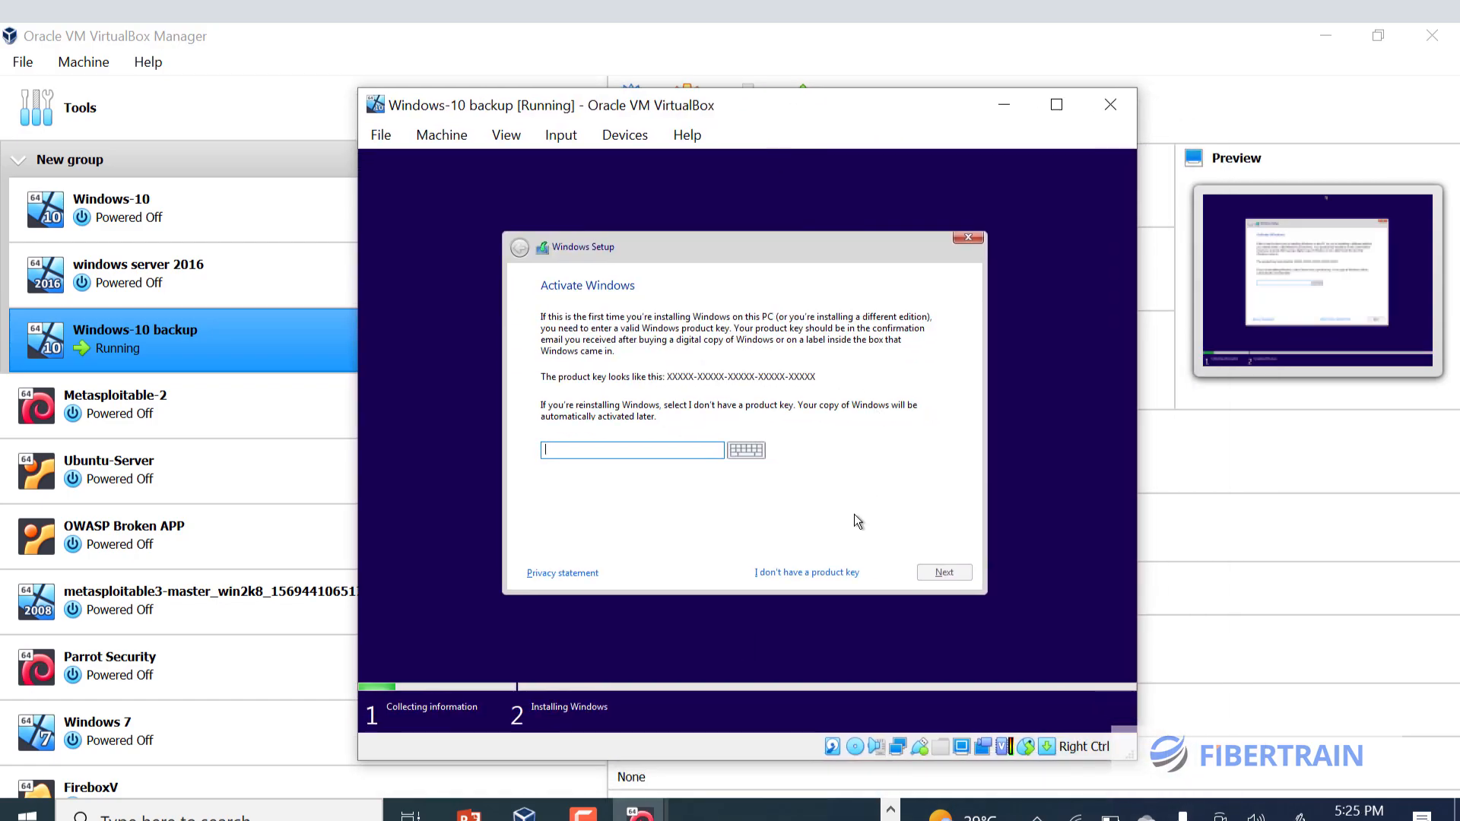
pyautogui.click(787, 575)
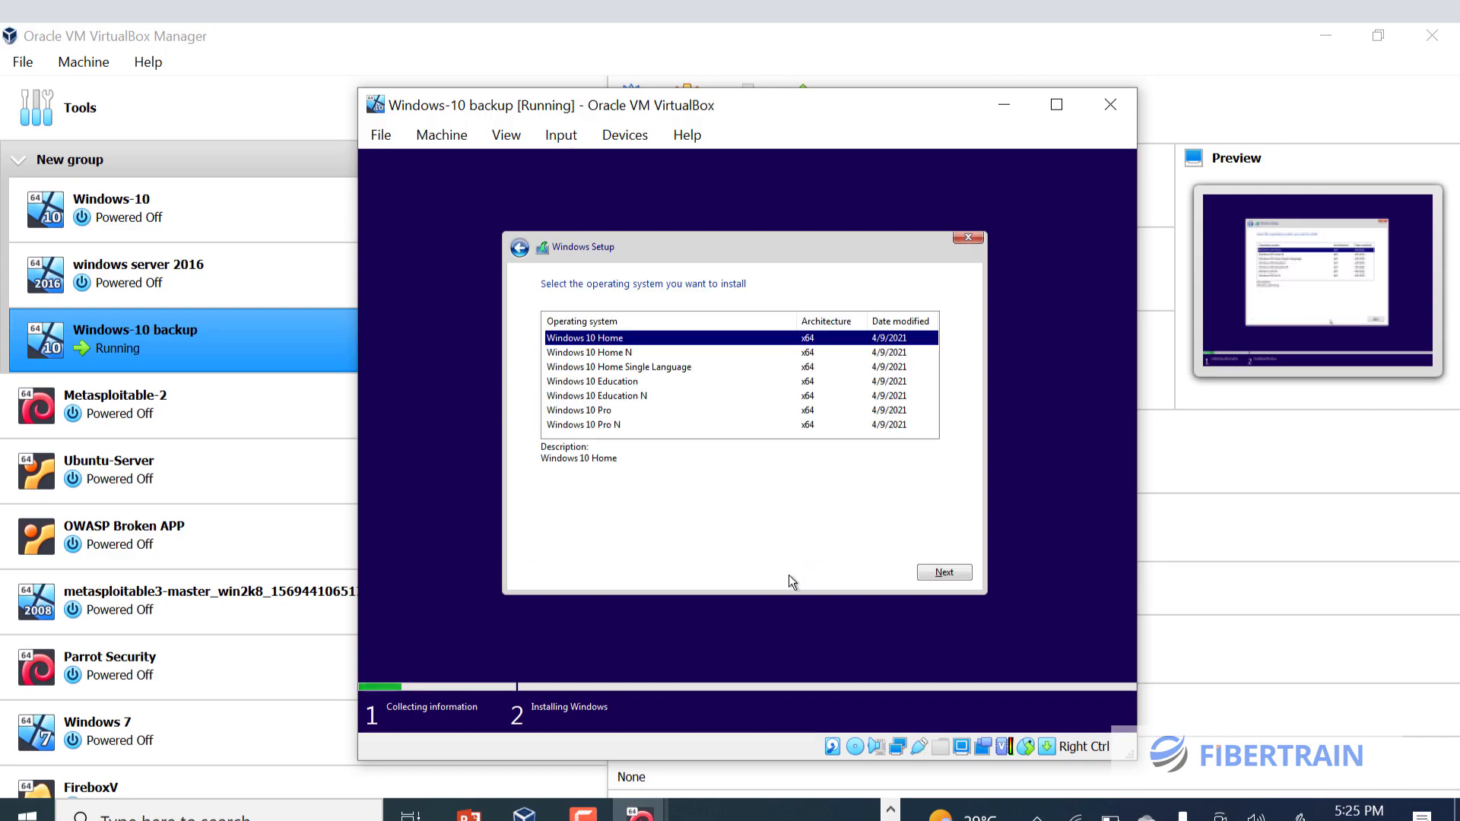
# - Choose Windows 10 Pro as the edition to install and accept the license terms
pyautogui.click(606, 411)
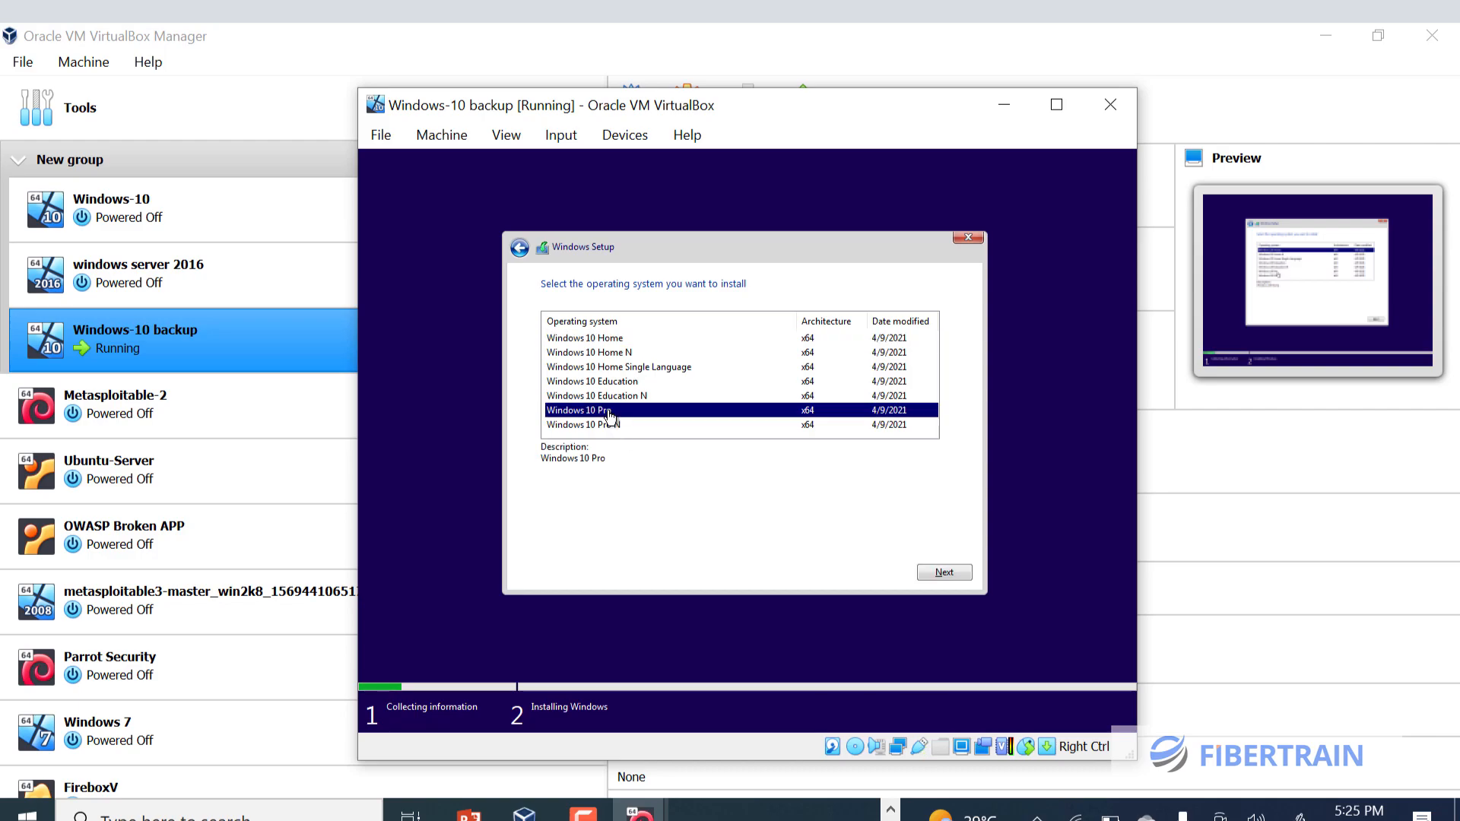
pyautogui.click(940, 574)
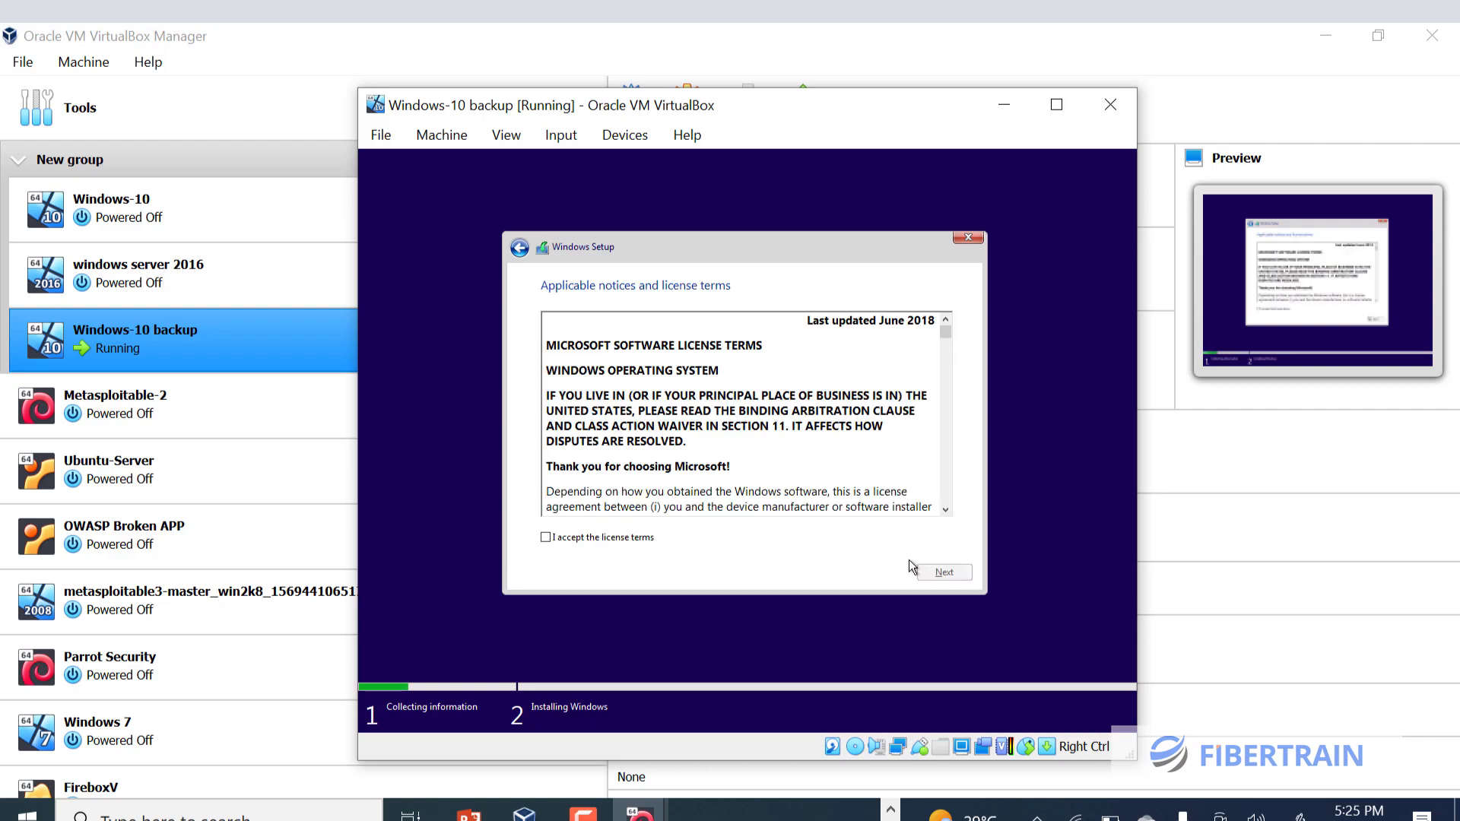
pyautogui.click(620, 537)
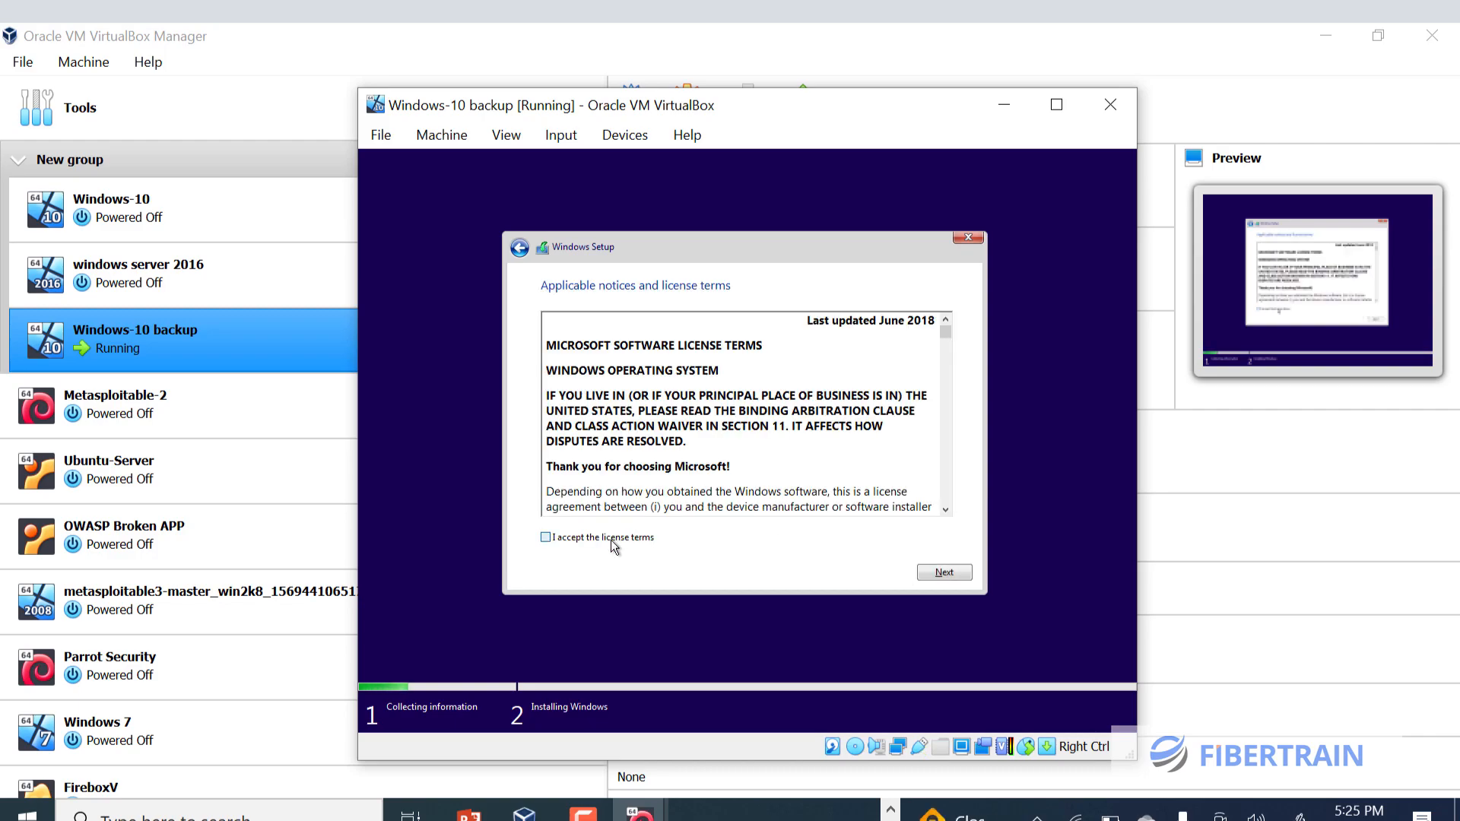
pyautogui.click(941, 574)
# - Install Windows on the Drive 0 unallocated space and minimize the Windows-10 backup machine's window
pyautogui.click(652, 439)
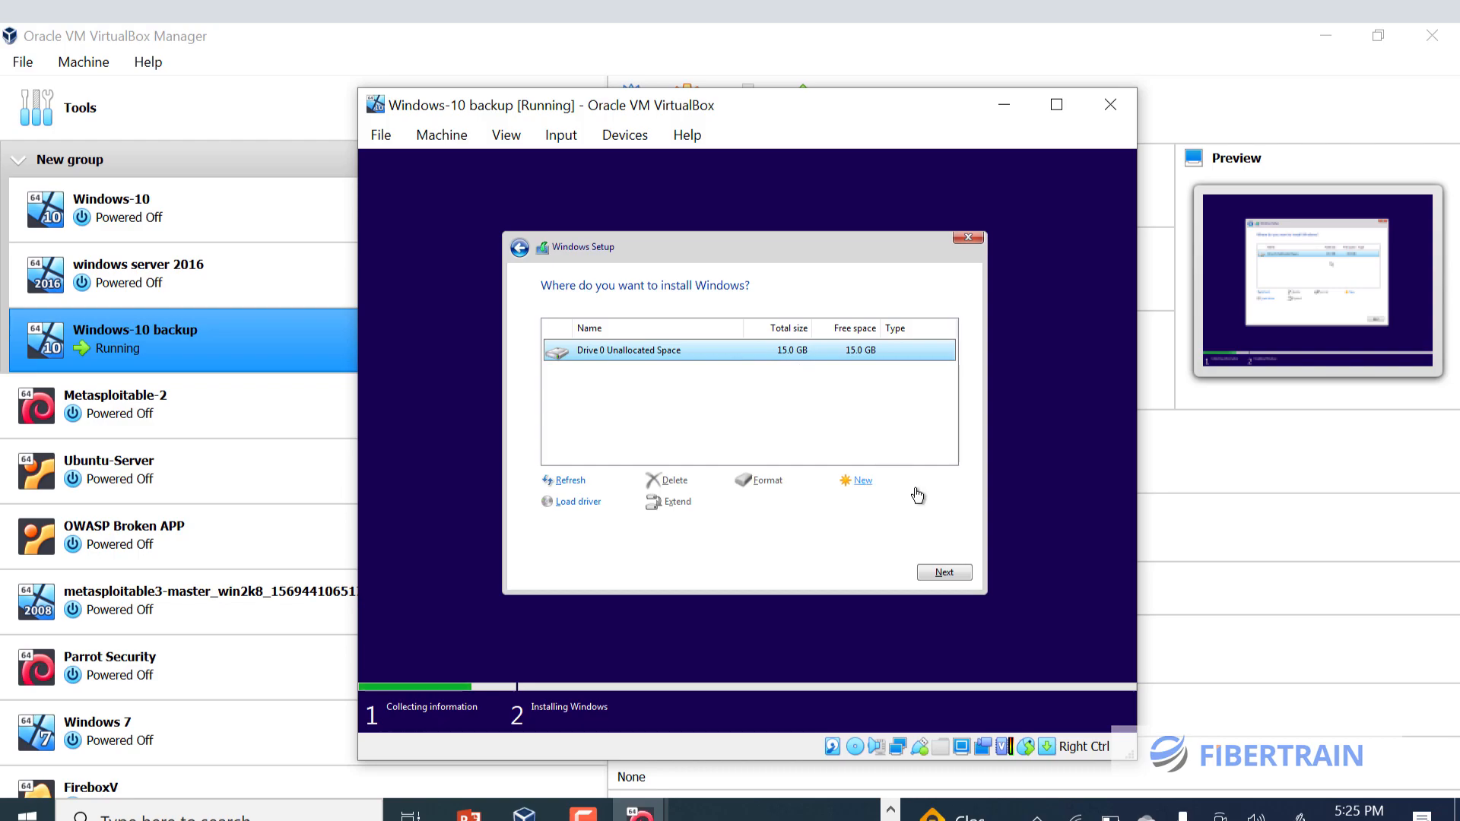
pyautogui.click(952, 572)
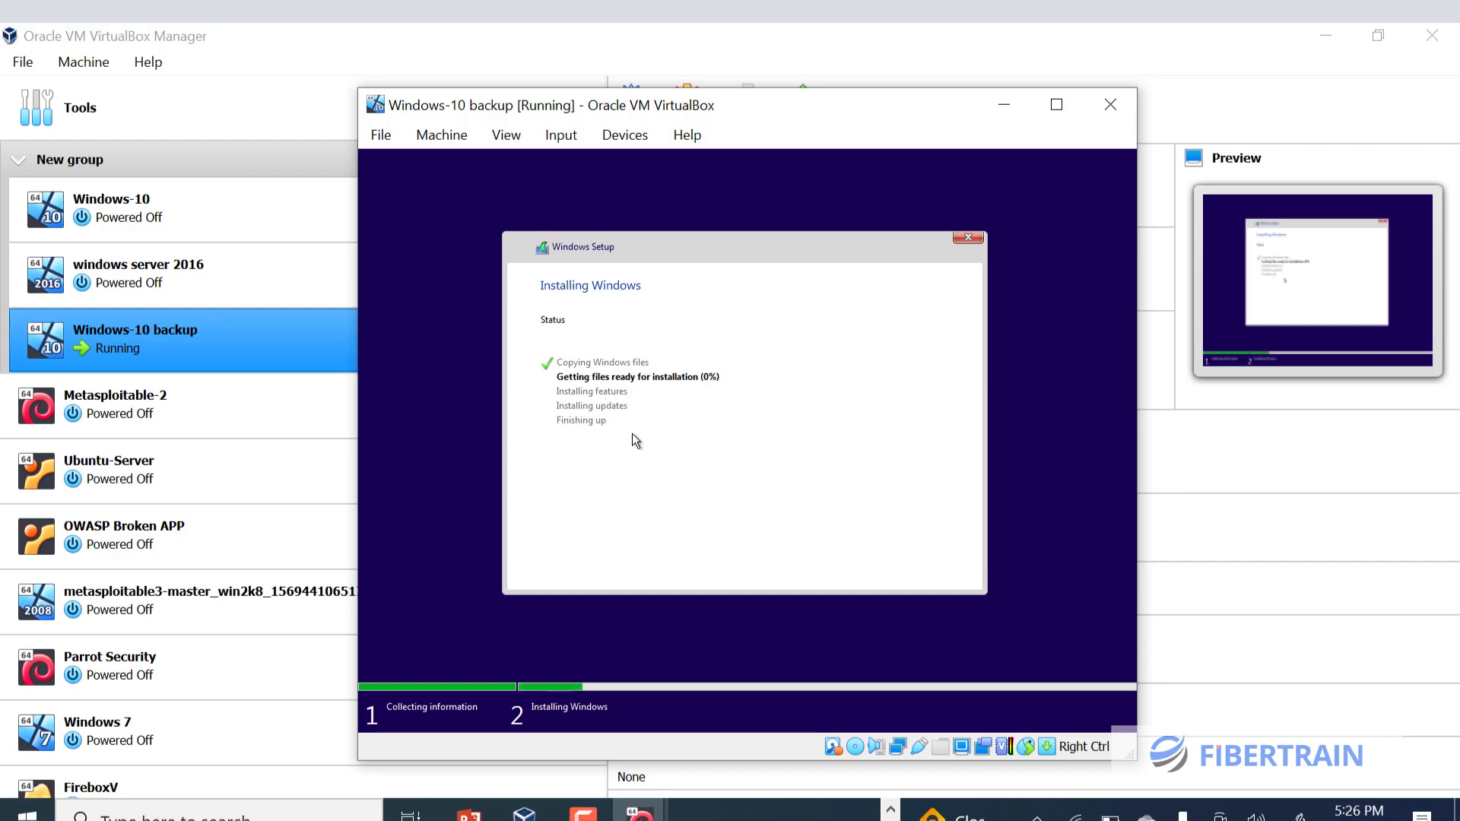
pyautogui.click(1004, 105)
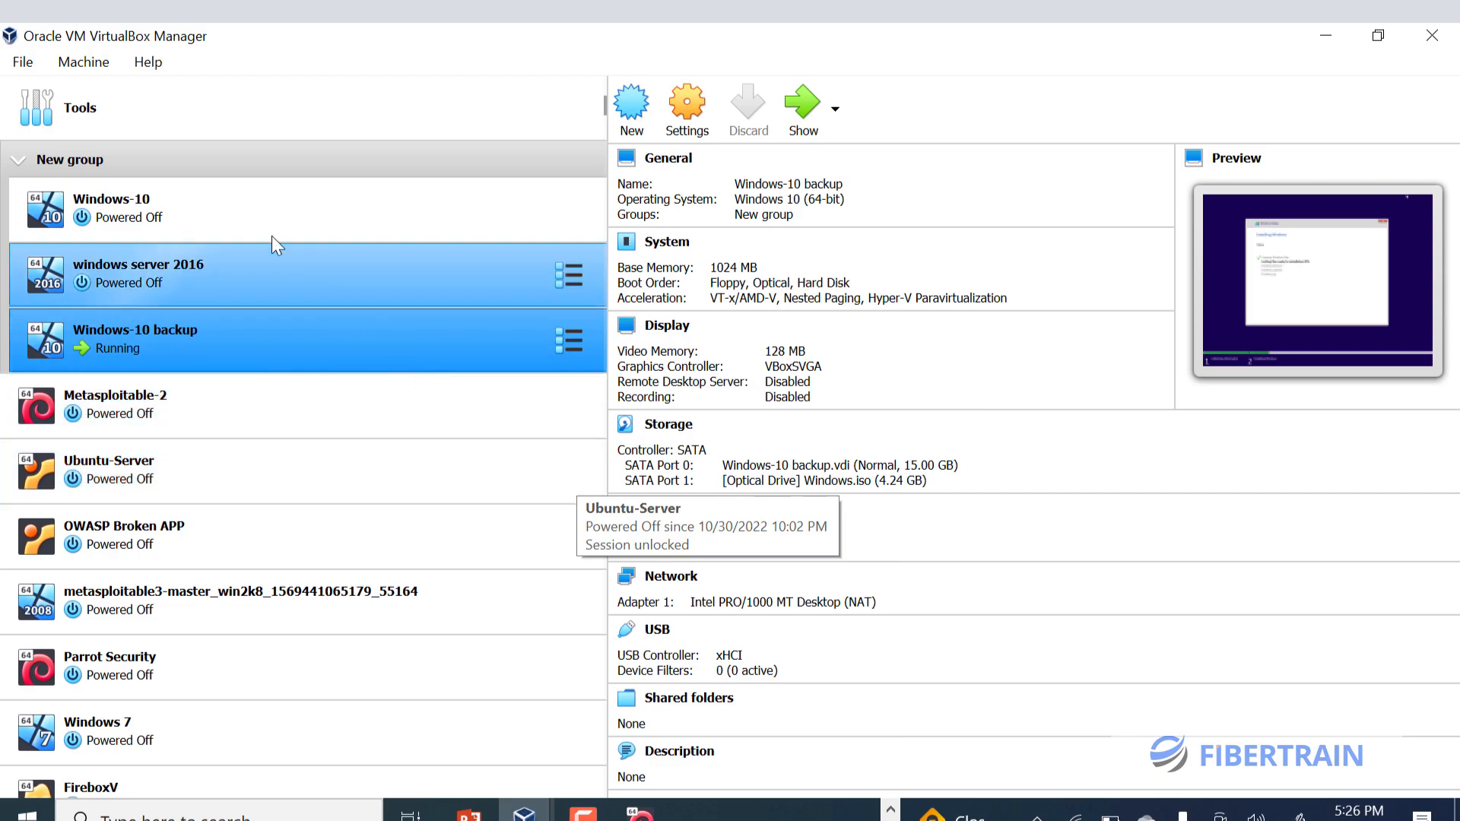
# - Add an extra NAT network in the global network preferences, remove it again, and accept the preferences
pyautogui.click(23, 61)
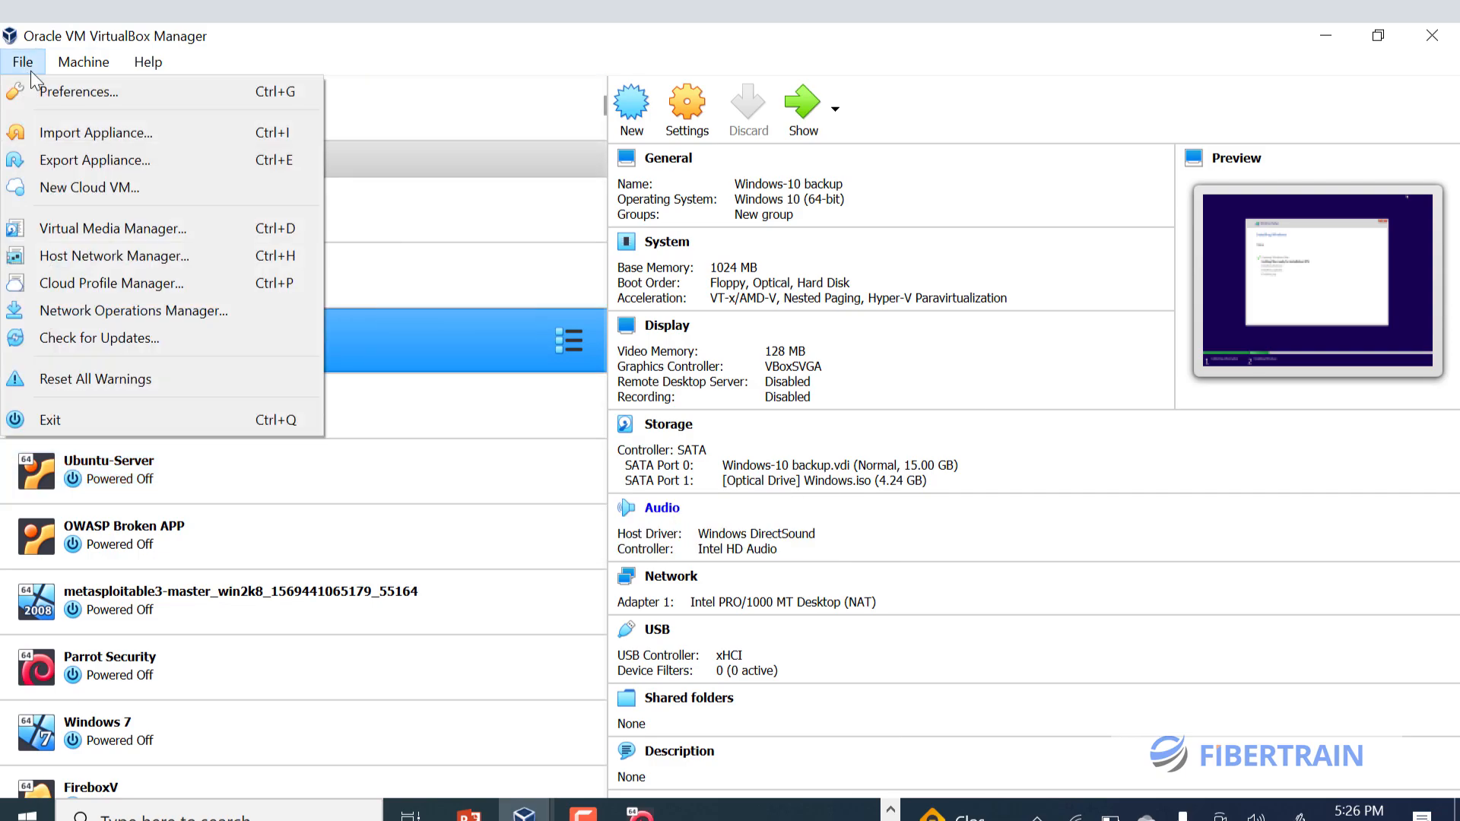
pyautogui.click(58, 94)
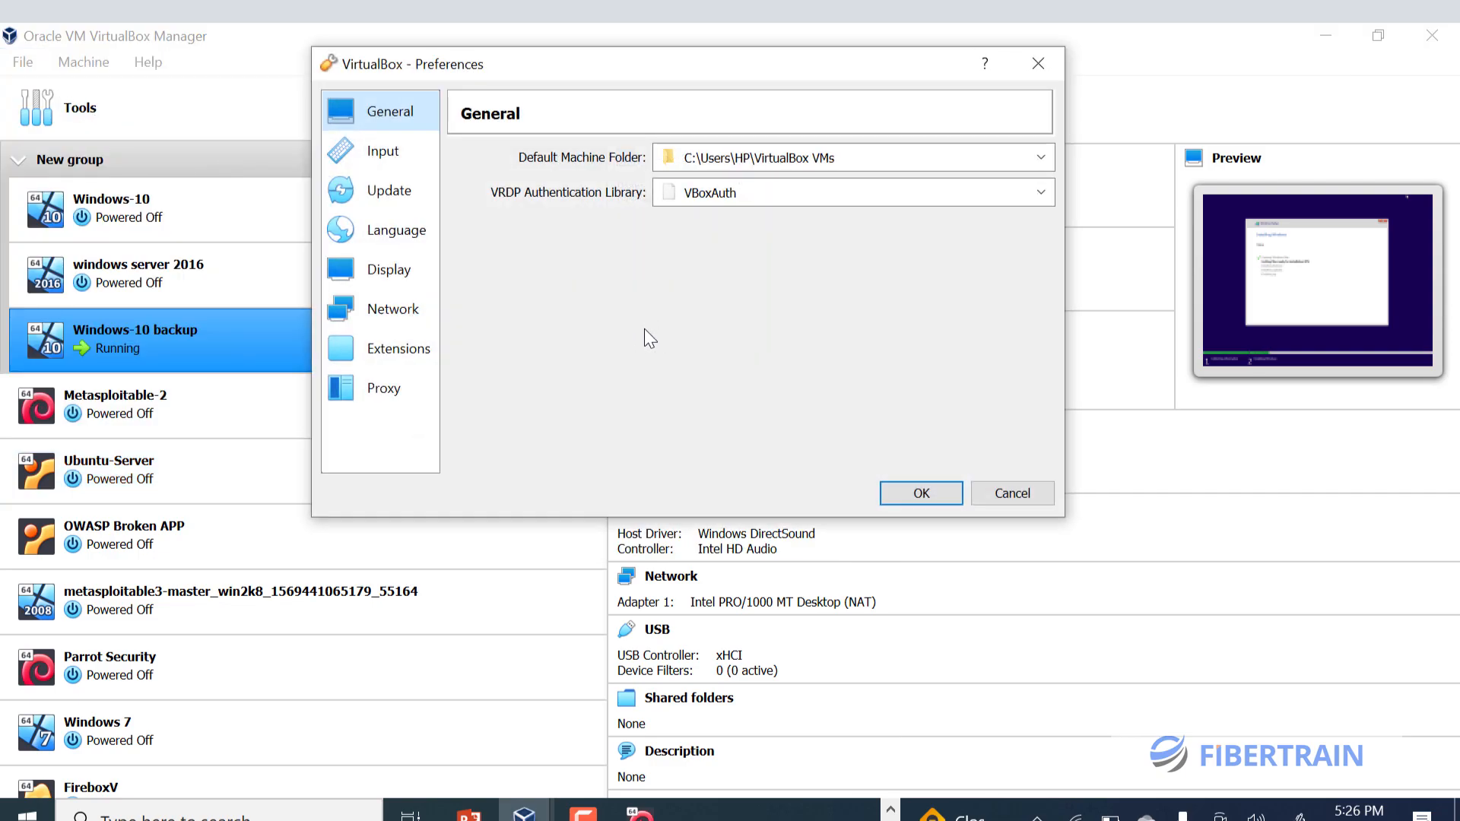
pyautogui.click(413, 307)
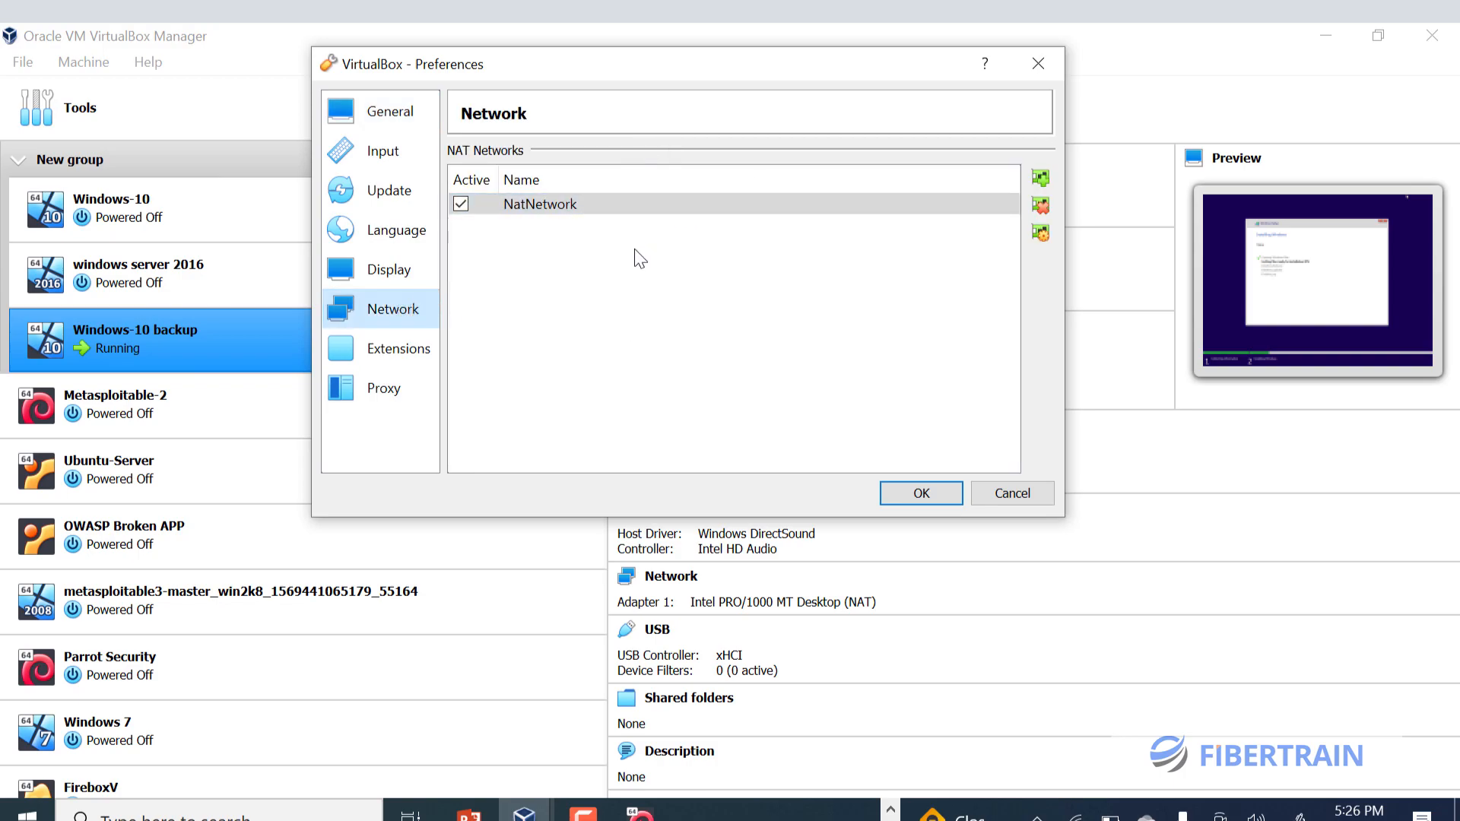
pyautogui.click(1039, 176)
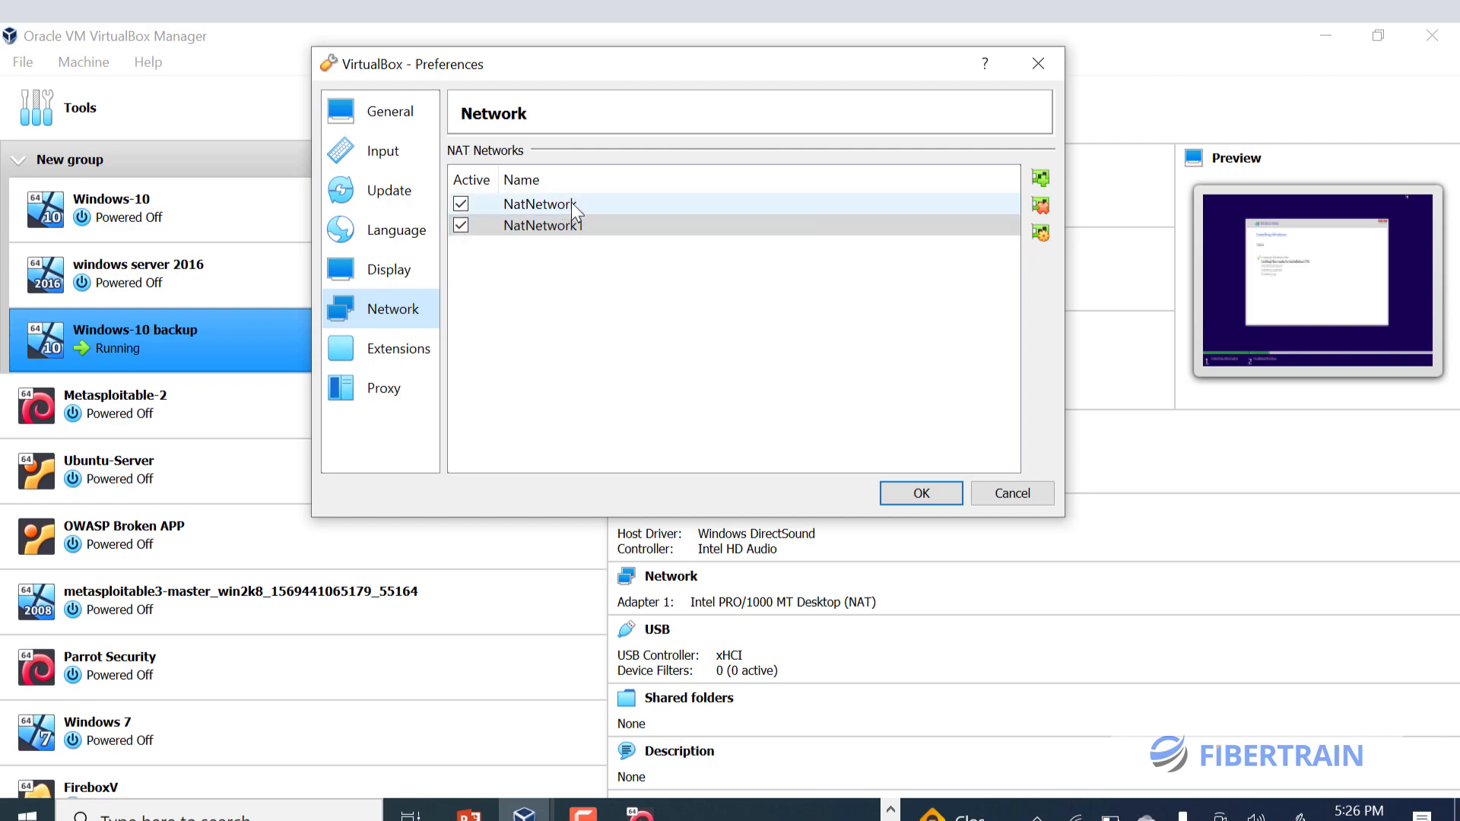
pyautogui.click(1040, 207)
pyautogui.click(645, 378)
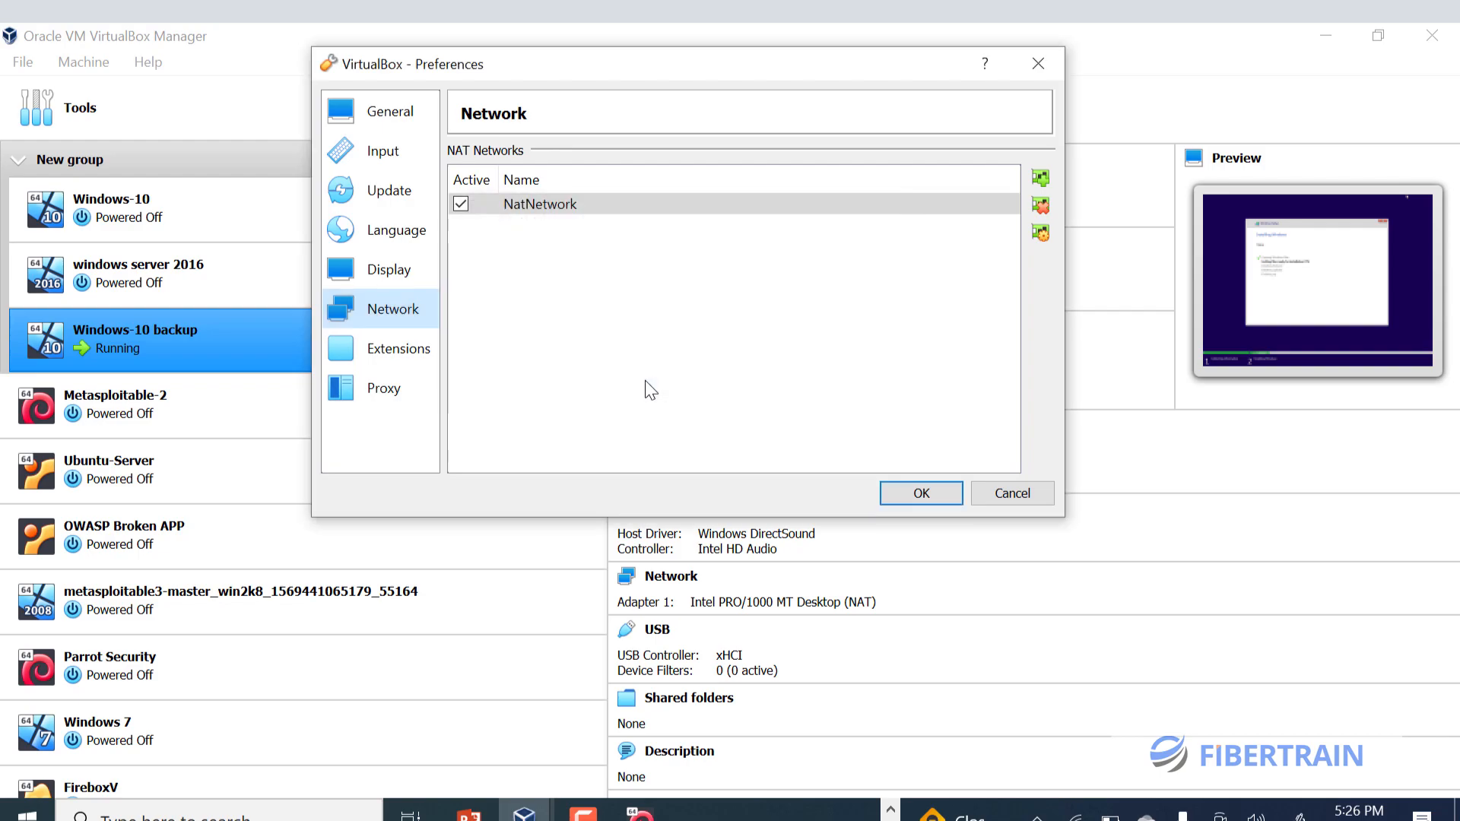
pyautogui.click(896, 492)
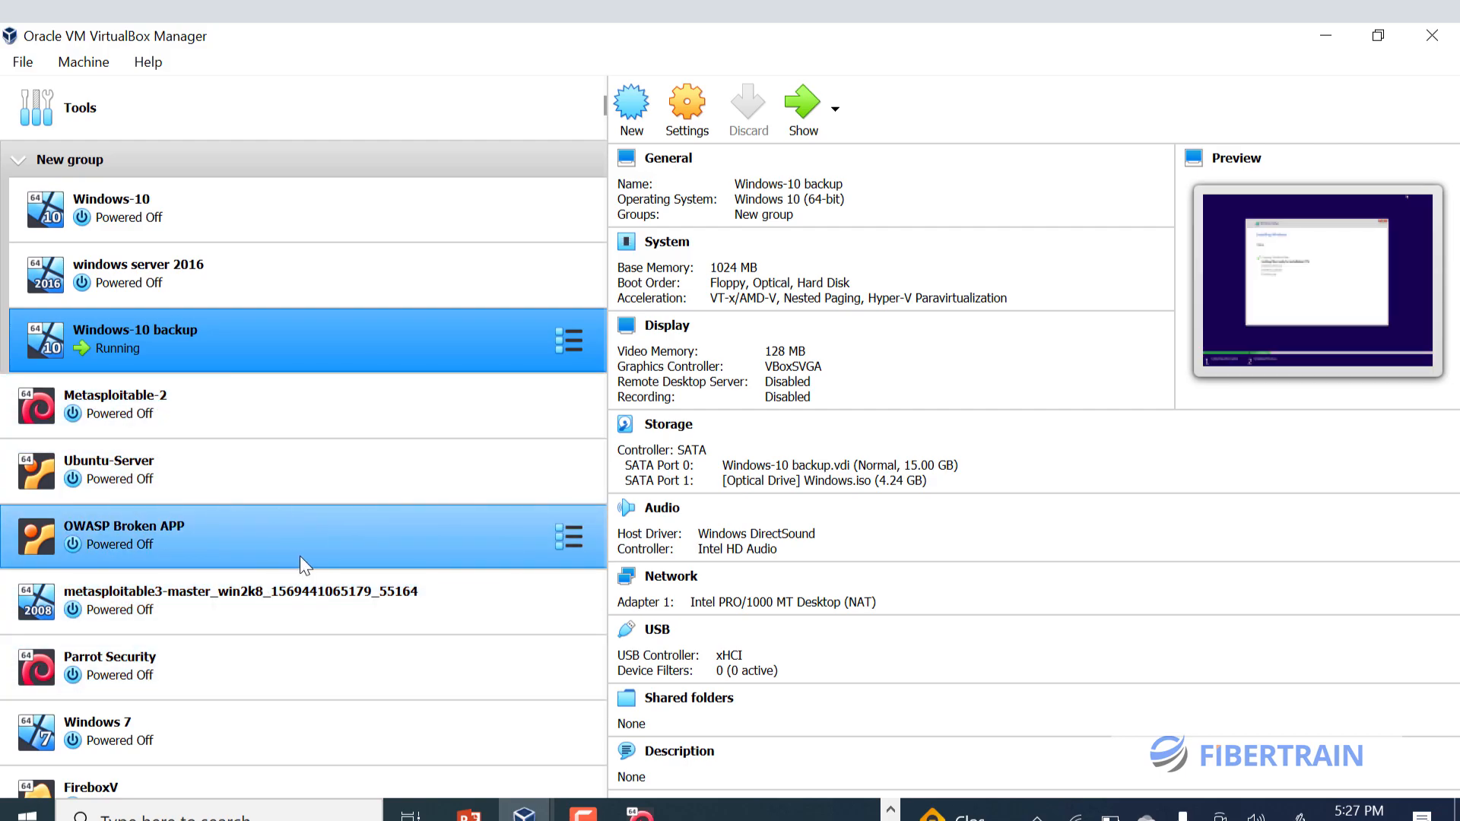
# - Check which network Adapter 1 of the Windows-10 machine is attached to in its settings
pyautogui.click(195, 208)
pyautogui.click(681, 111)
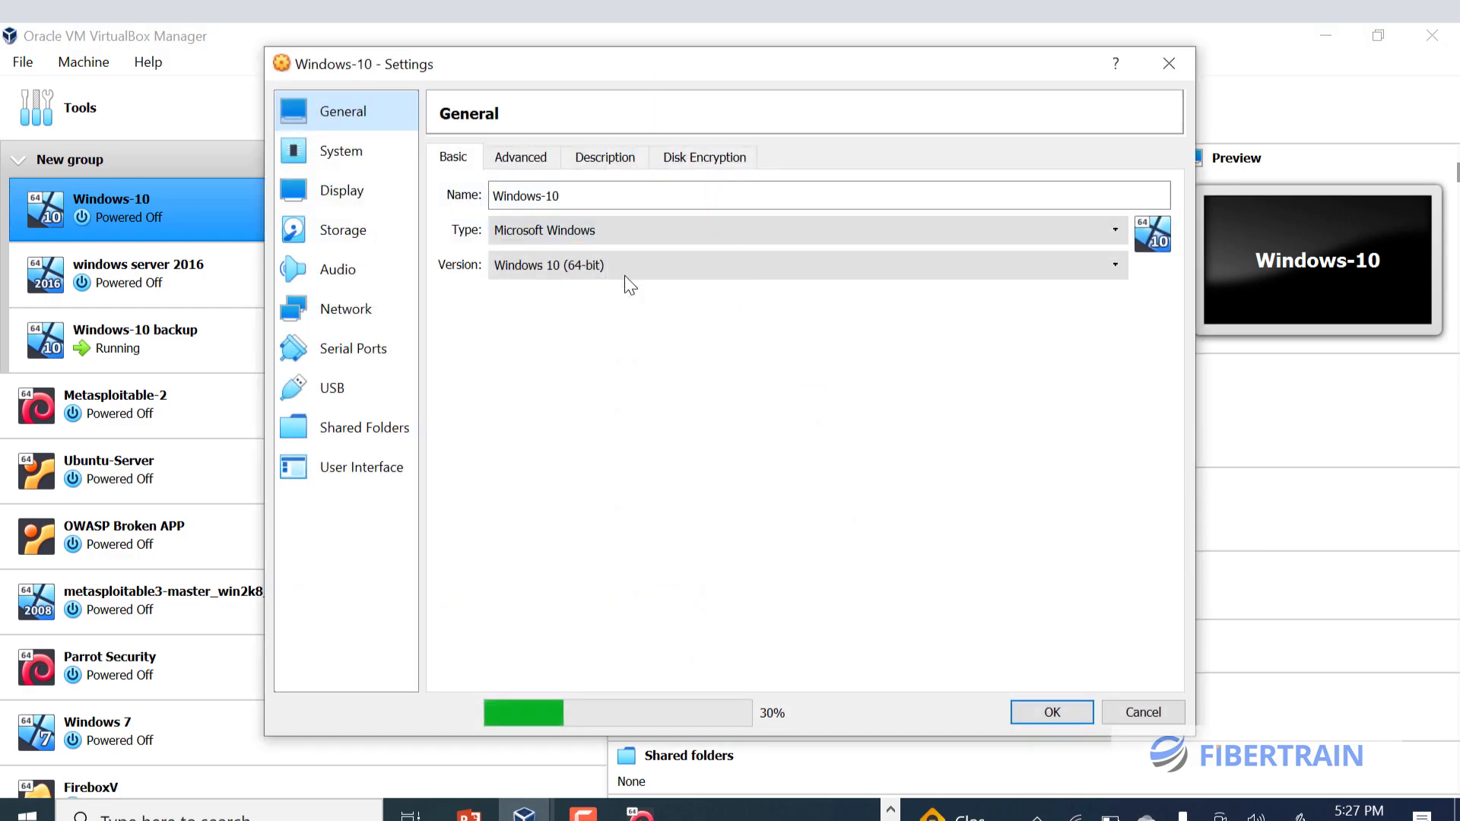
pyautogui.click(345, 316)
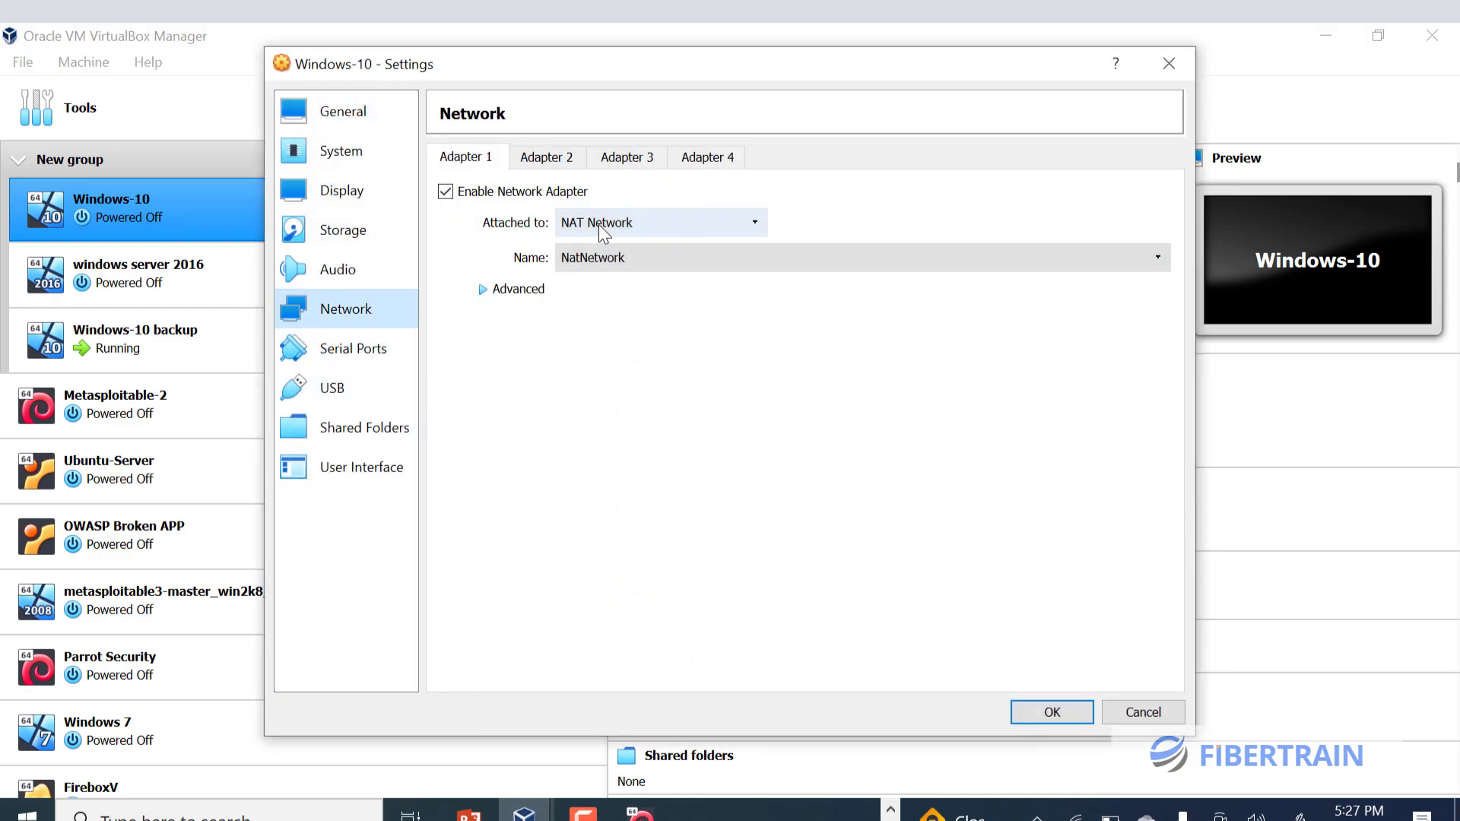
pyautogui.click(1051, 711)
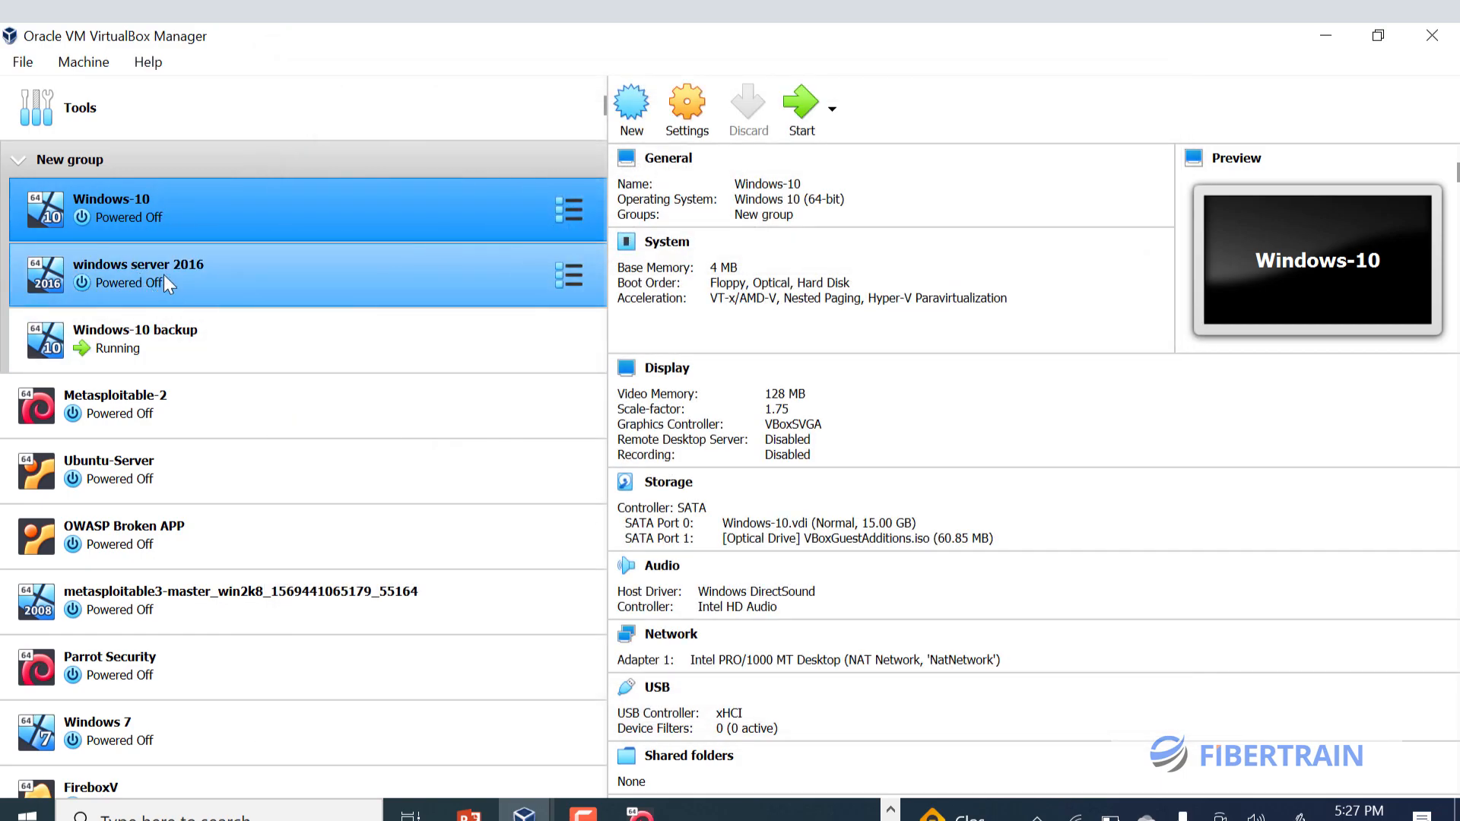
# - Attach Adapter 1 of the windows server 2016 machine to the NAT Network named NatNetwork and save its settings
pyautogui.click(169, 277)
pyautogui.click(684, 107)
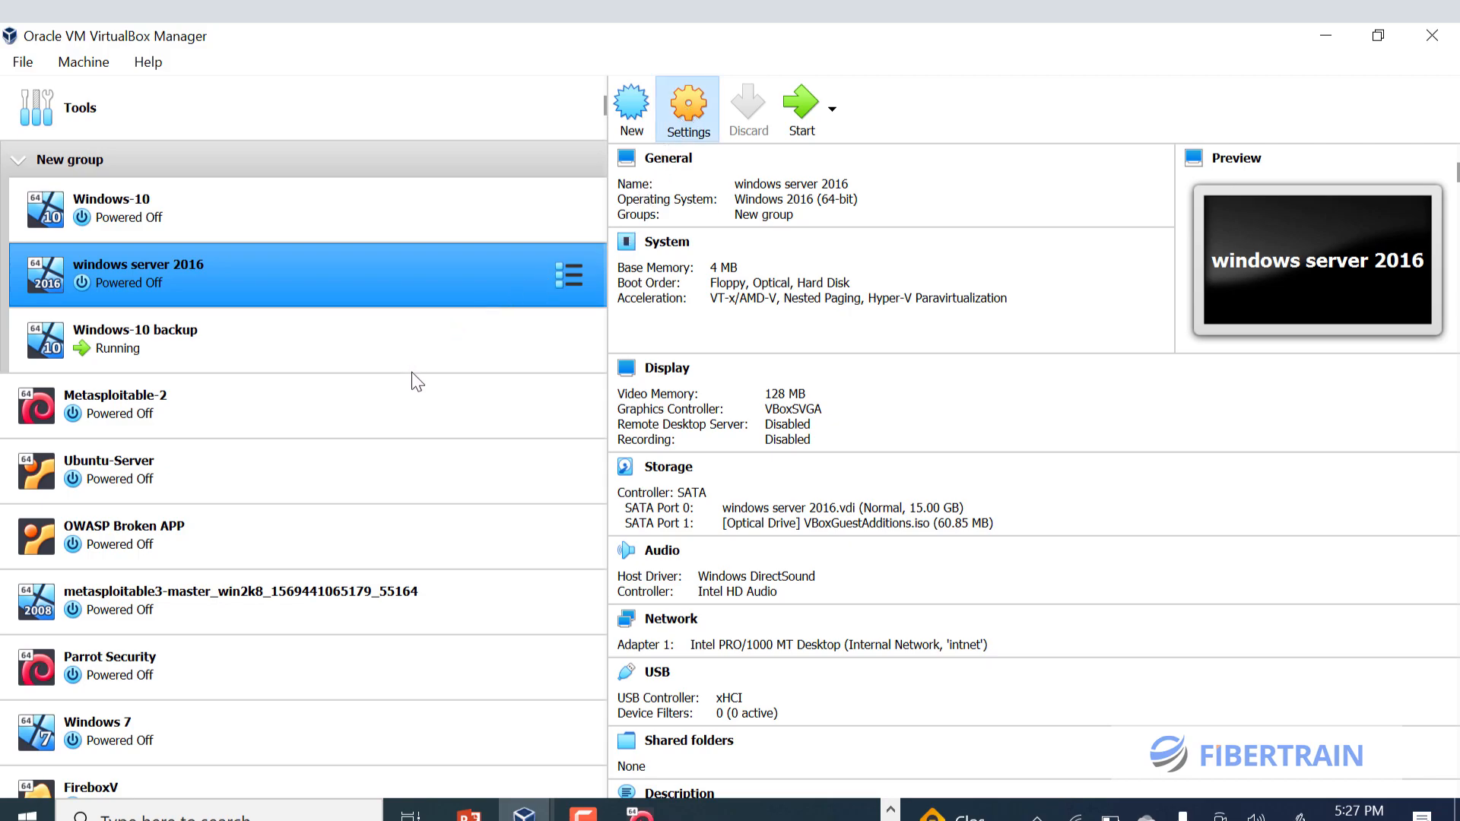
pyautogui.click(356, 310)
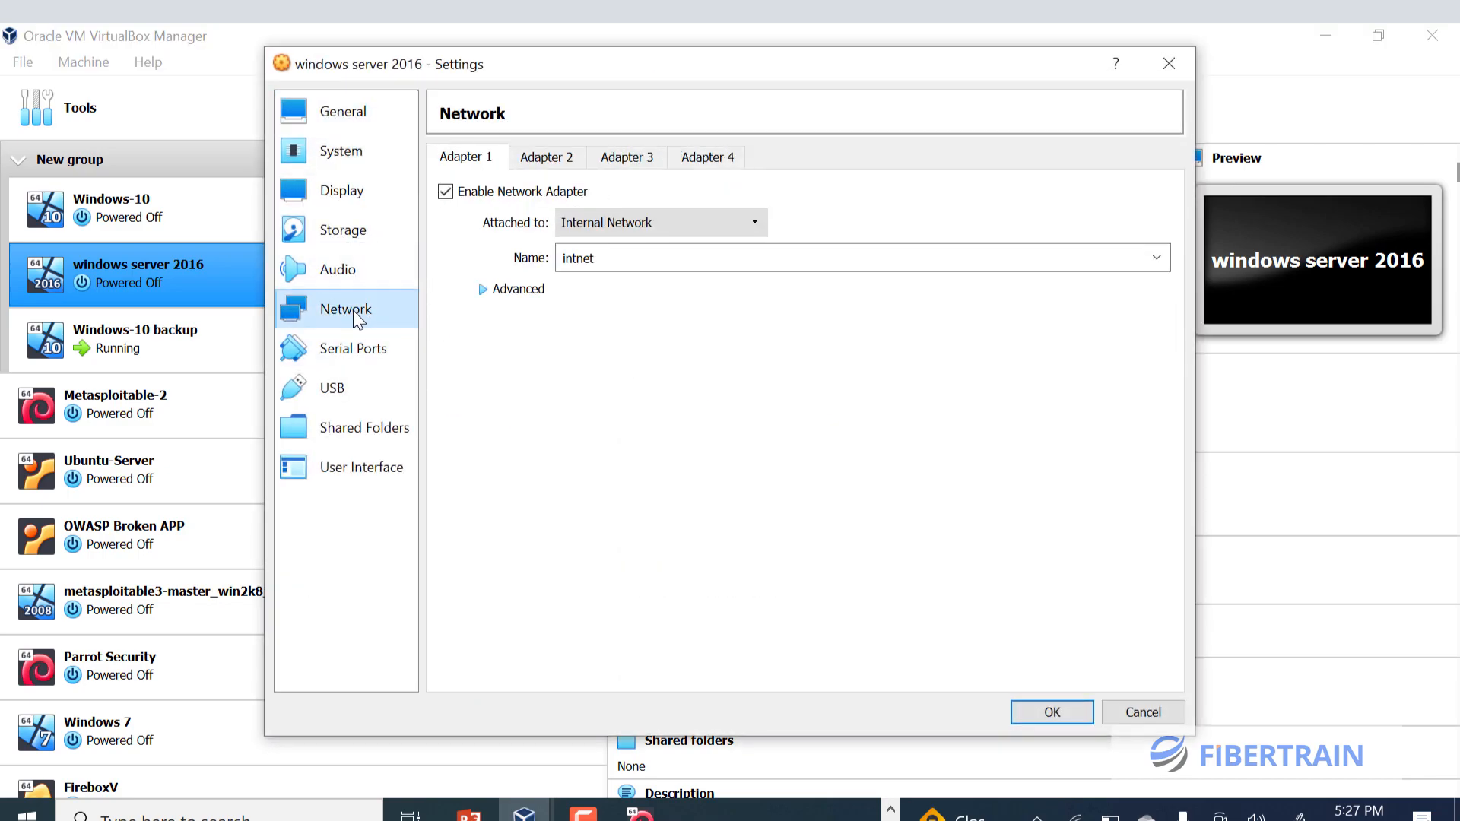
pyautogui.click(665, 225)
pyautogui.click(643, 318)
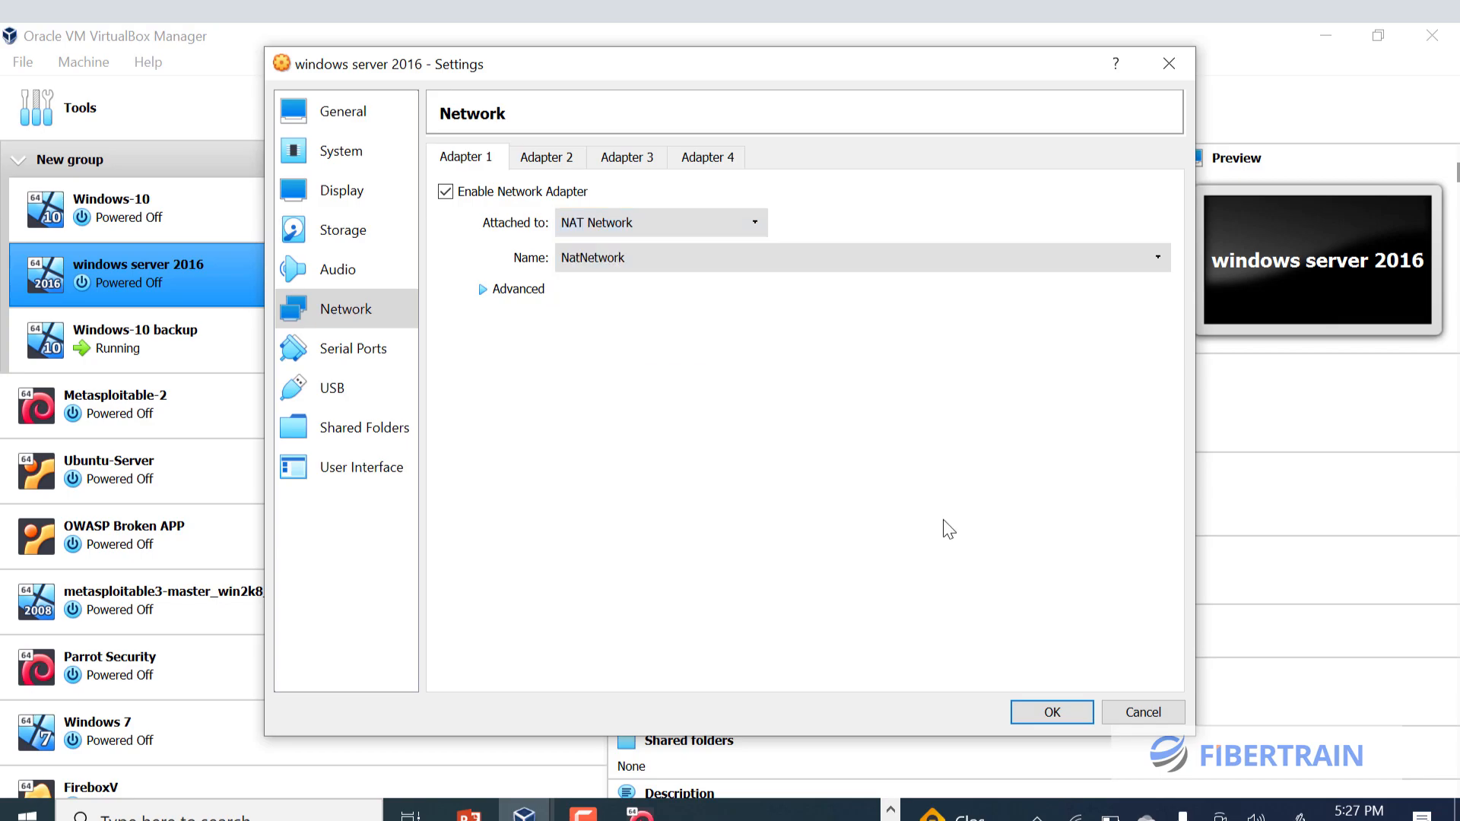
pyautogui.click(1065, 722)
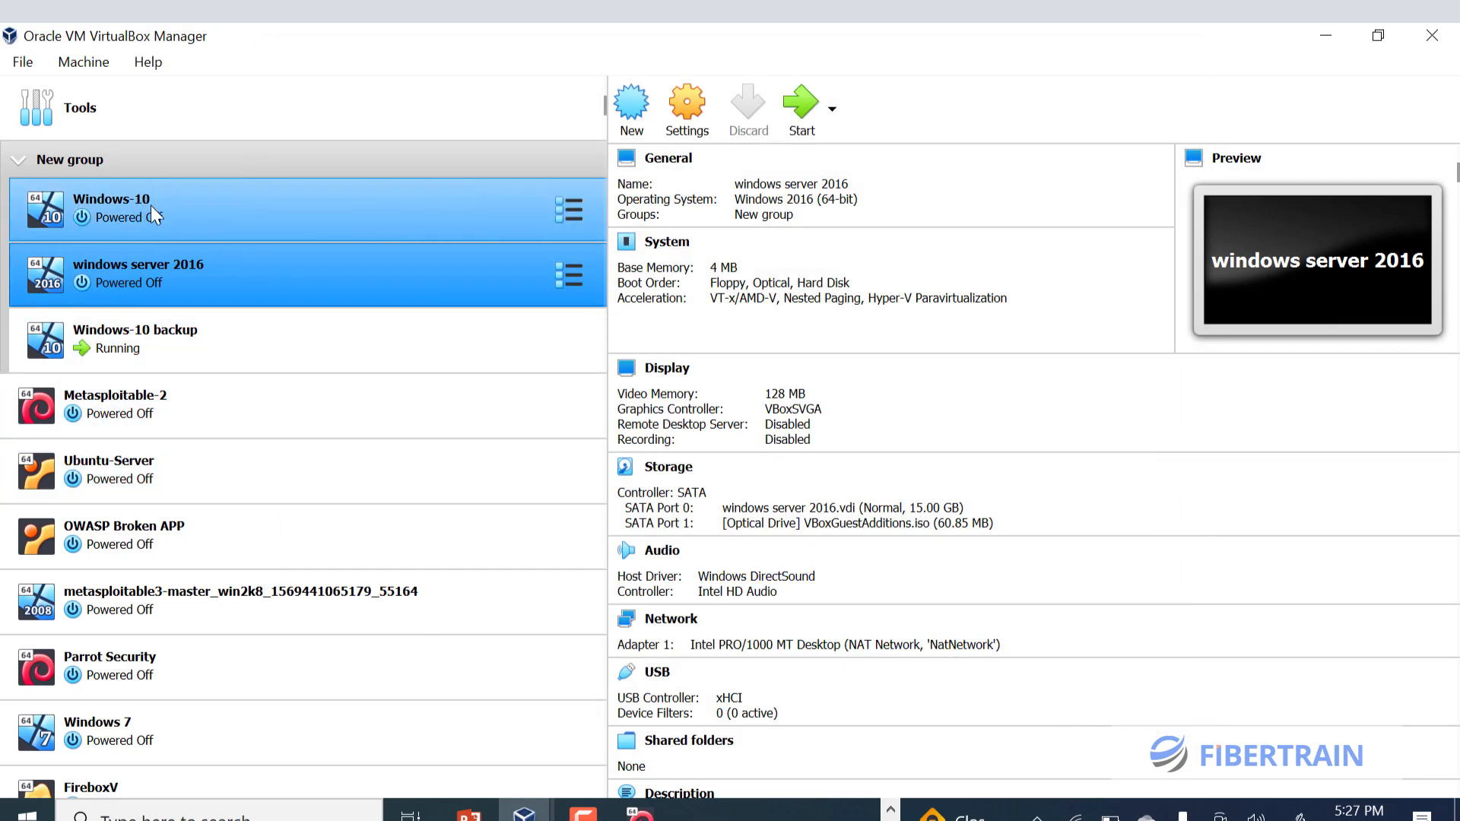